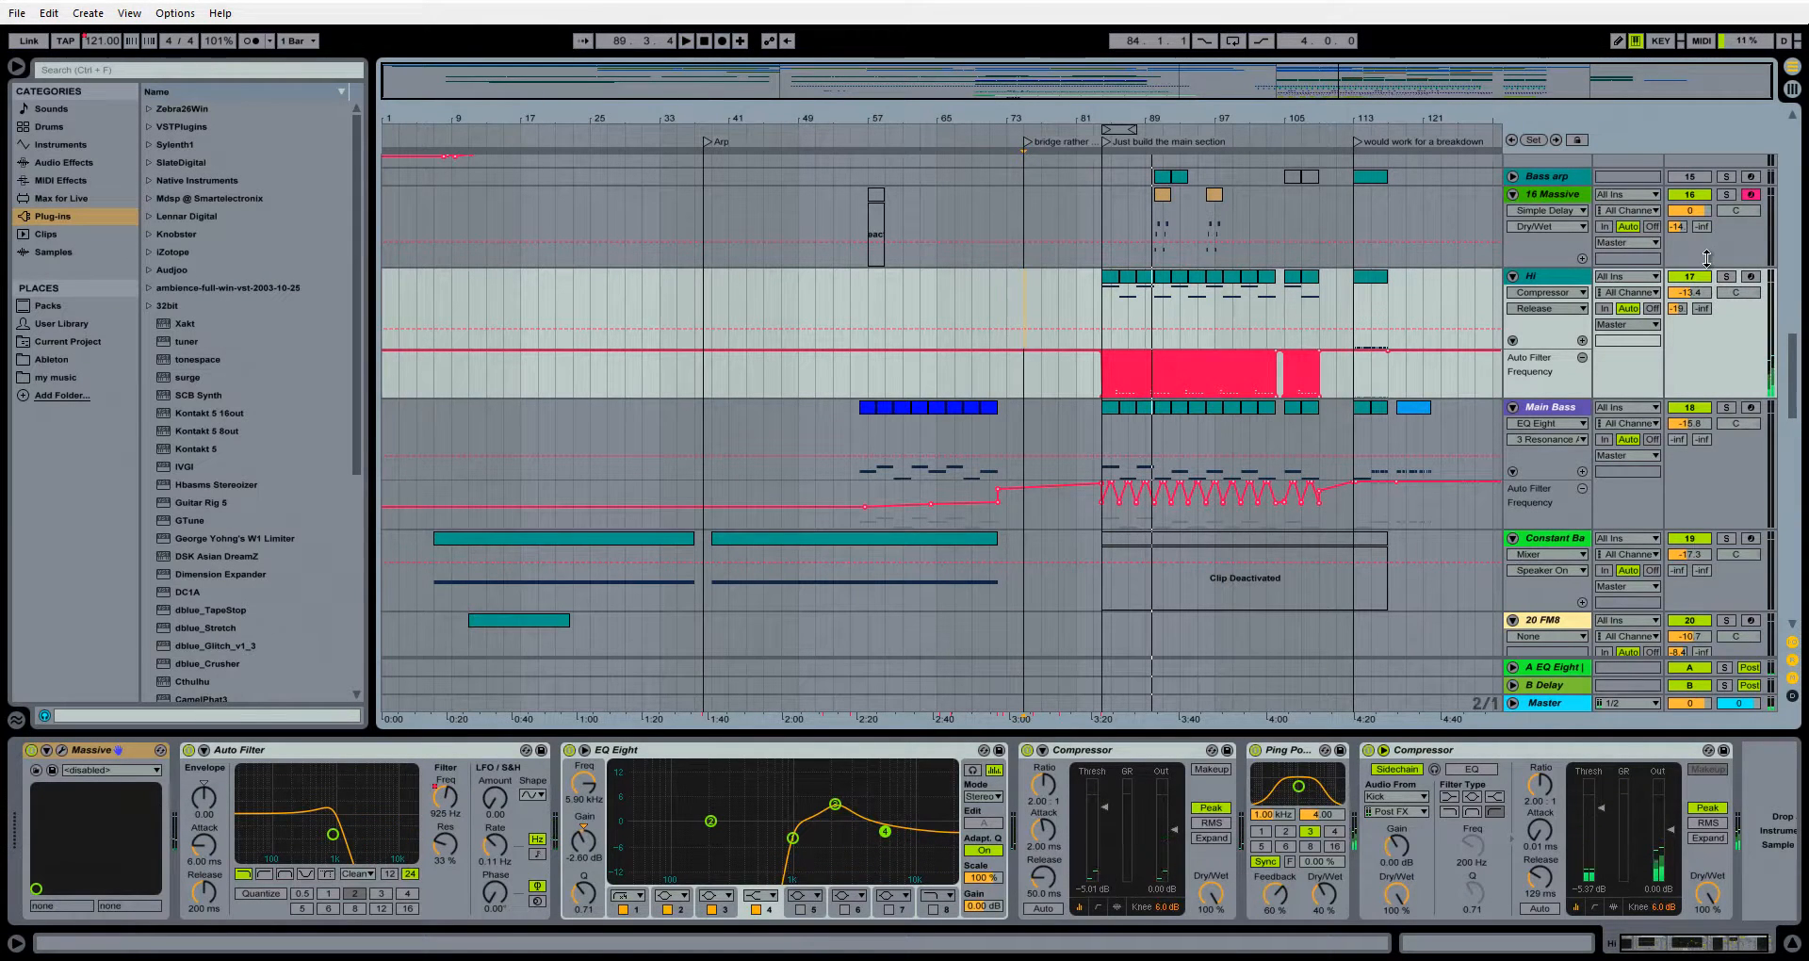
Solo the Hi track and play it from the start of the main section
left_click(1726, 276)
left_click(1112, 282)
key("space")
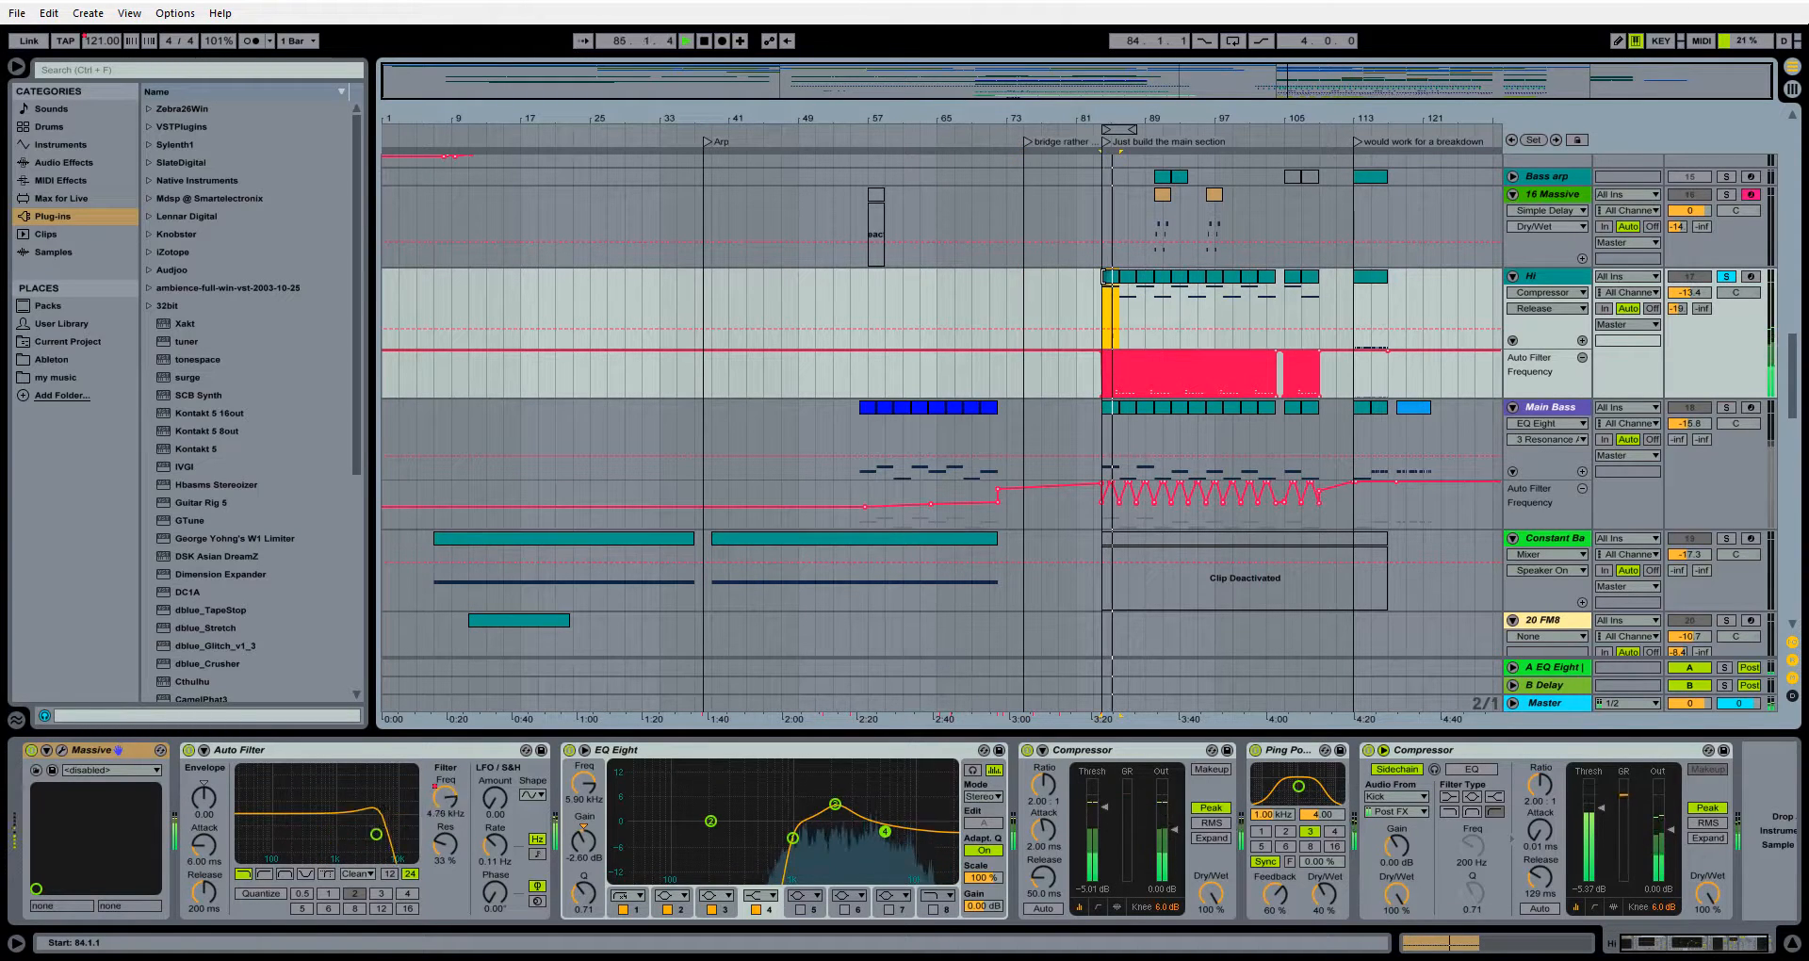
left_click(1729, 278)
key("space")
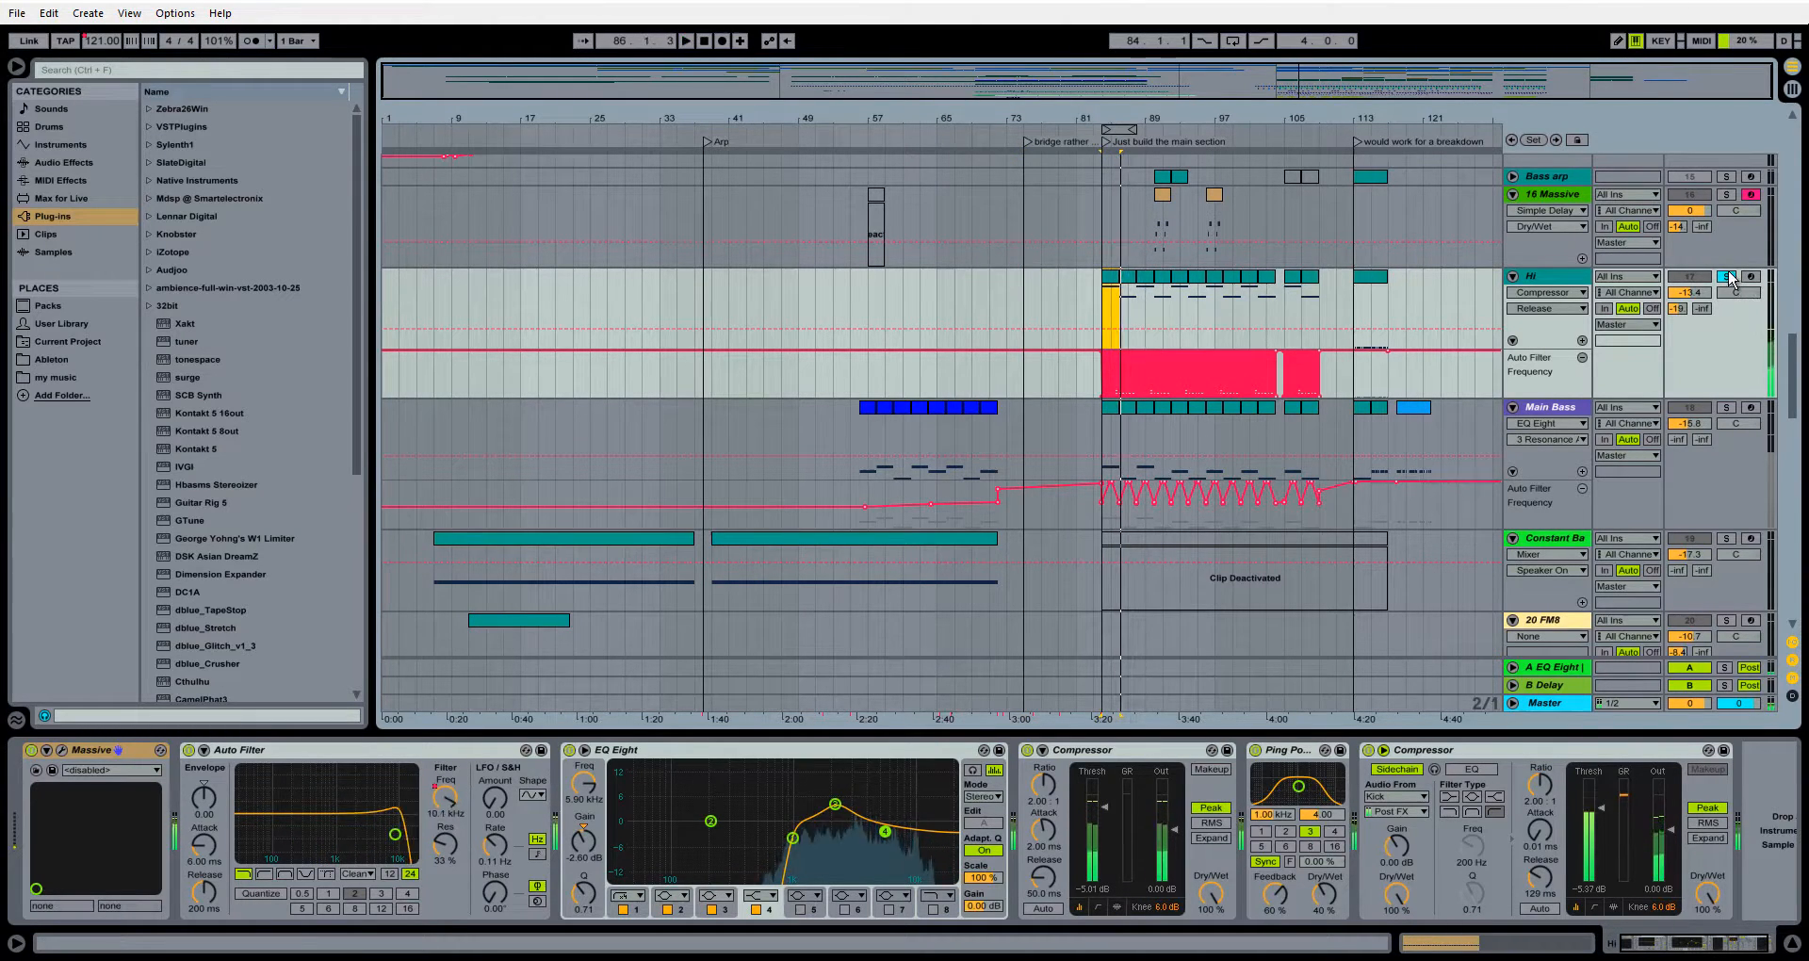
Play the Hi track's breakdown clip in the full mix and soloed, ending back at the main section's first clip
left_click(1371, 276)
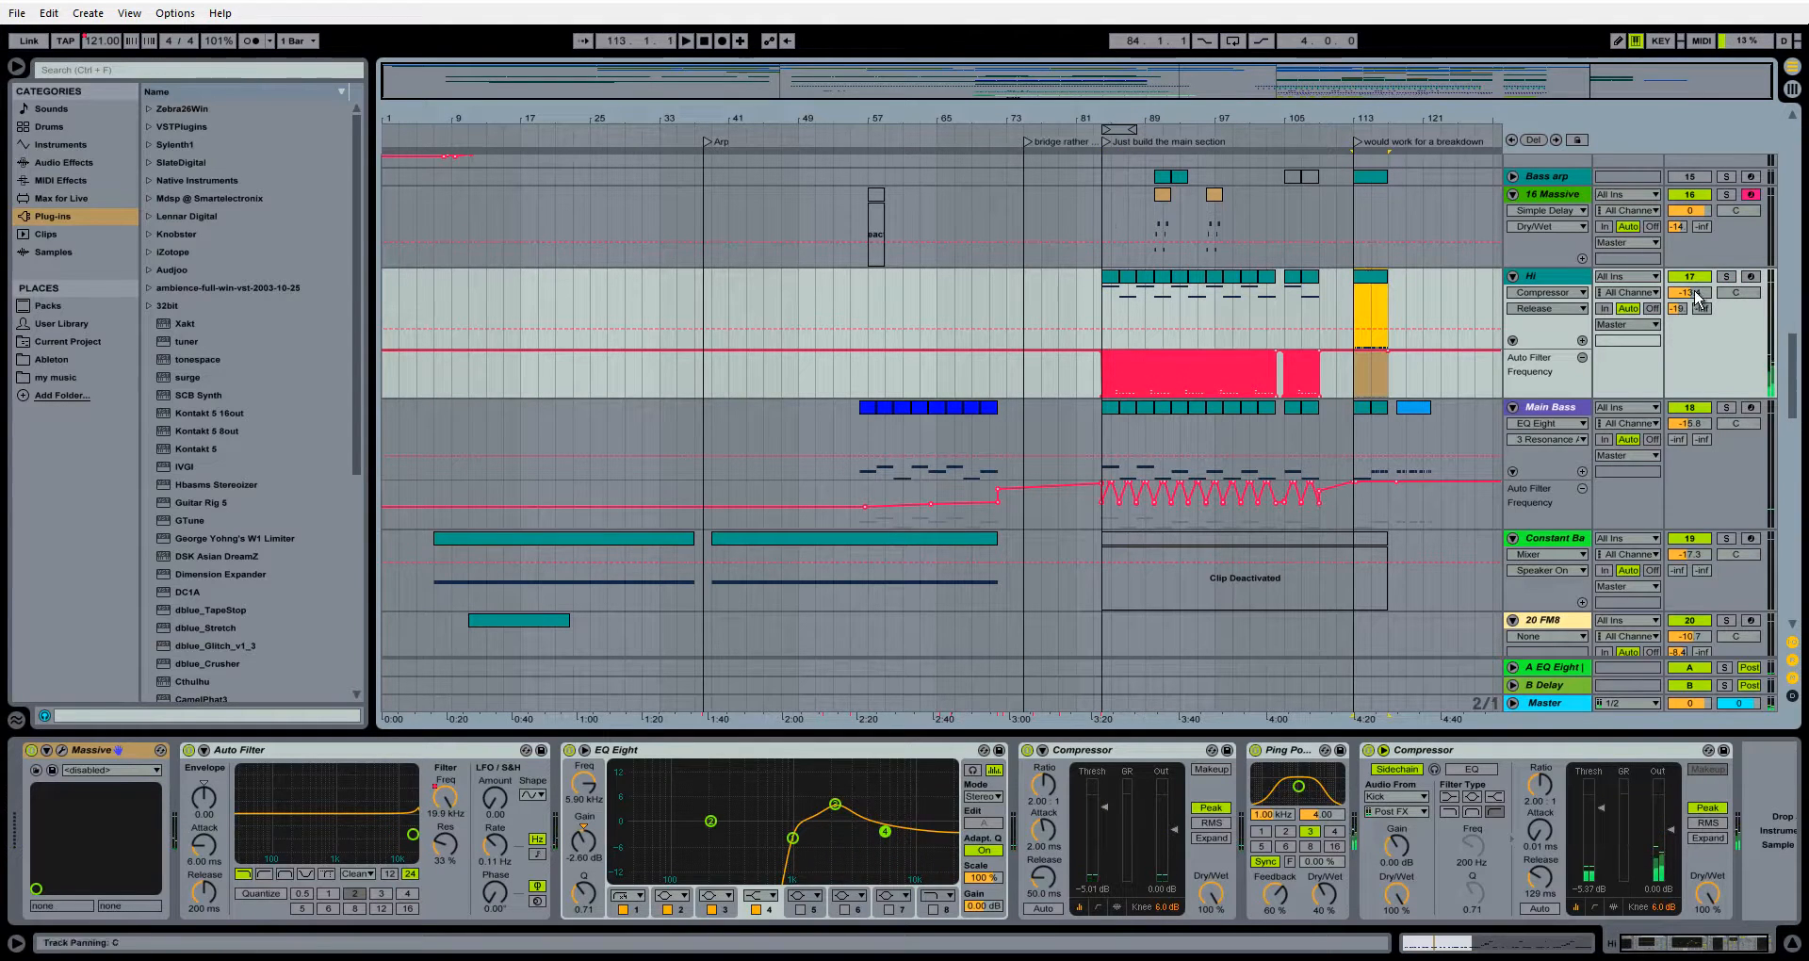
key("space")
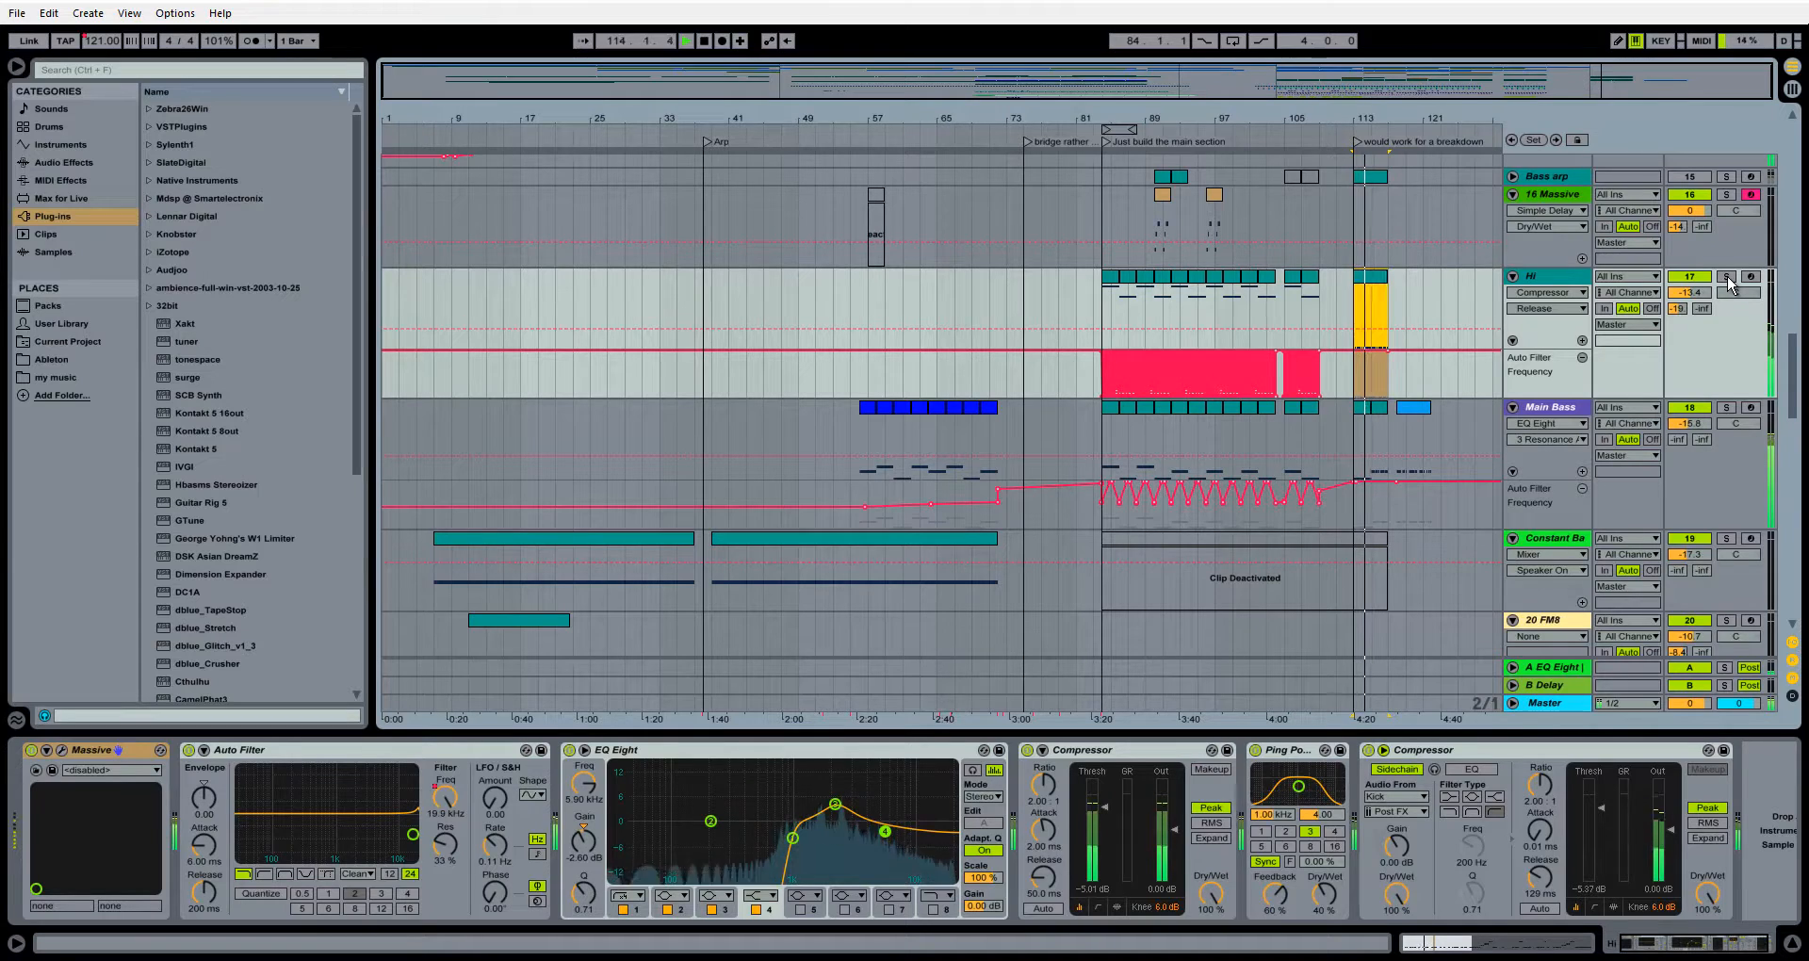
left_click(1727, 278)
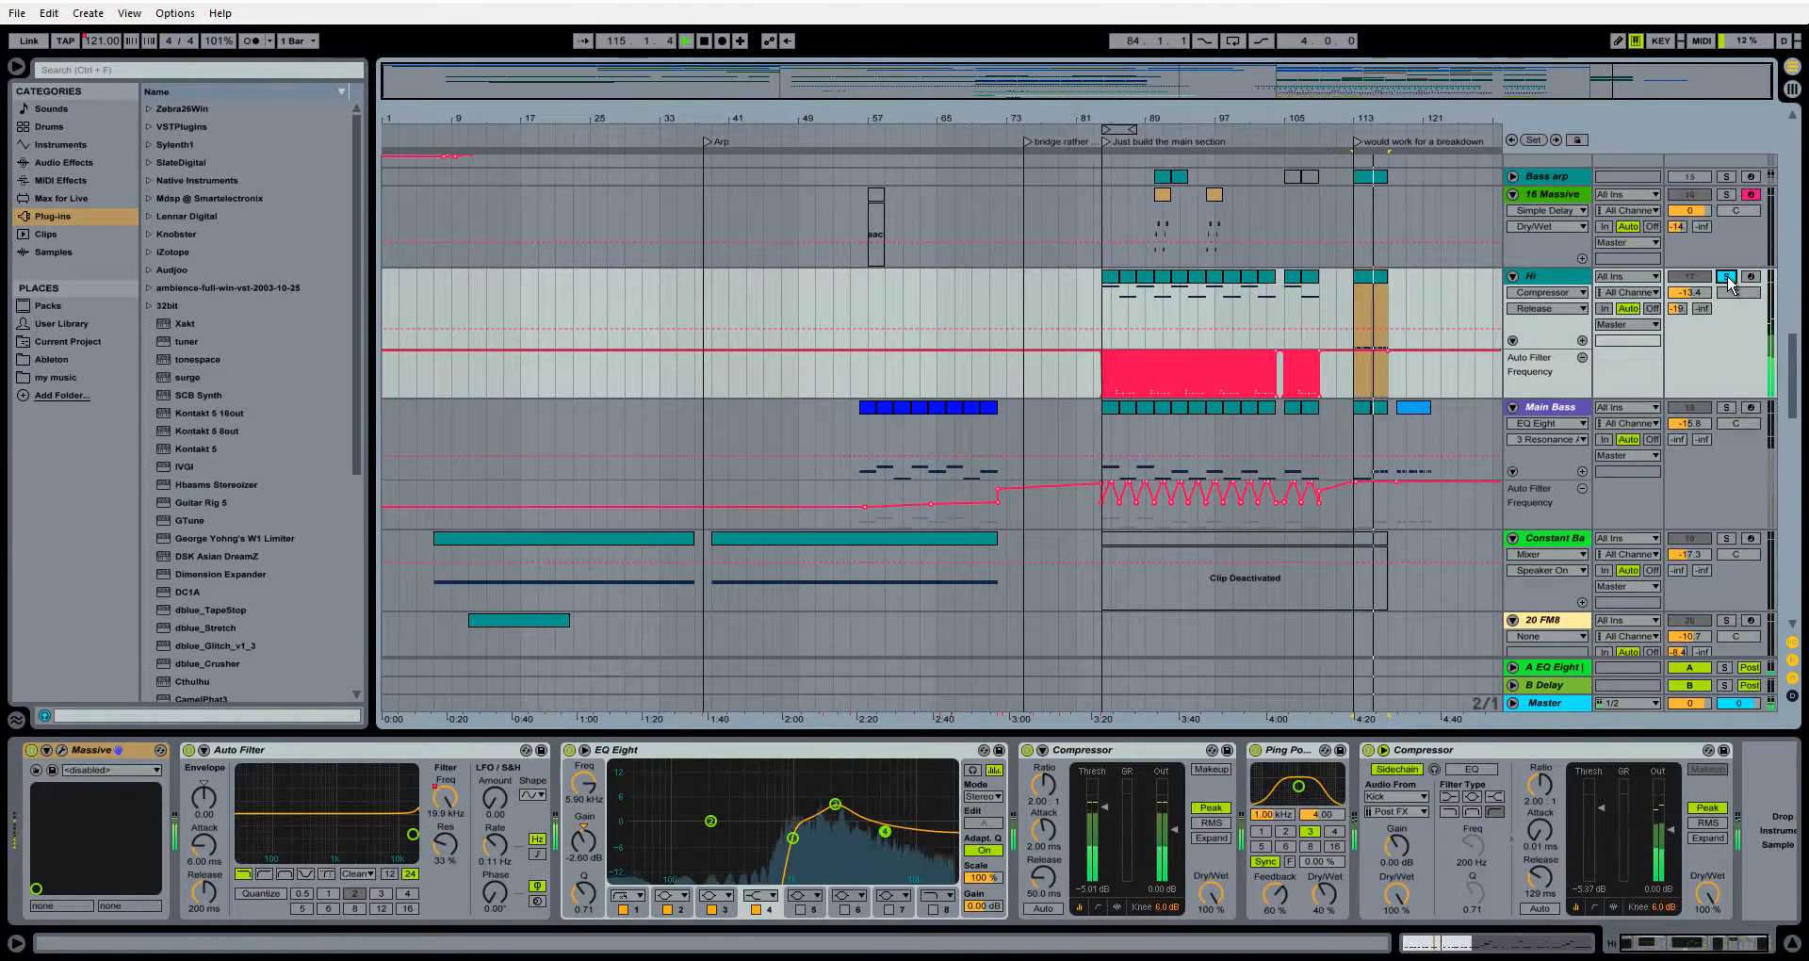
left_click(1727, 275)
key("space")
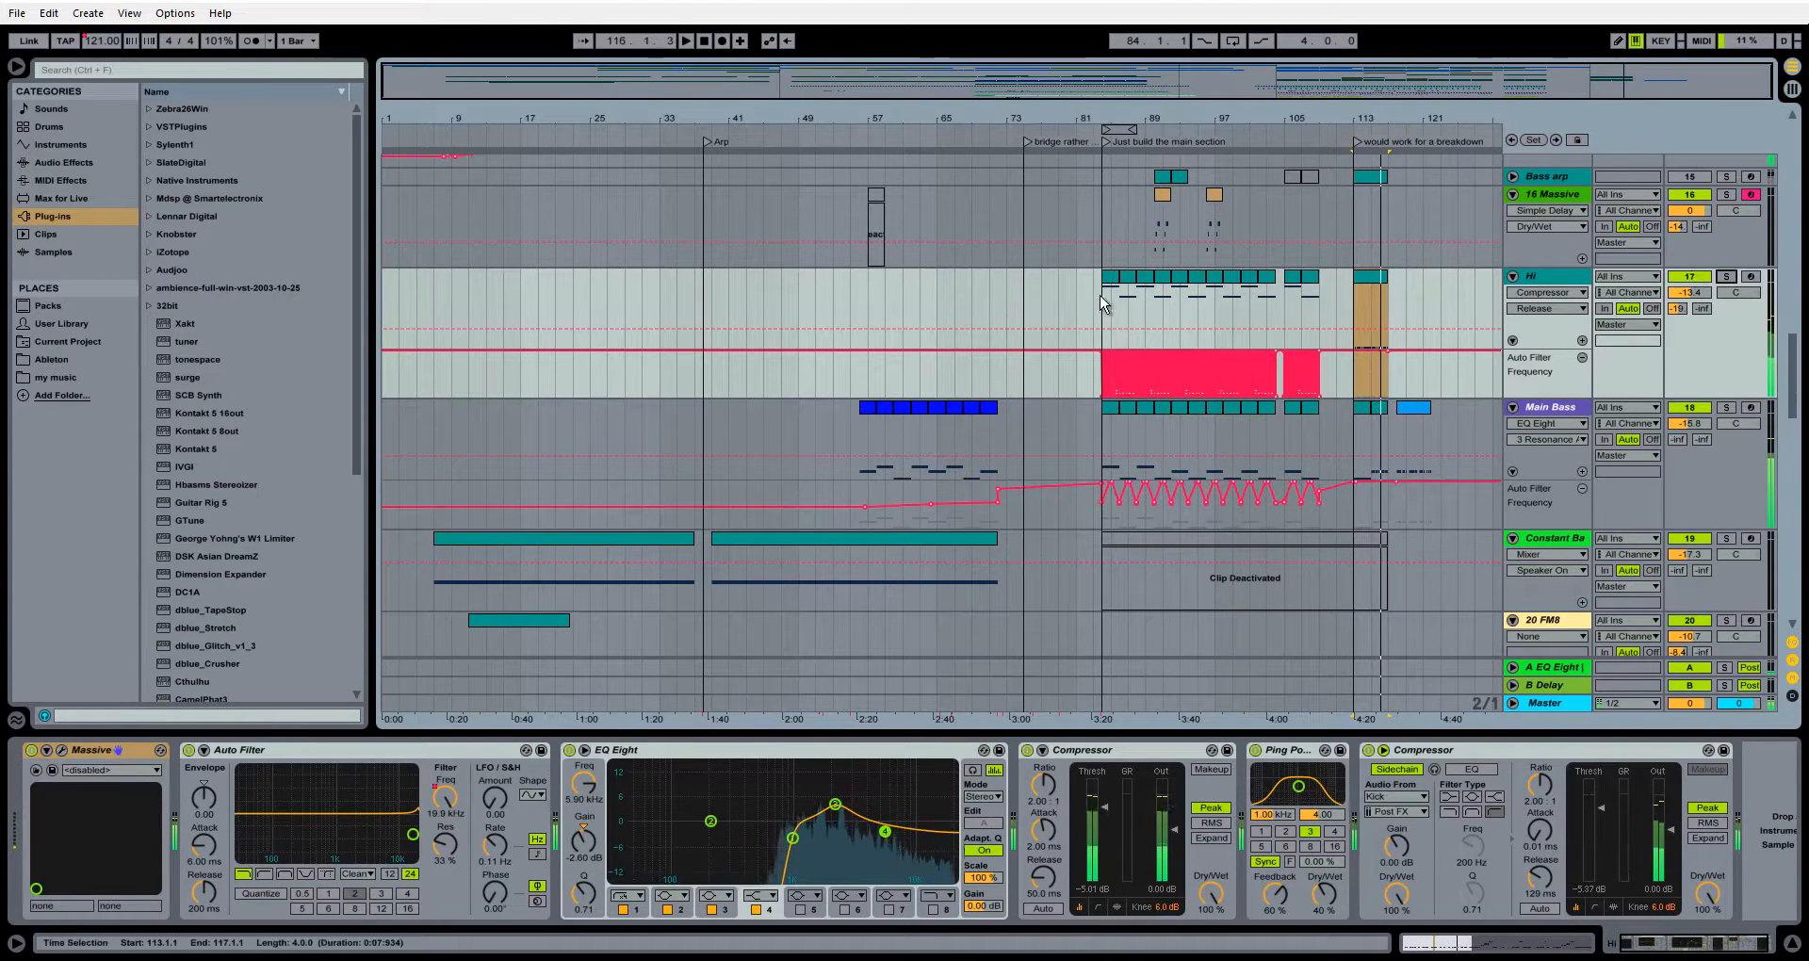
left_click(1113, 277)
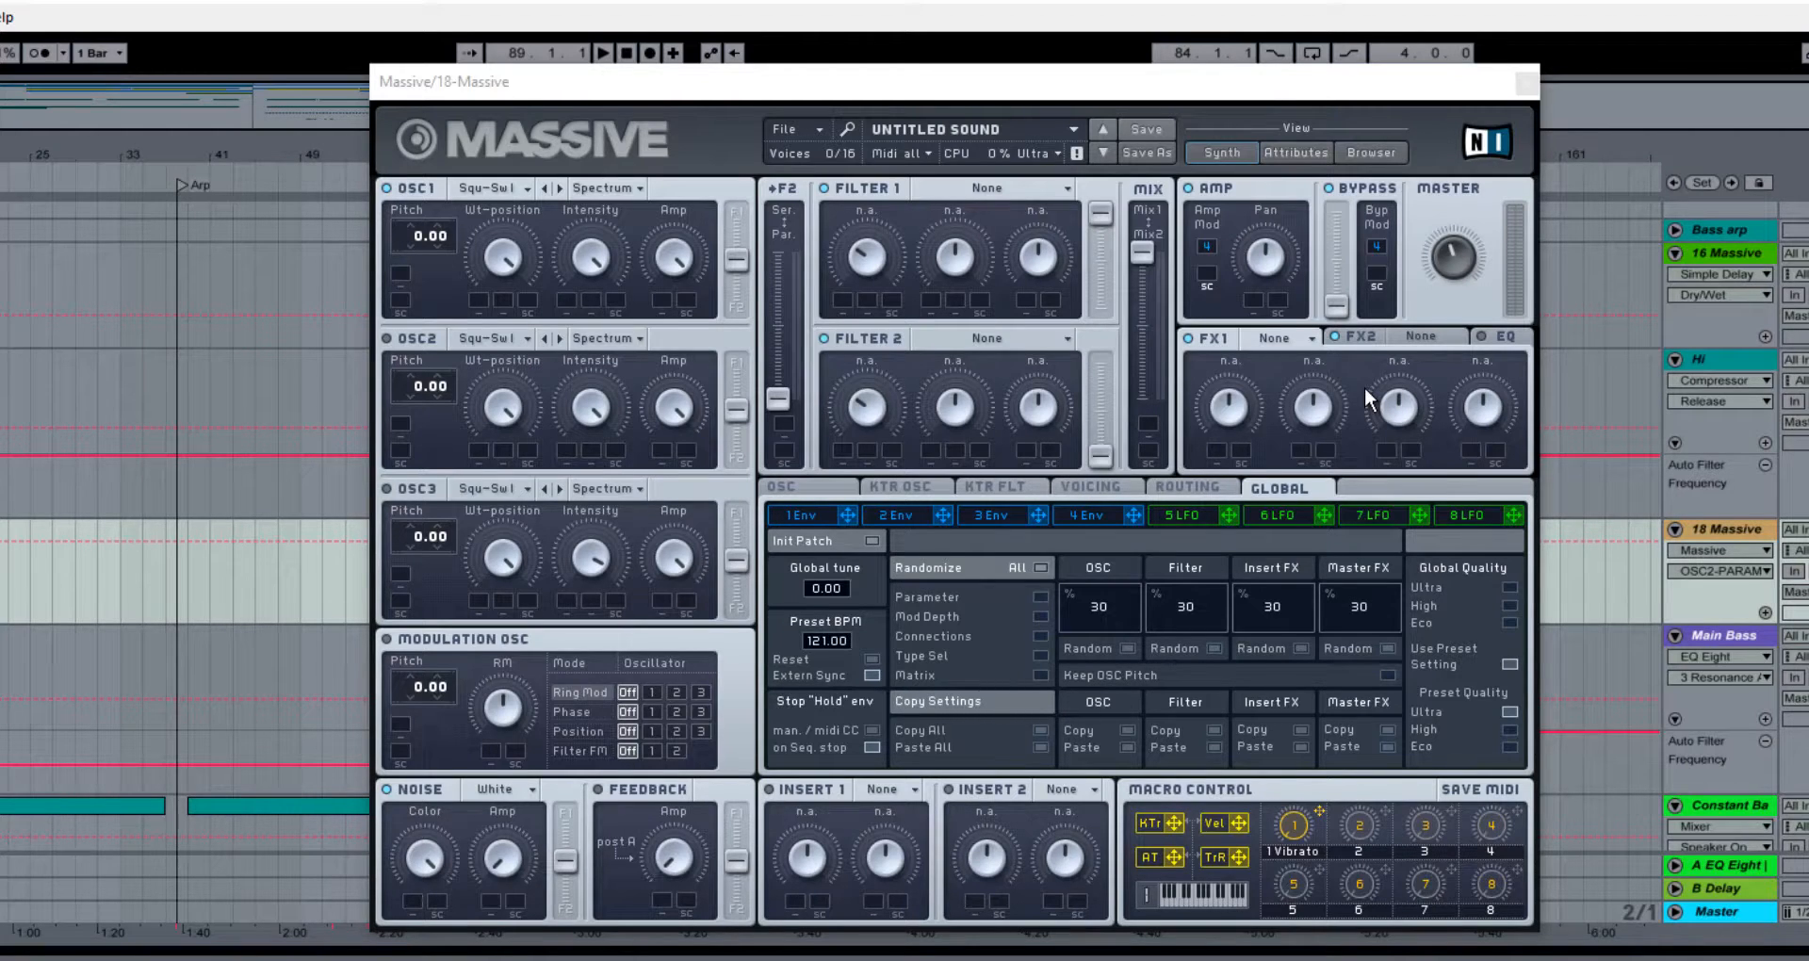
Set oscillator 1 to the Lunacy wavetable in Formant mode and lower its intensity to just past halfway
left_click(507, 186)
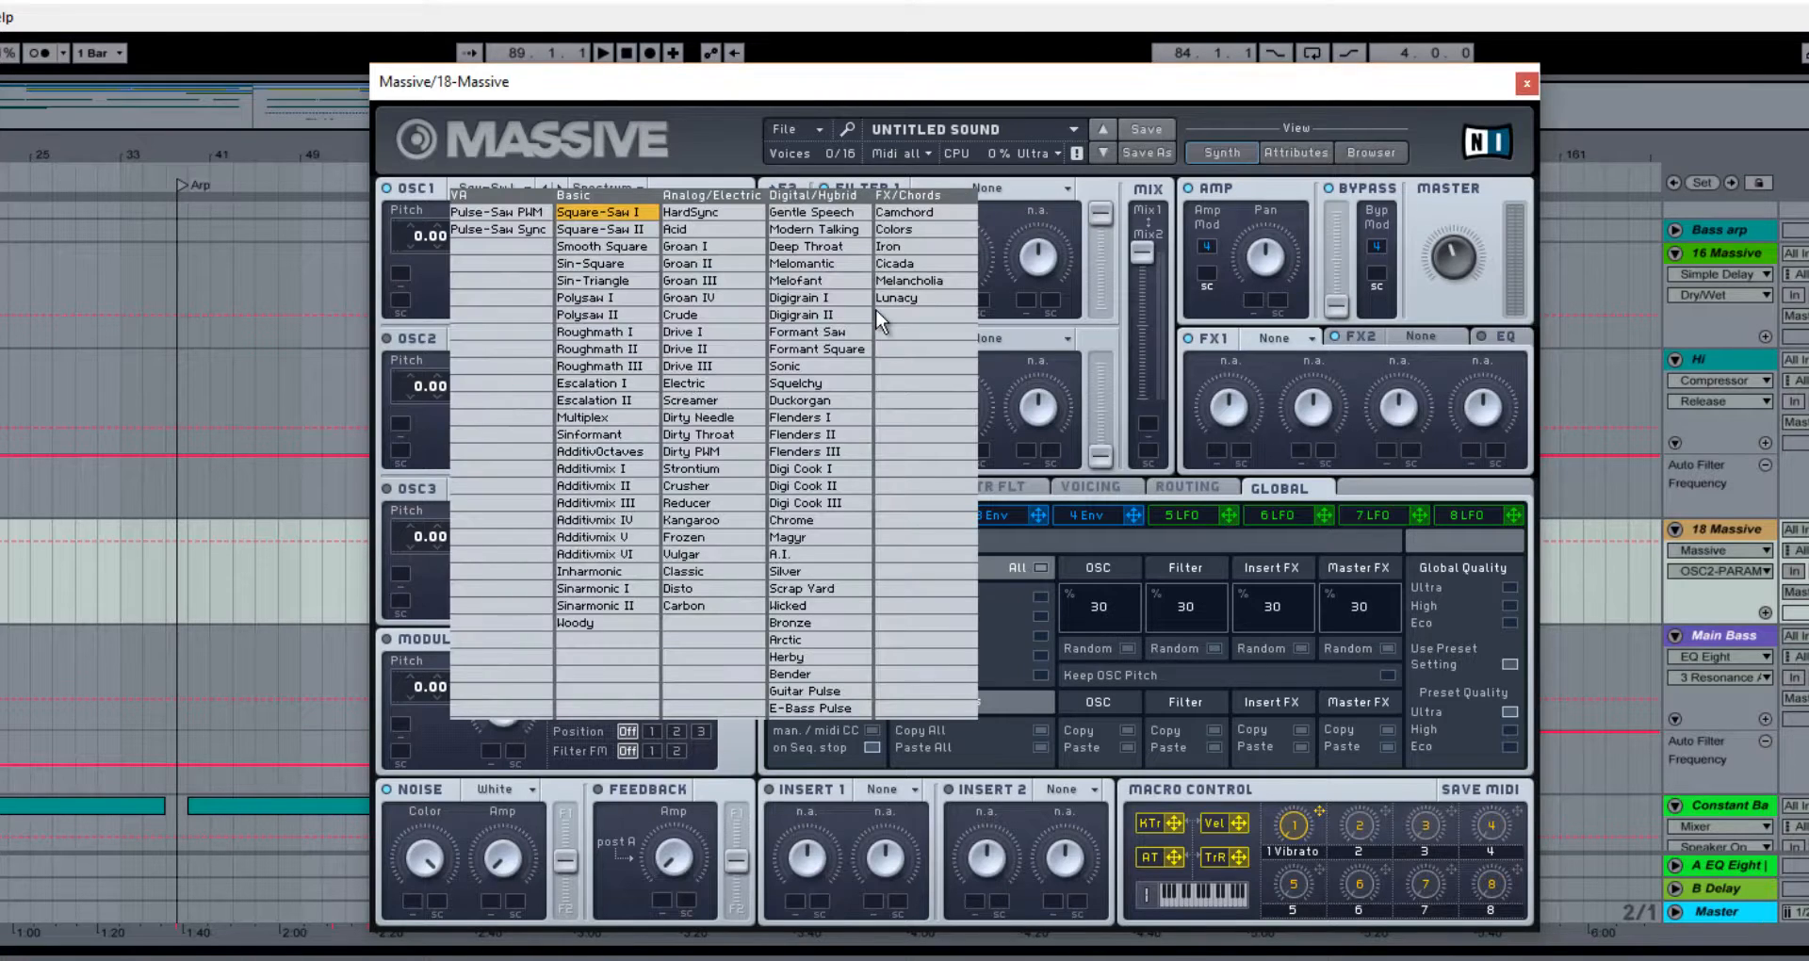
left_click(903, 297)
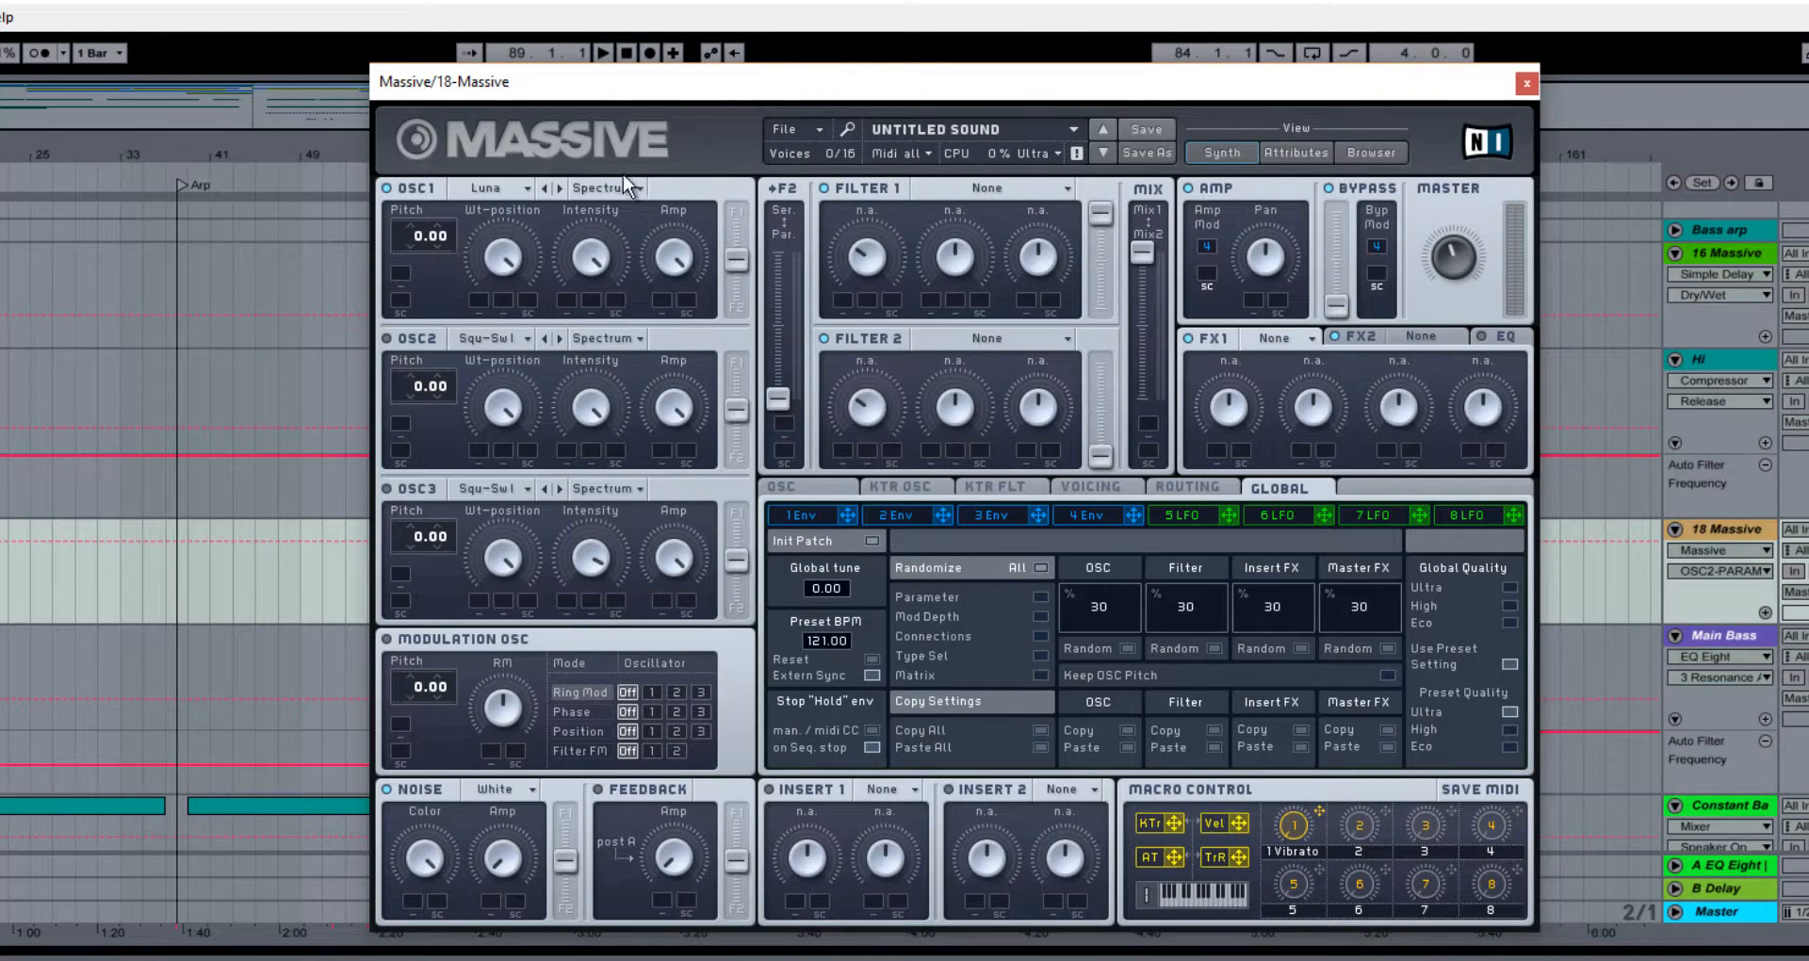
left_click(507, 254)
left_click(614, 194)
left_click(606, 256)
Set oscillator 2 to Groan IV at pitch -12.00, with wavetable position at minimum and intensity and amp slightly reduced
left_click(509, 334)
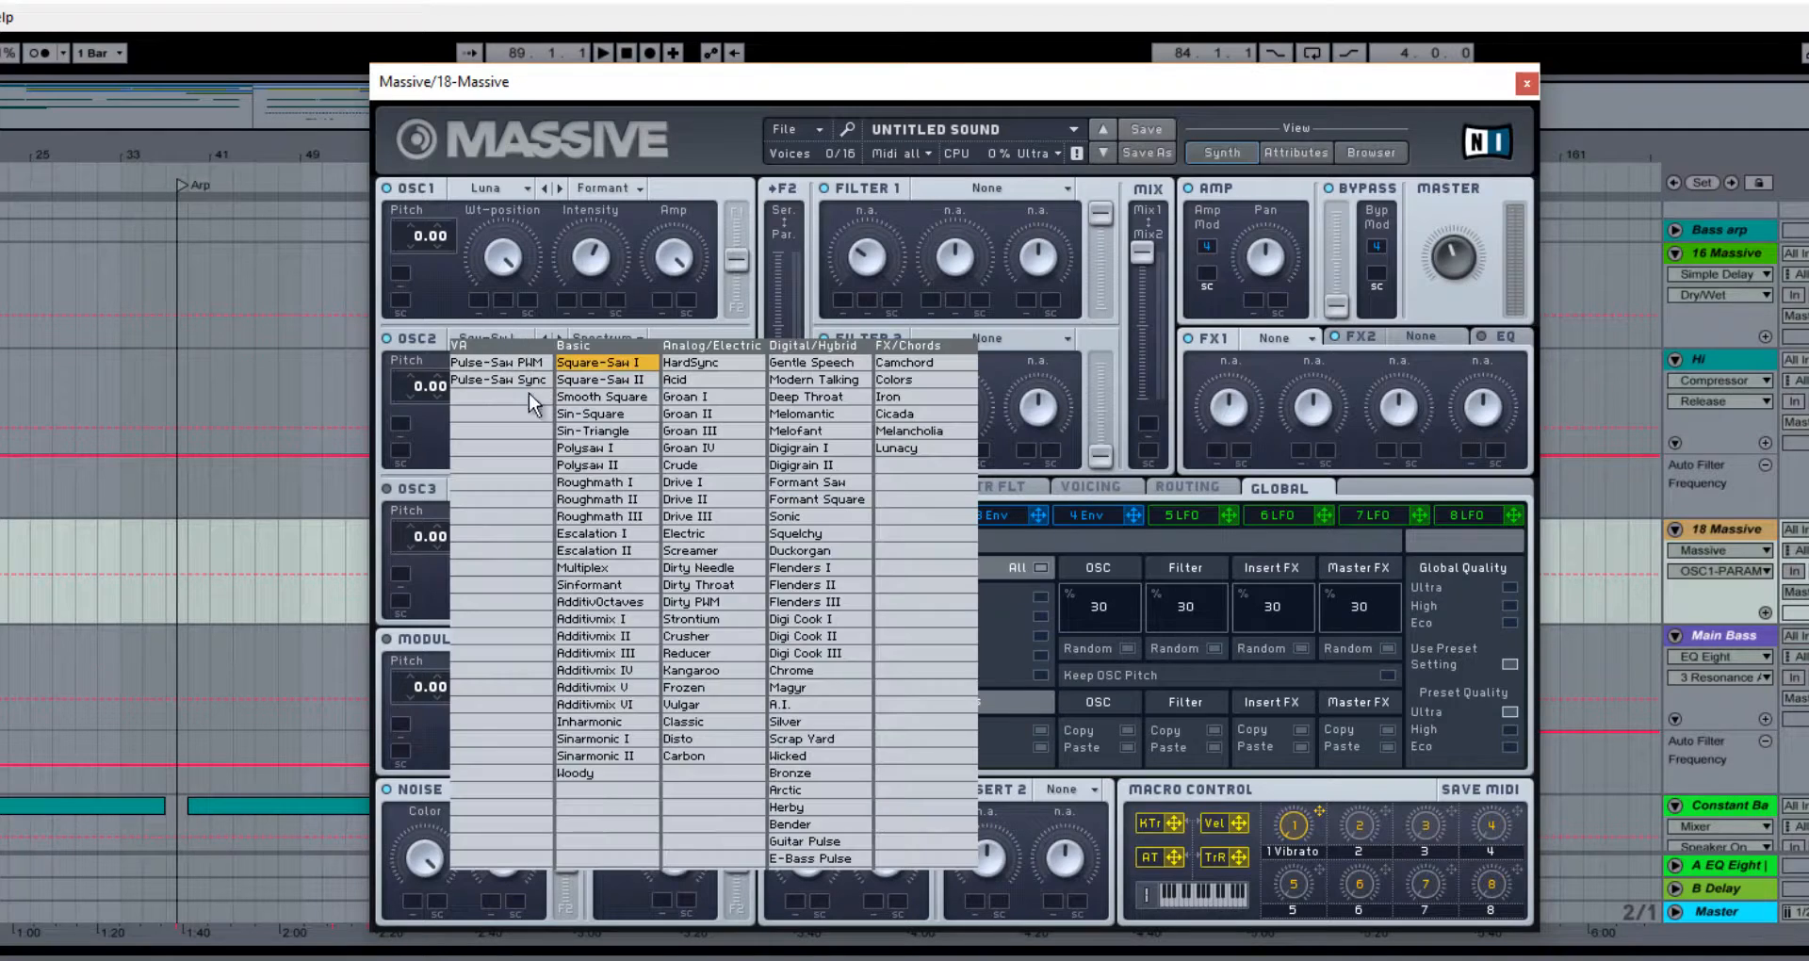
left_click(705, 445)
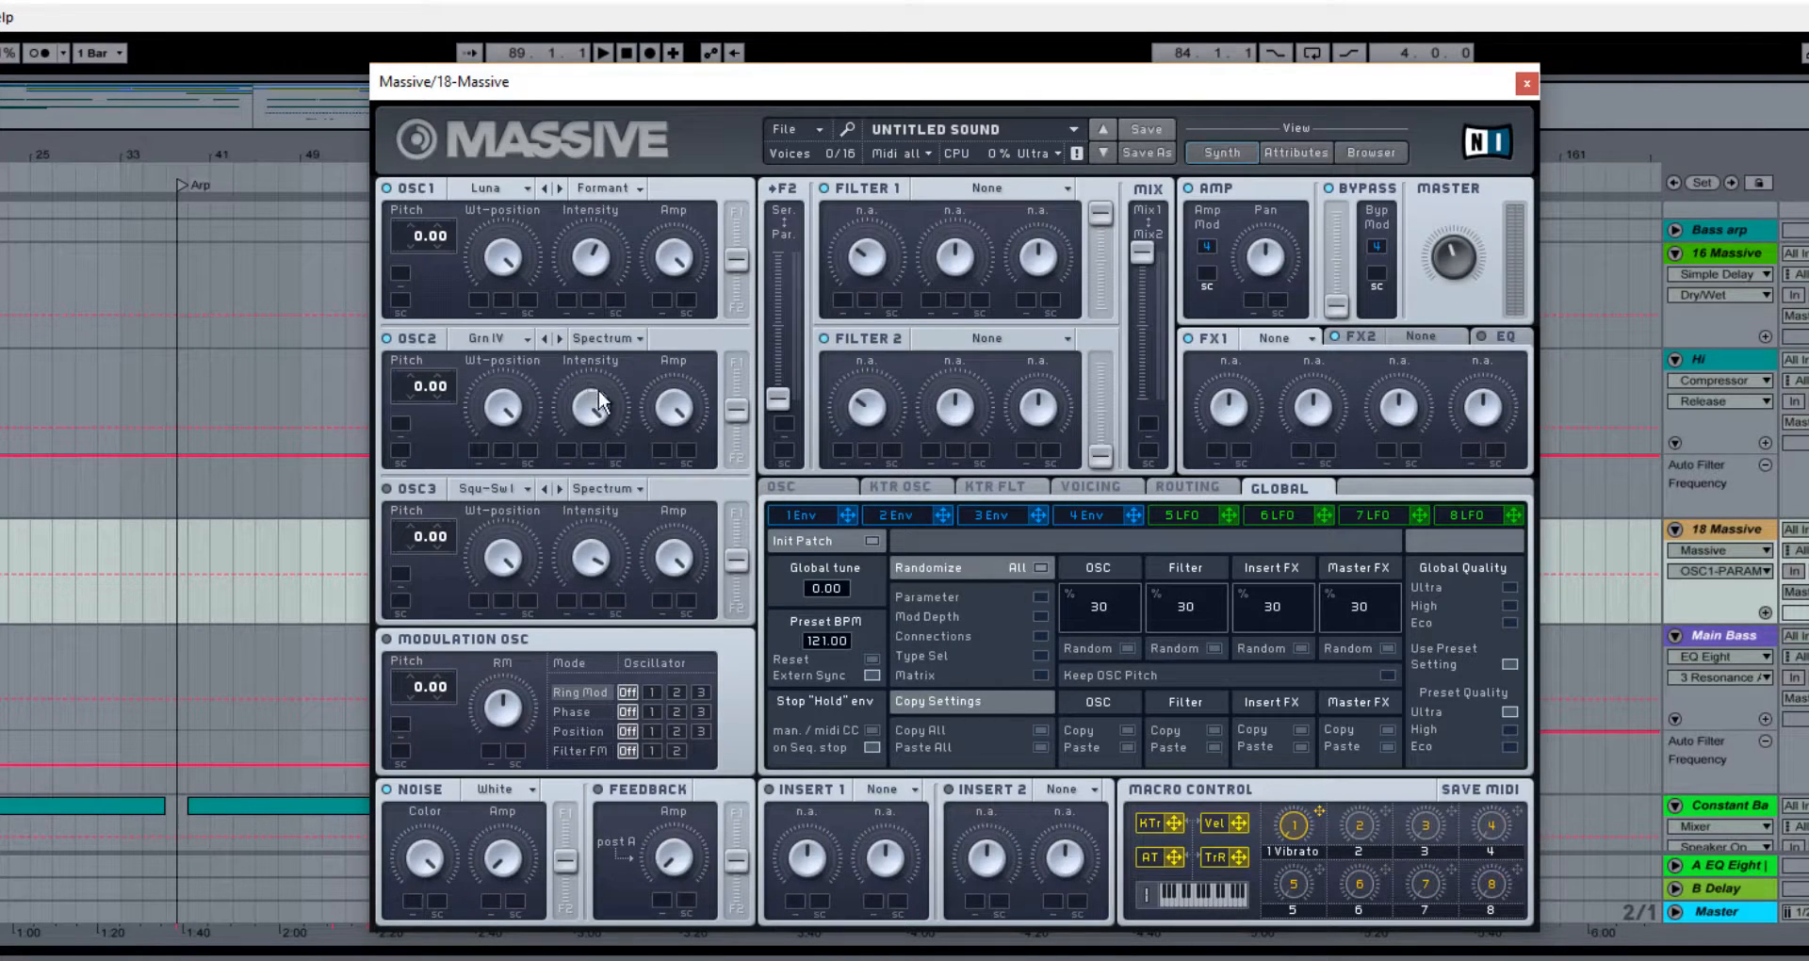
left_click_drag(502, 406, 502, 443)
left_click_drag(415, 386, 419, 401)
left_click_drag(613, 432, 596, 440)
left_click_drag(642, 427, 676, 471)
Set oscillator 3 to the Additivmix V wavetable in Formant mode with a reduced wavetable position
left_click(483, 494)
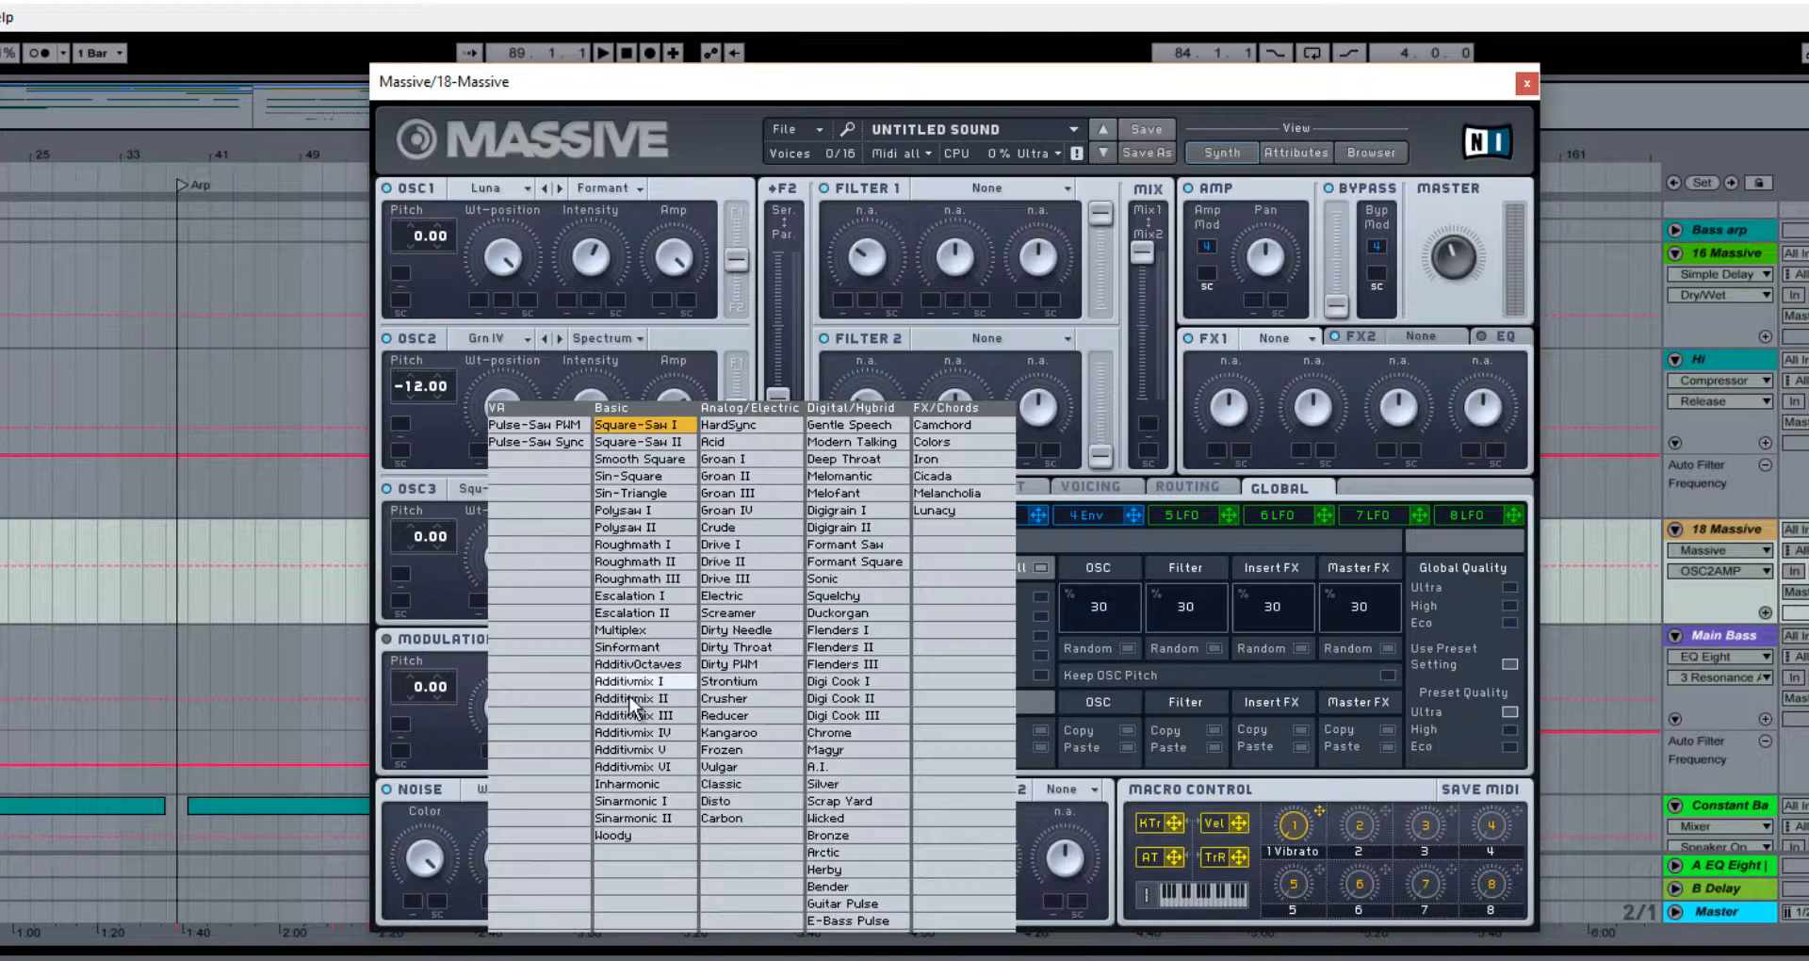
left_click(622, 746)
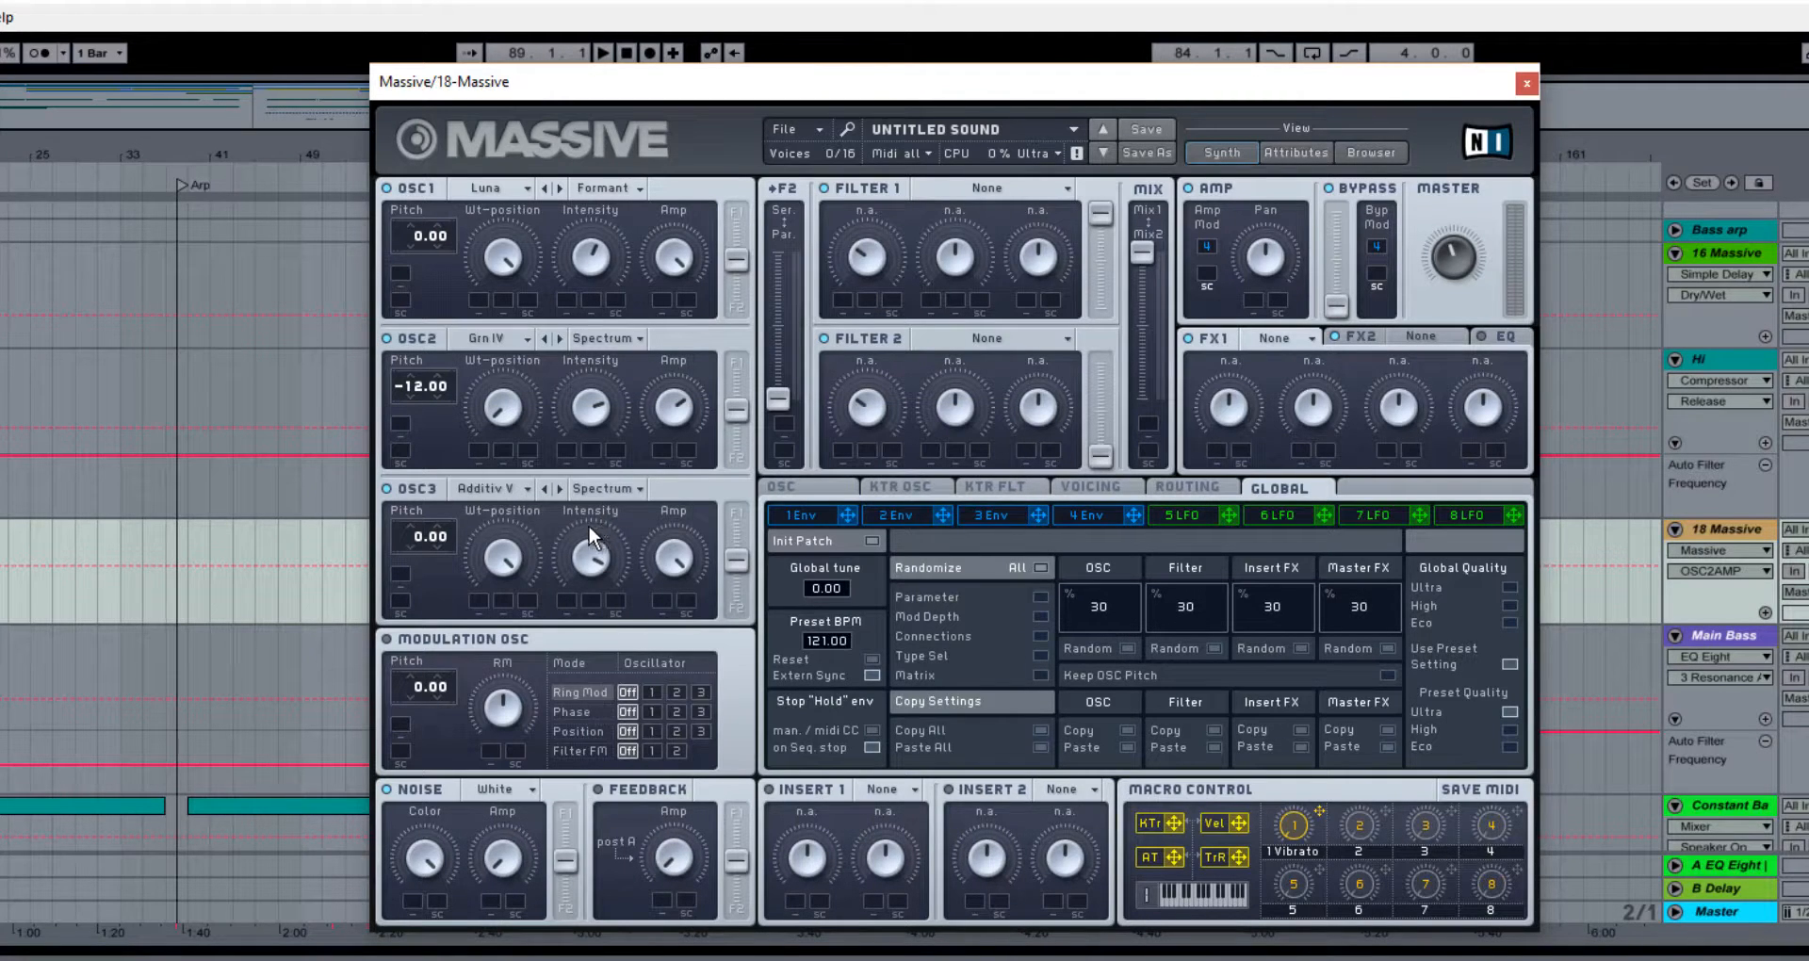
left_click_drag(498, 578, 495, 635)
left_click(607, 488)
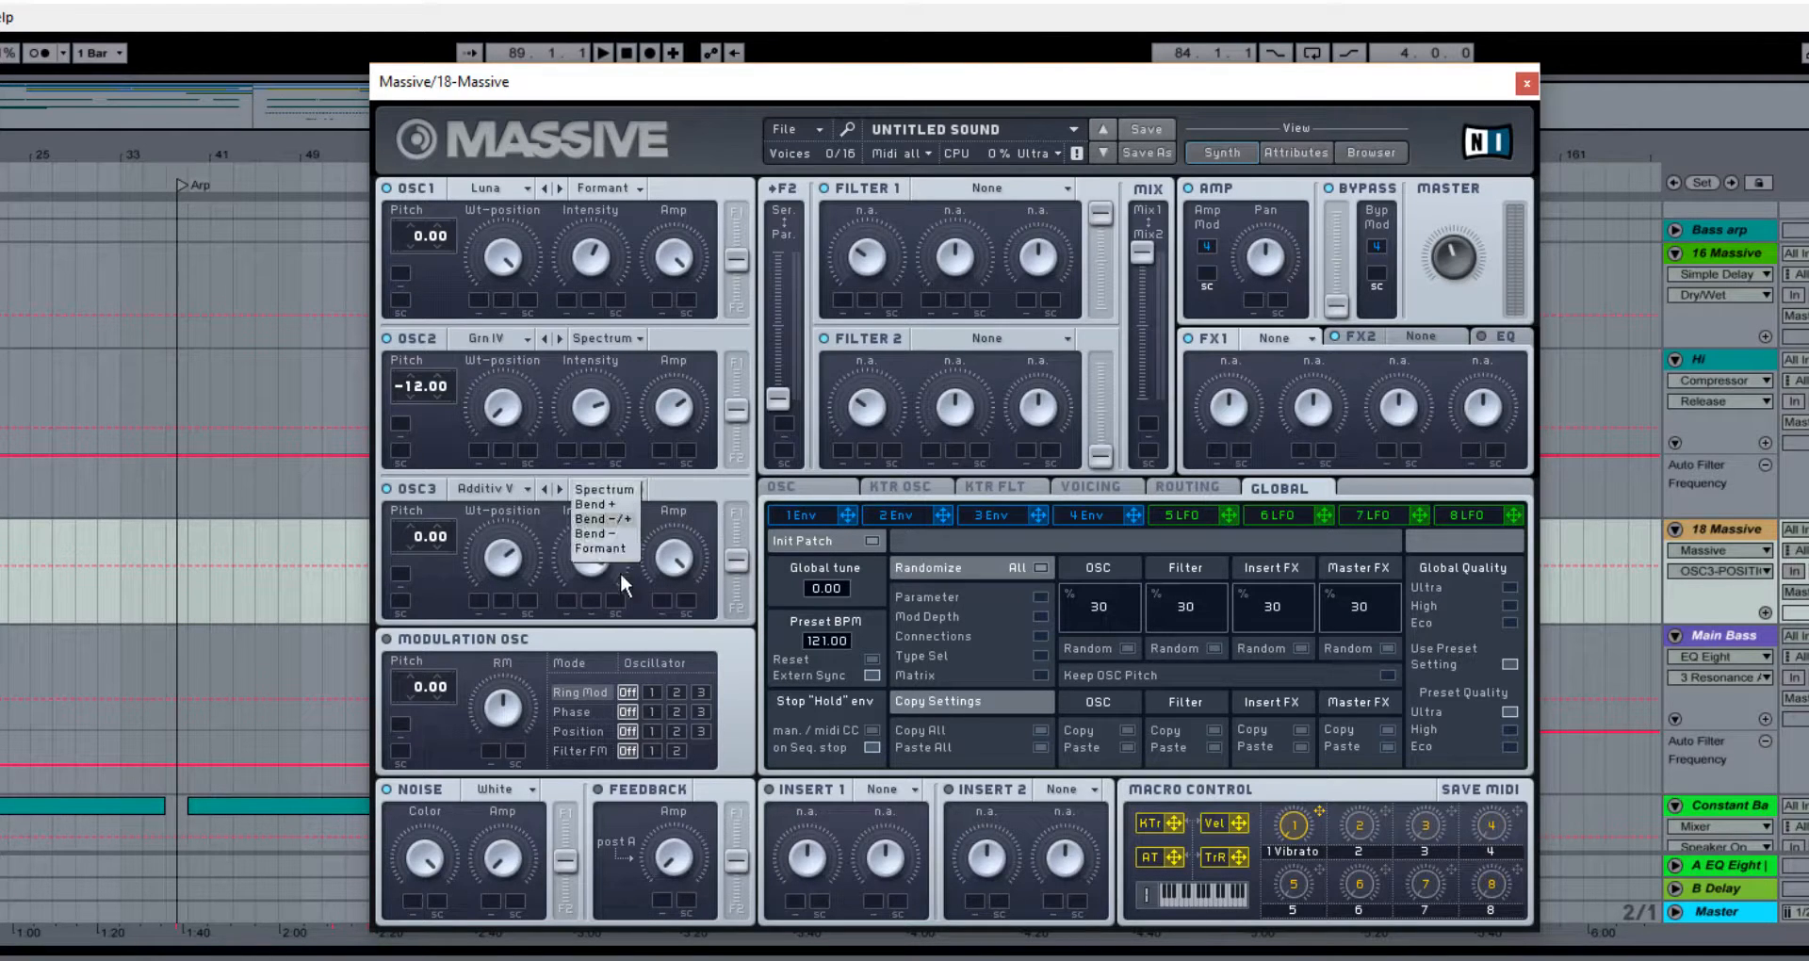
left_click(603, 549)
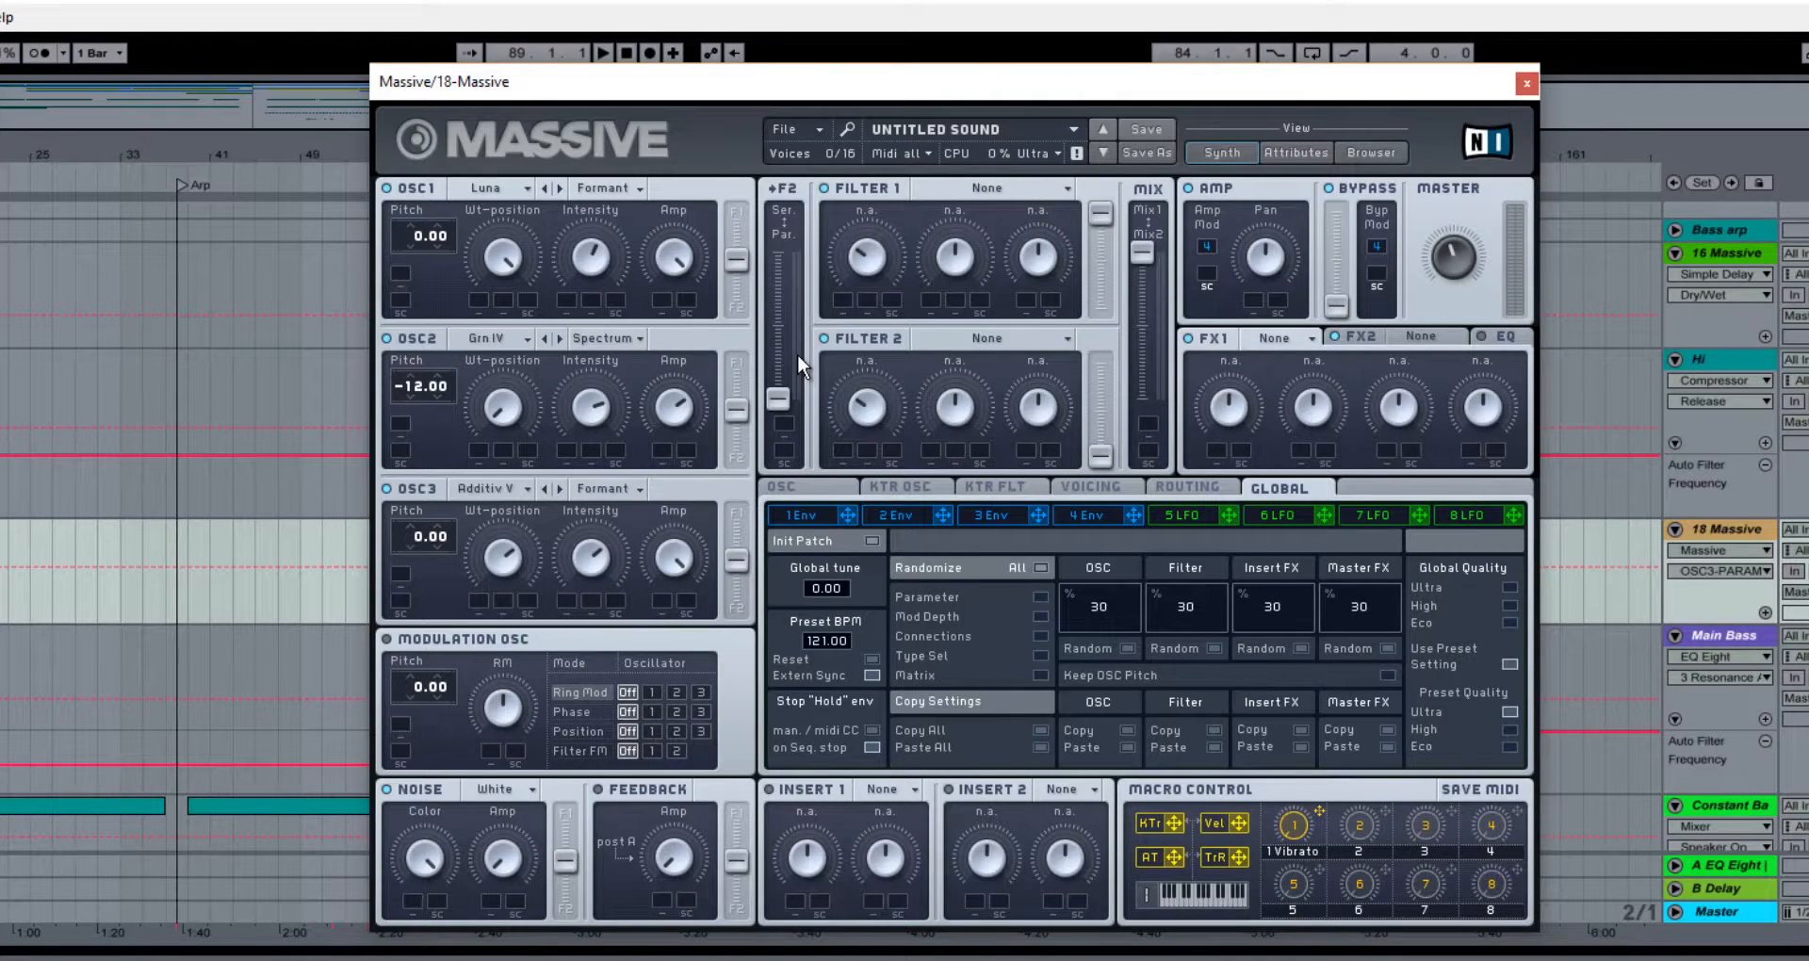
Enable the modulation oscillator and apply both Ring Mod and Phase modulation to oscillator 1
left_click(385, 640)
left_click(652, 692)
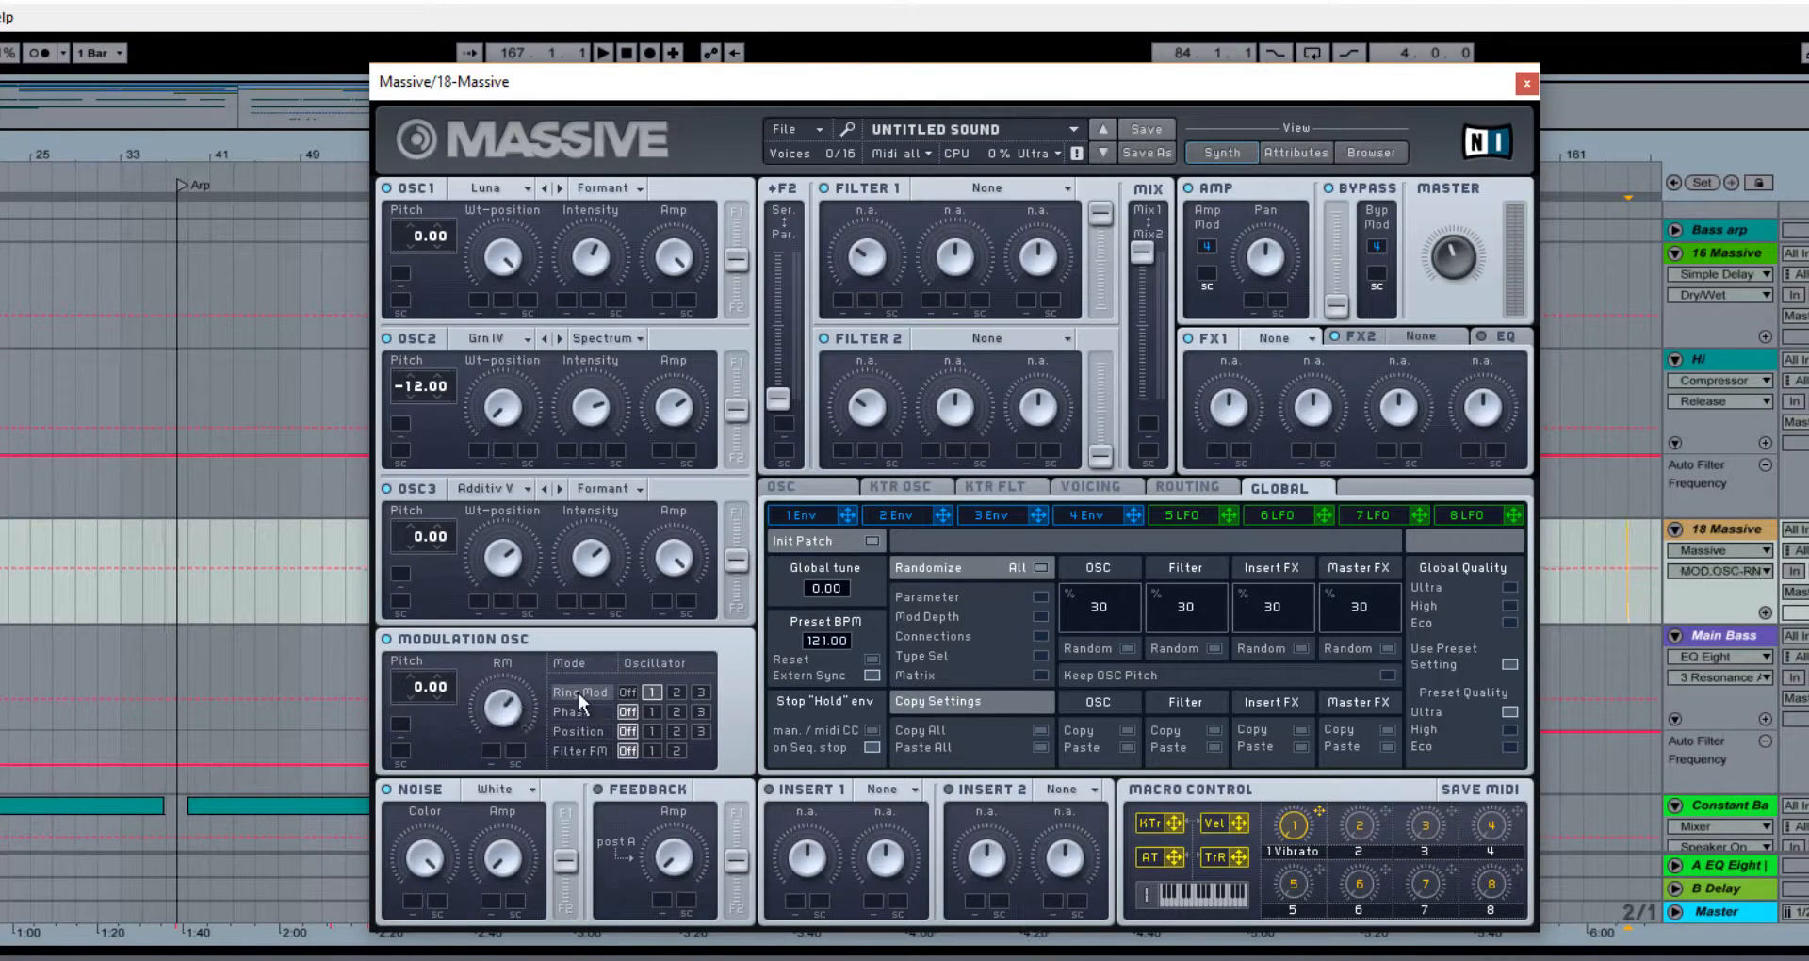
left_click(652, 712)
left_click(654, 695)
Set the noise generator to Hi-Metallic, raise its amp to just below halfway, and slightly reduce its color
left_click(500, 789)
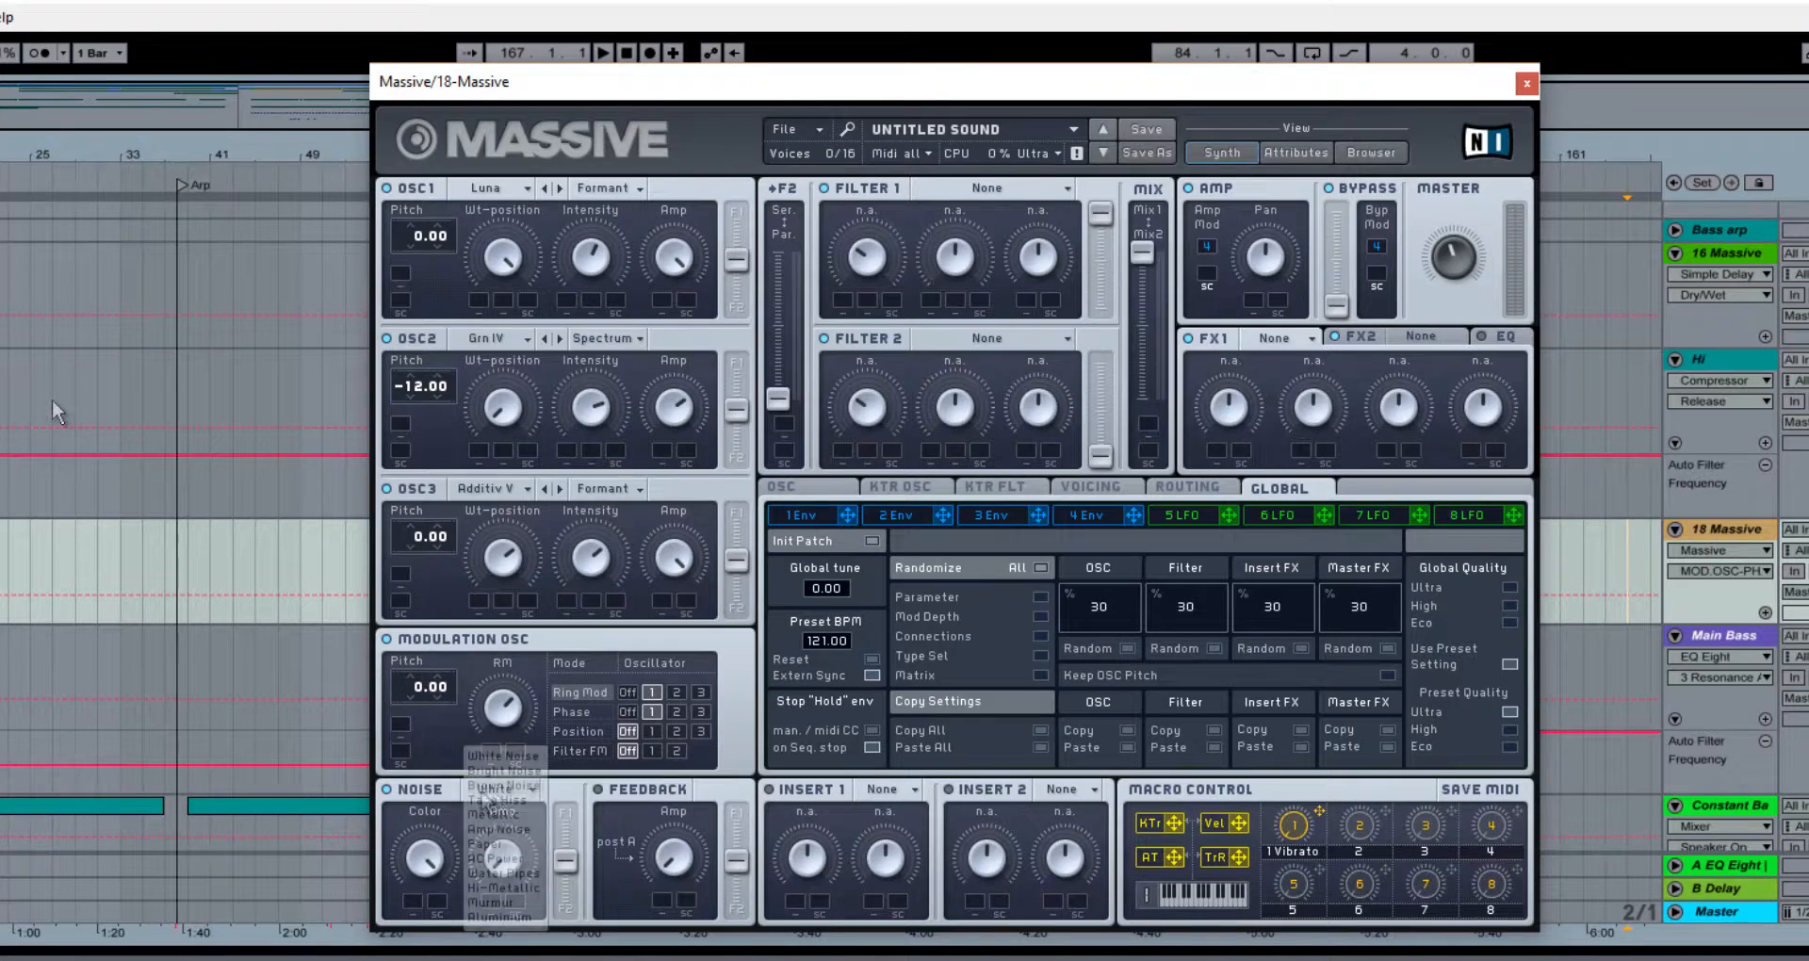
left_click(518, 892)
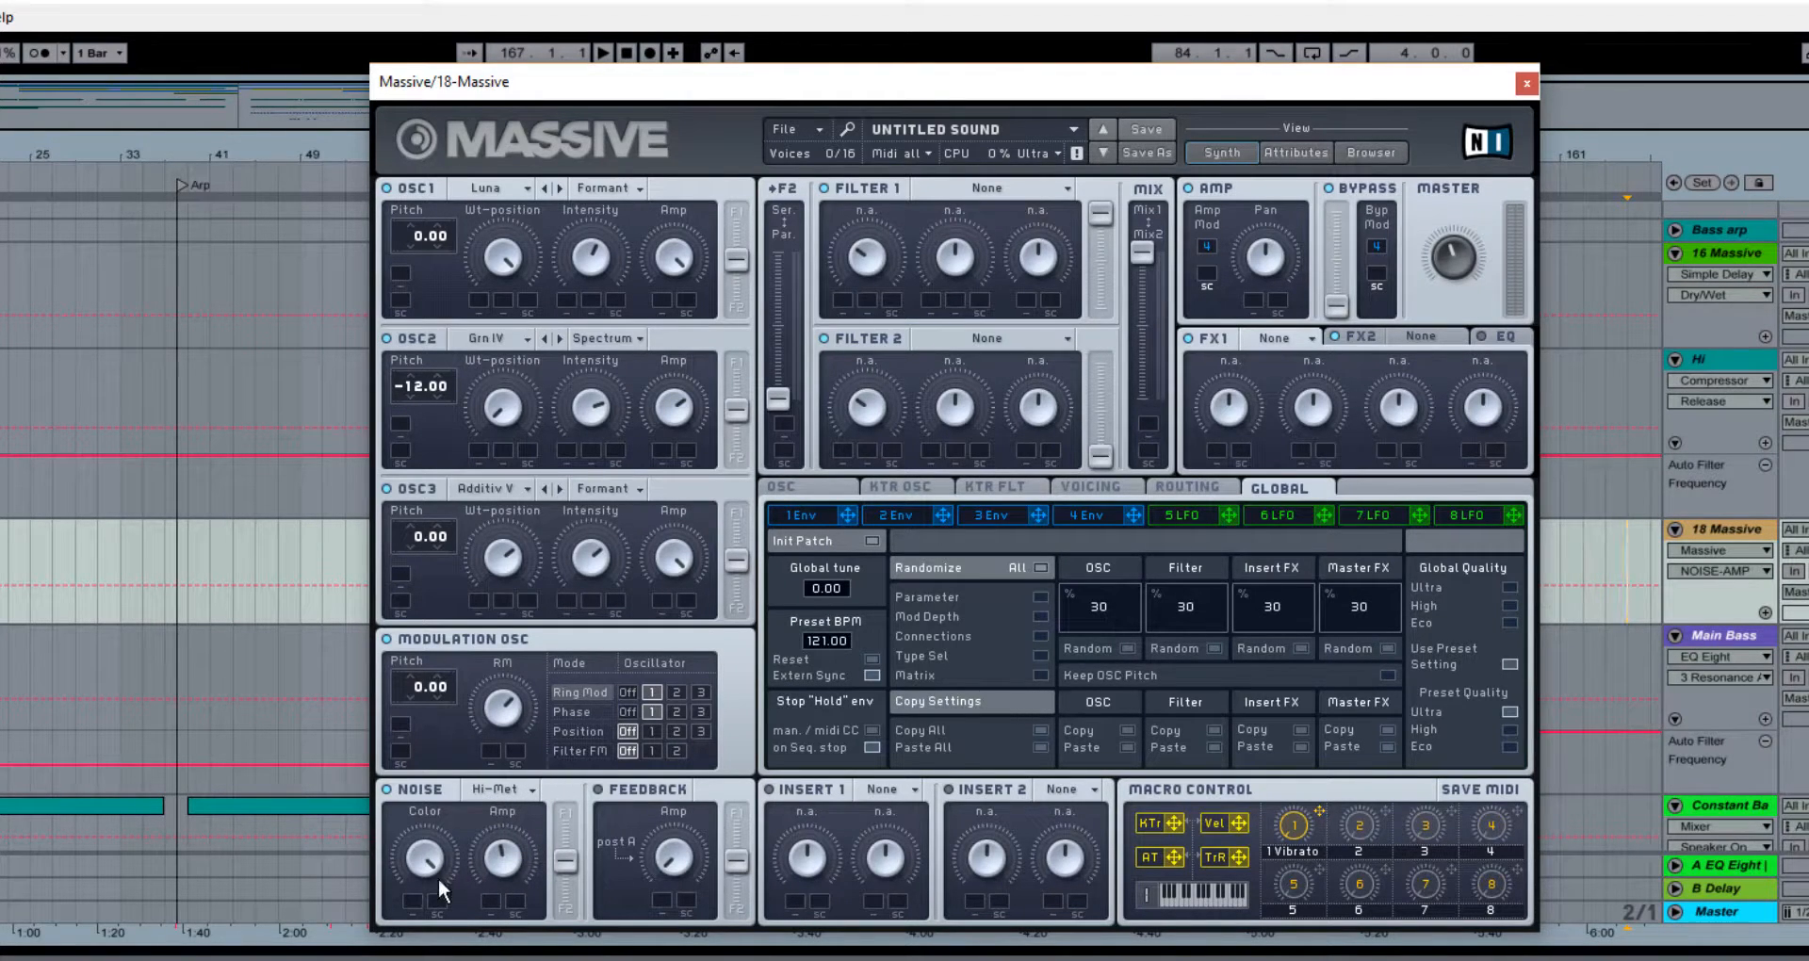
left_click_drag(438, 878, 430, 903)
Set Filter 1 to Lowpass 4 with the cutoff raised to about three quarters and the resonance at minimum
left_click(976, 188)
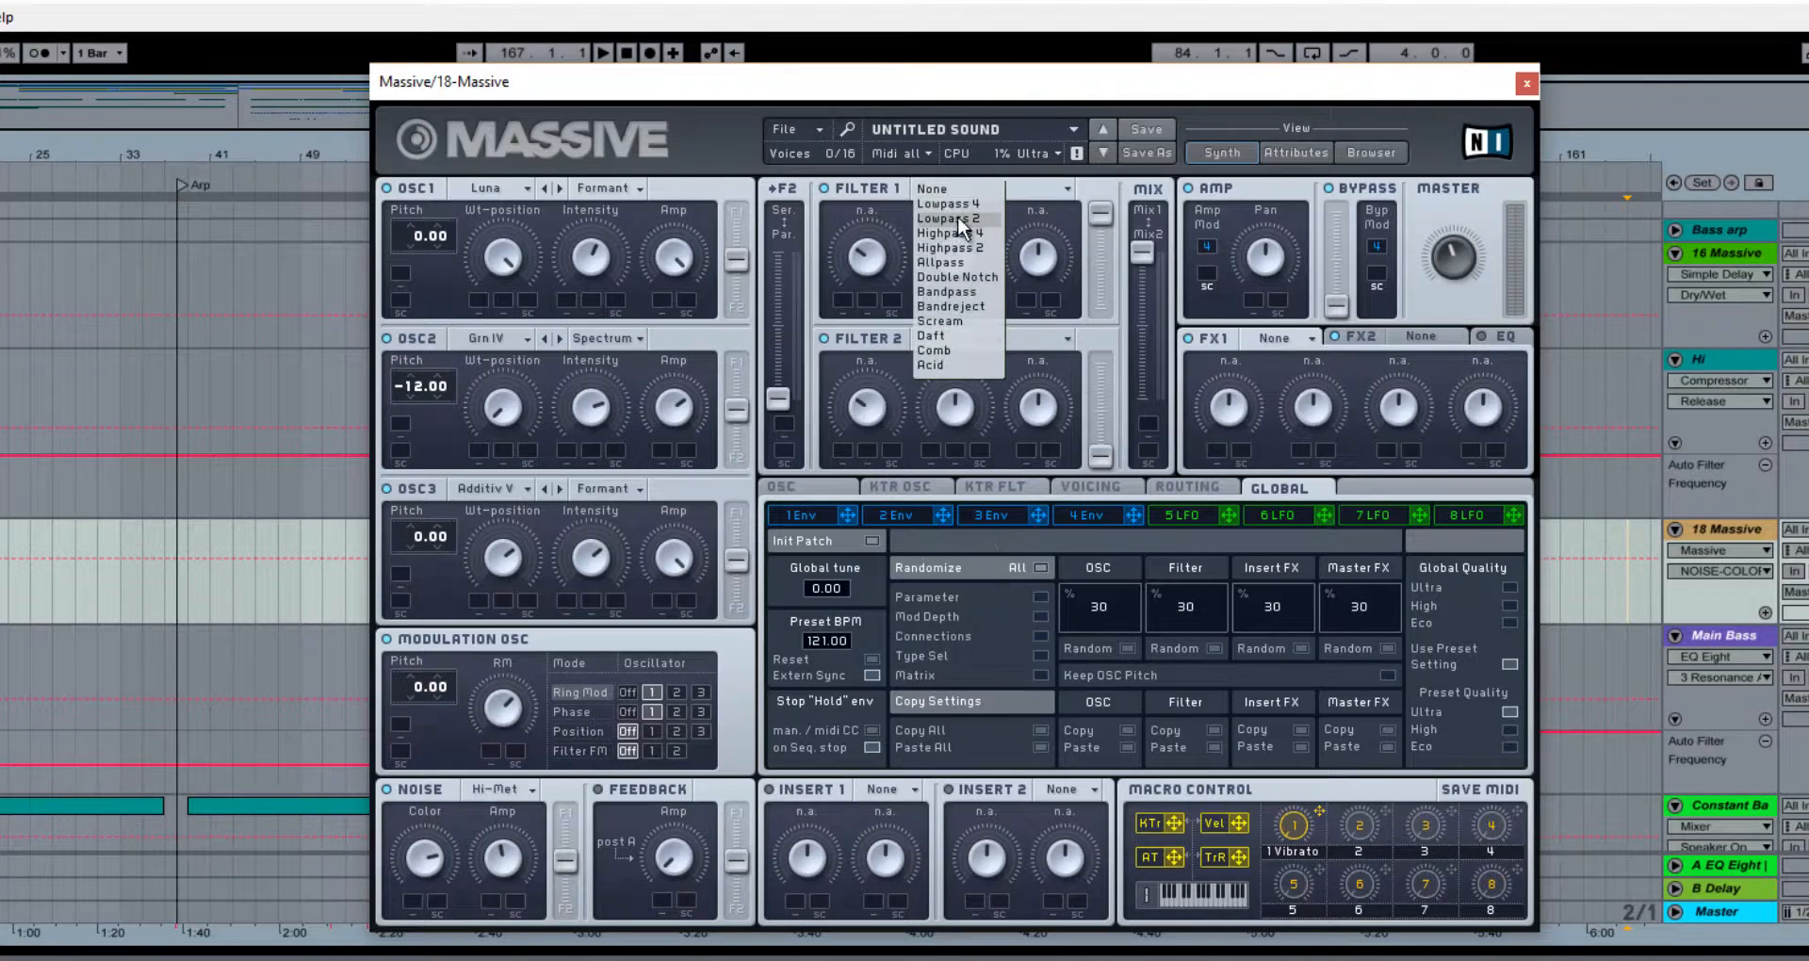
left_click(956, 206)
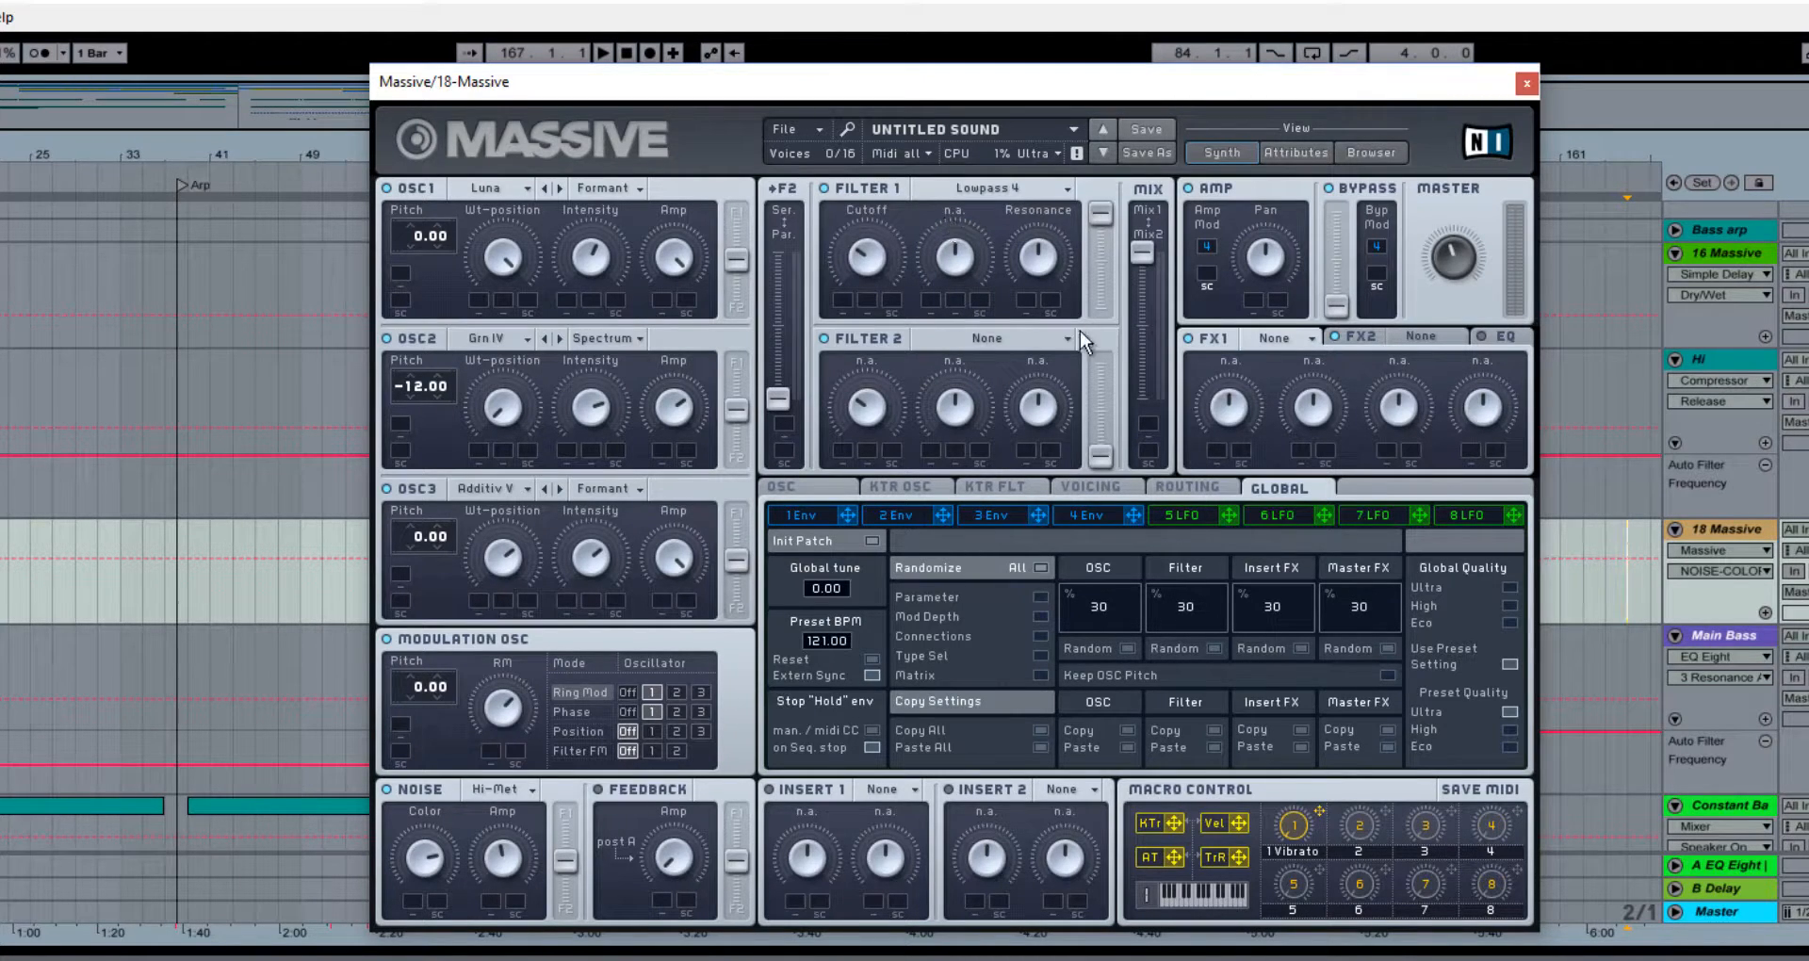
left_click_drag(1142, 256, 1132, 232)
left_click_drag(881, 269, 927, 151)
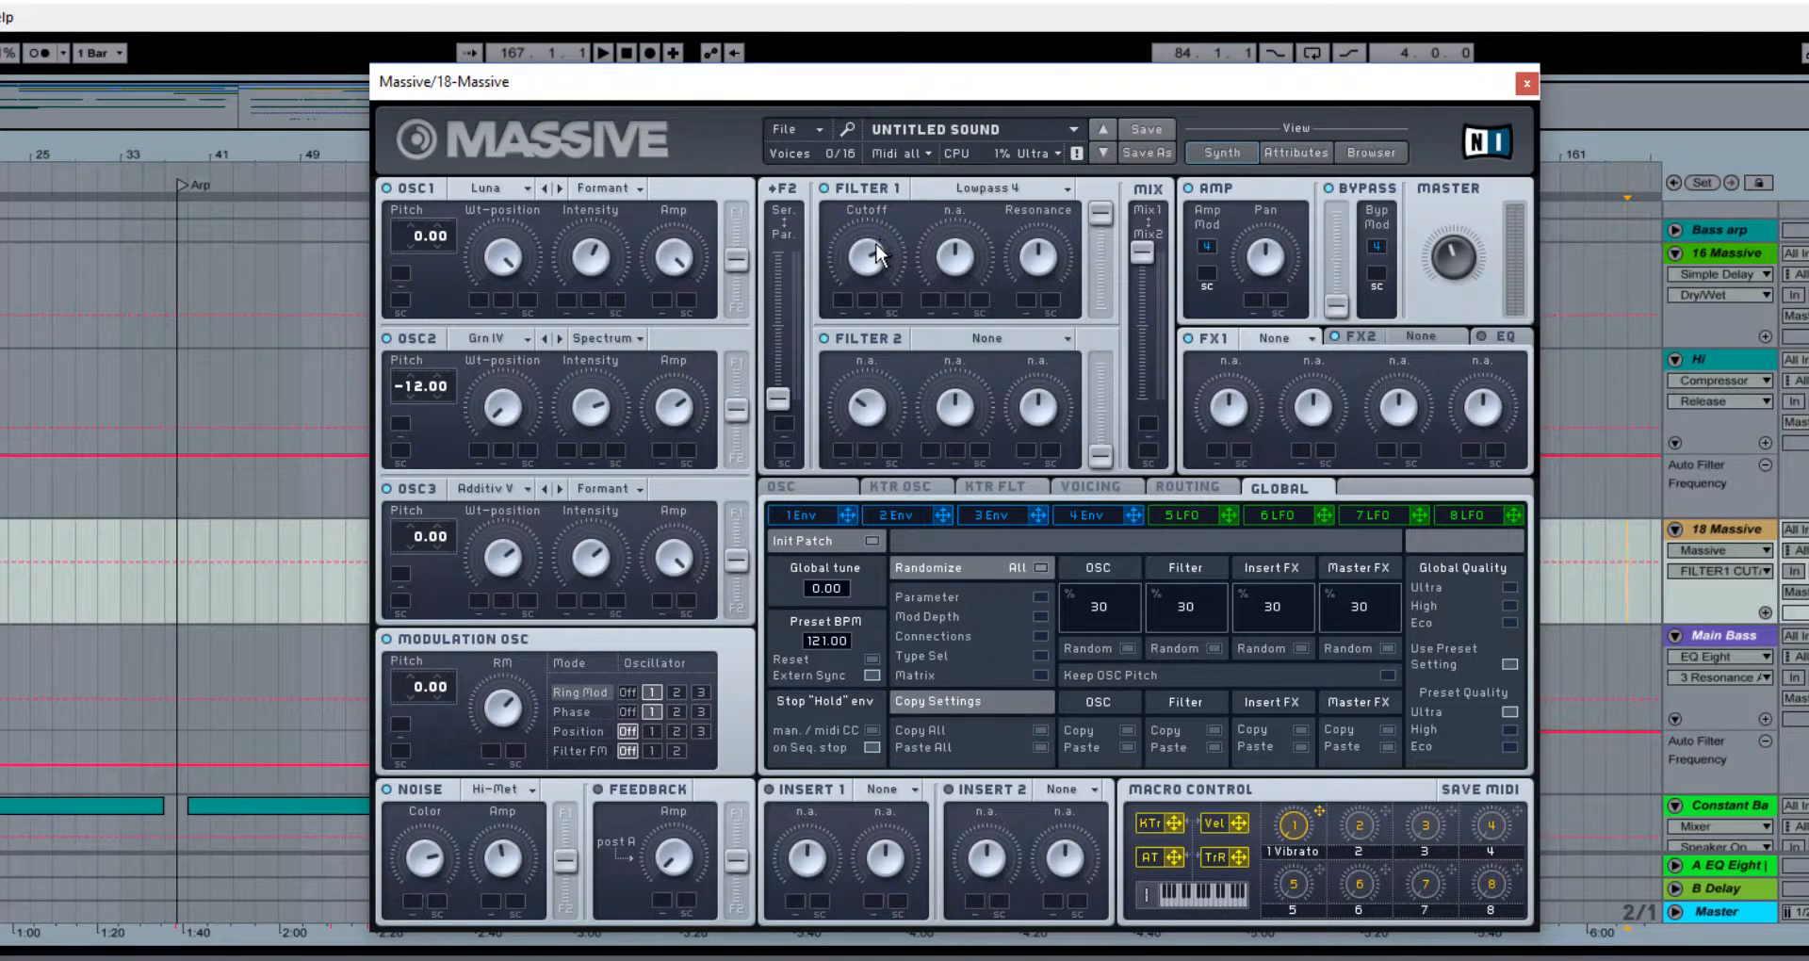
left_click_drag(1038, 253, 999, 341)
Load Bitcrusher in Insert 1 with a low Dry/Wet amount and Crush raised above halfway
left_click(884, 788)
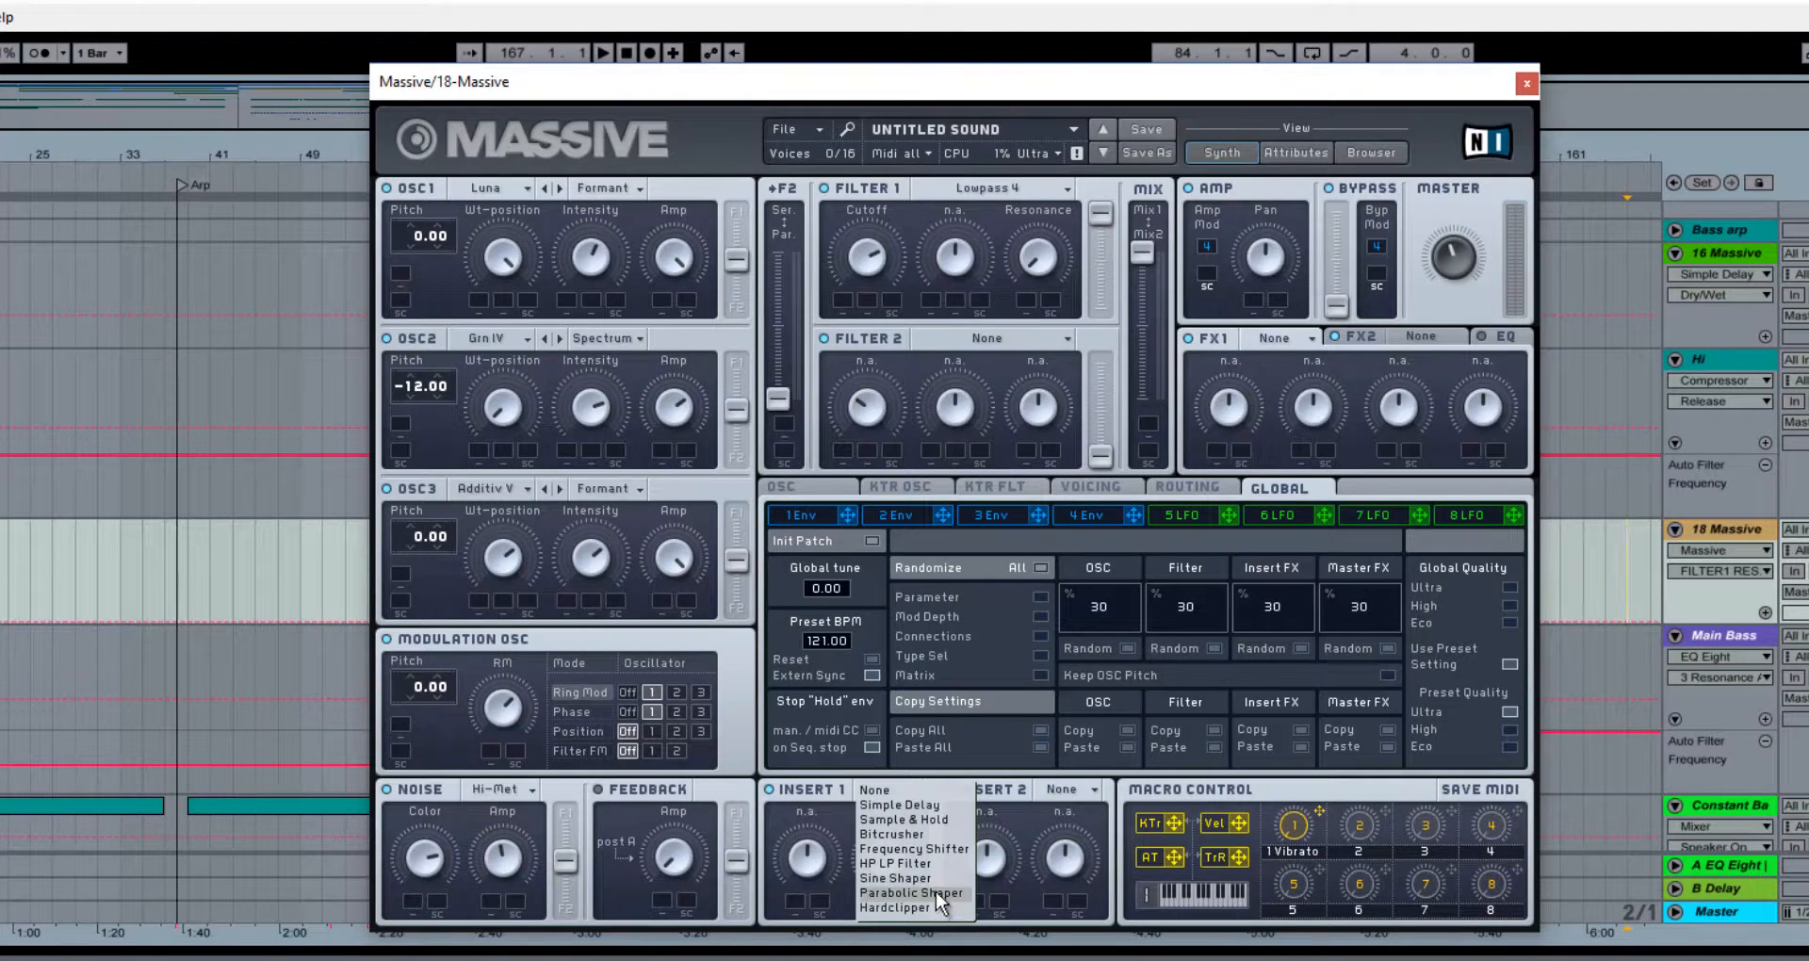
left_click(906, 836)
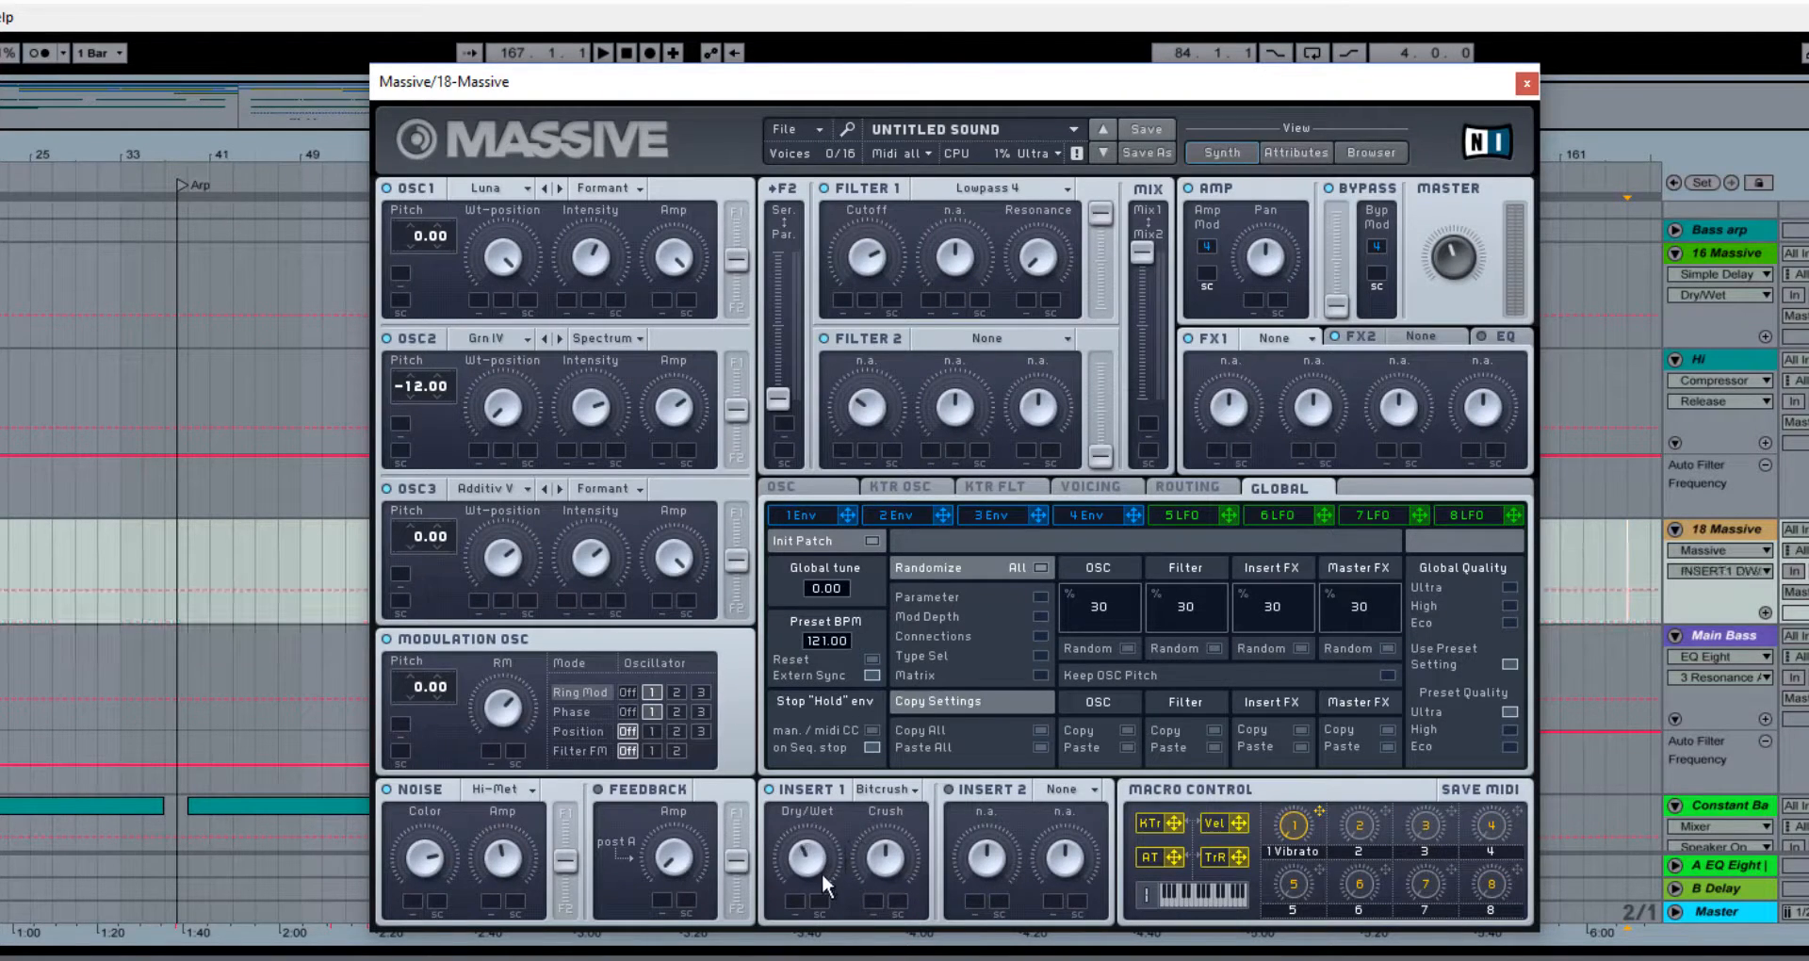
left_click_drag(829, 869, 884, 829)
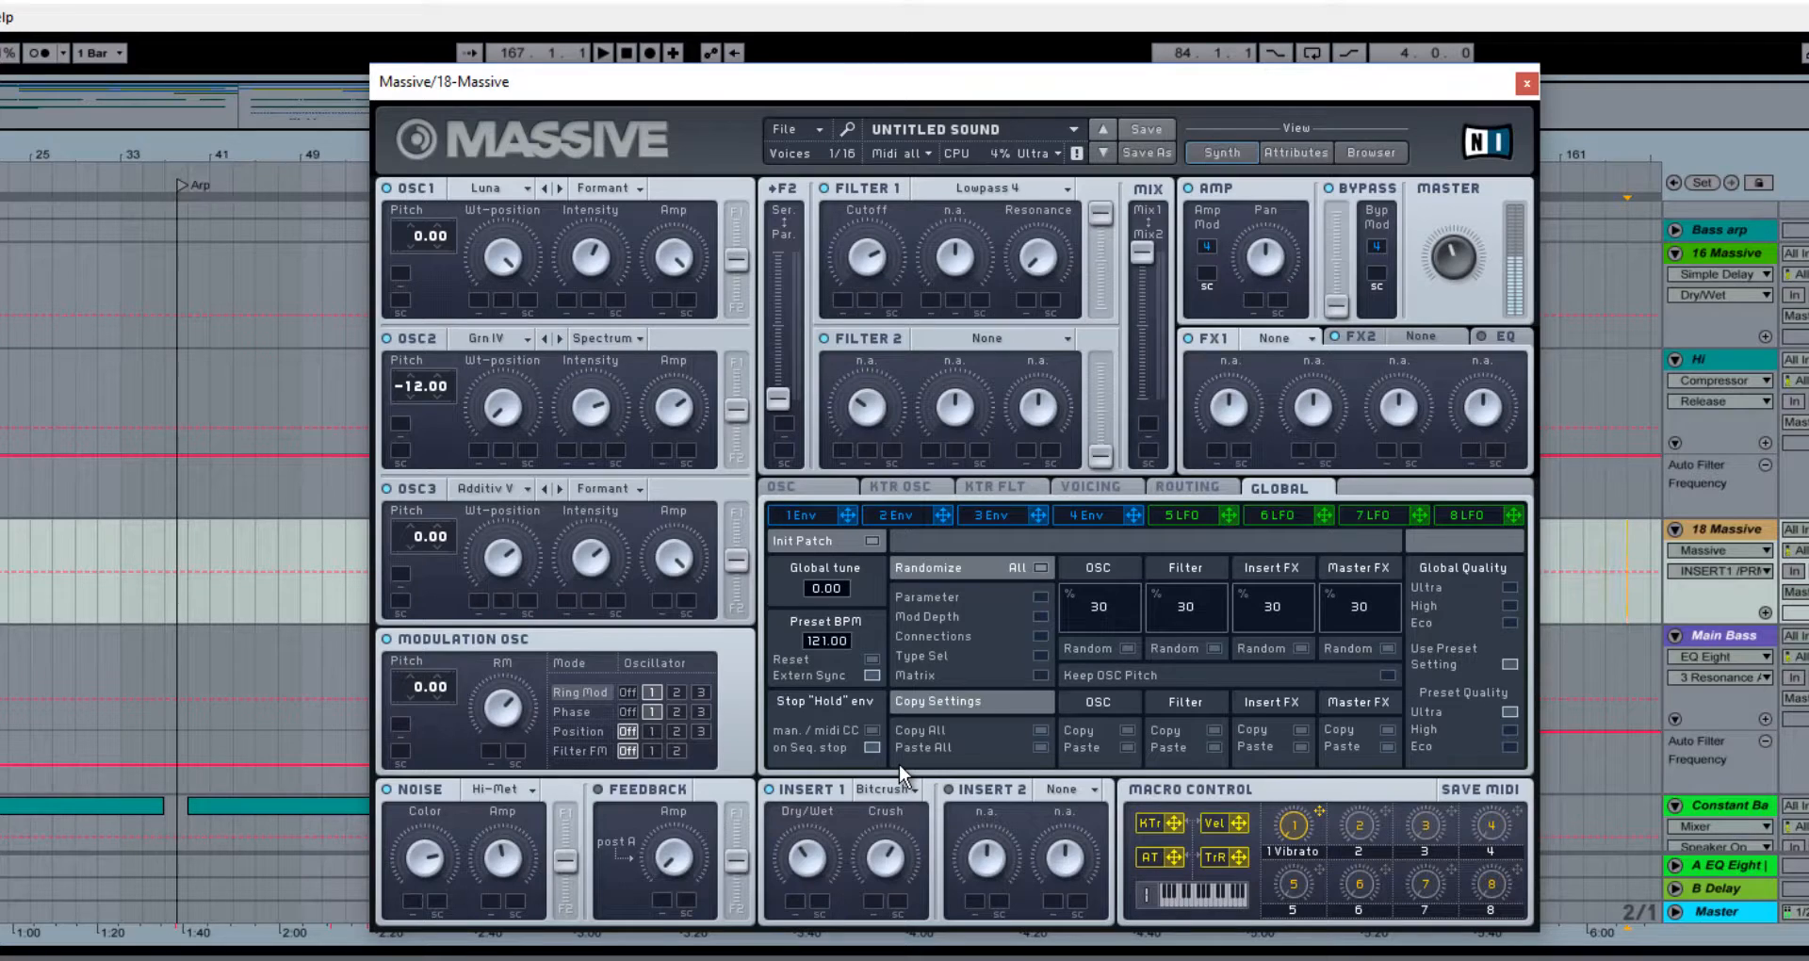
left_click(826, 856)
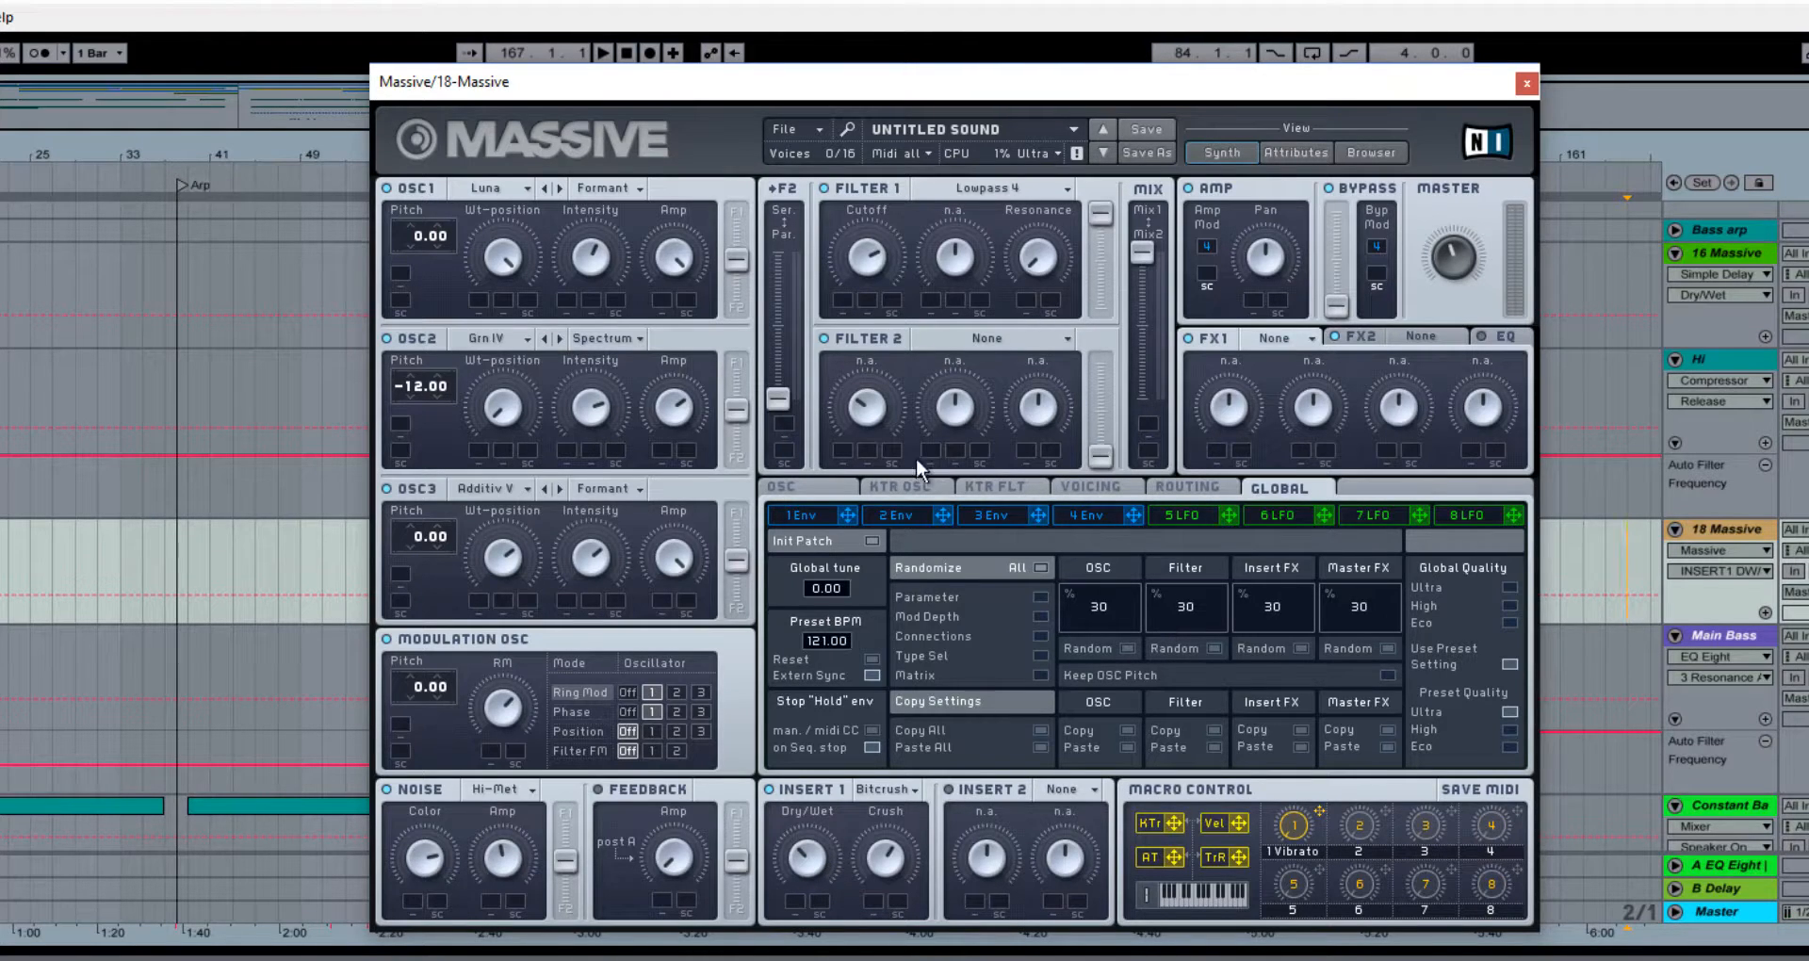
Modulate Filter 1's cutoff with envelope 3, using a very short attack, a slightly reduced attack level and full decay level
left_click(986, 514)
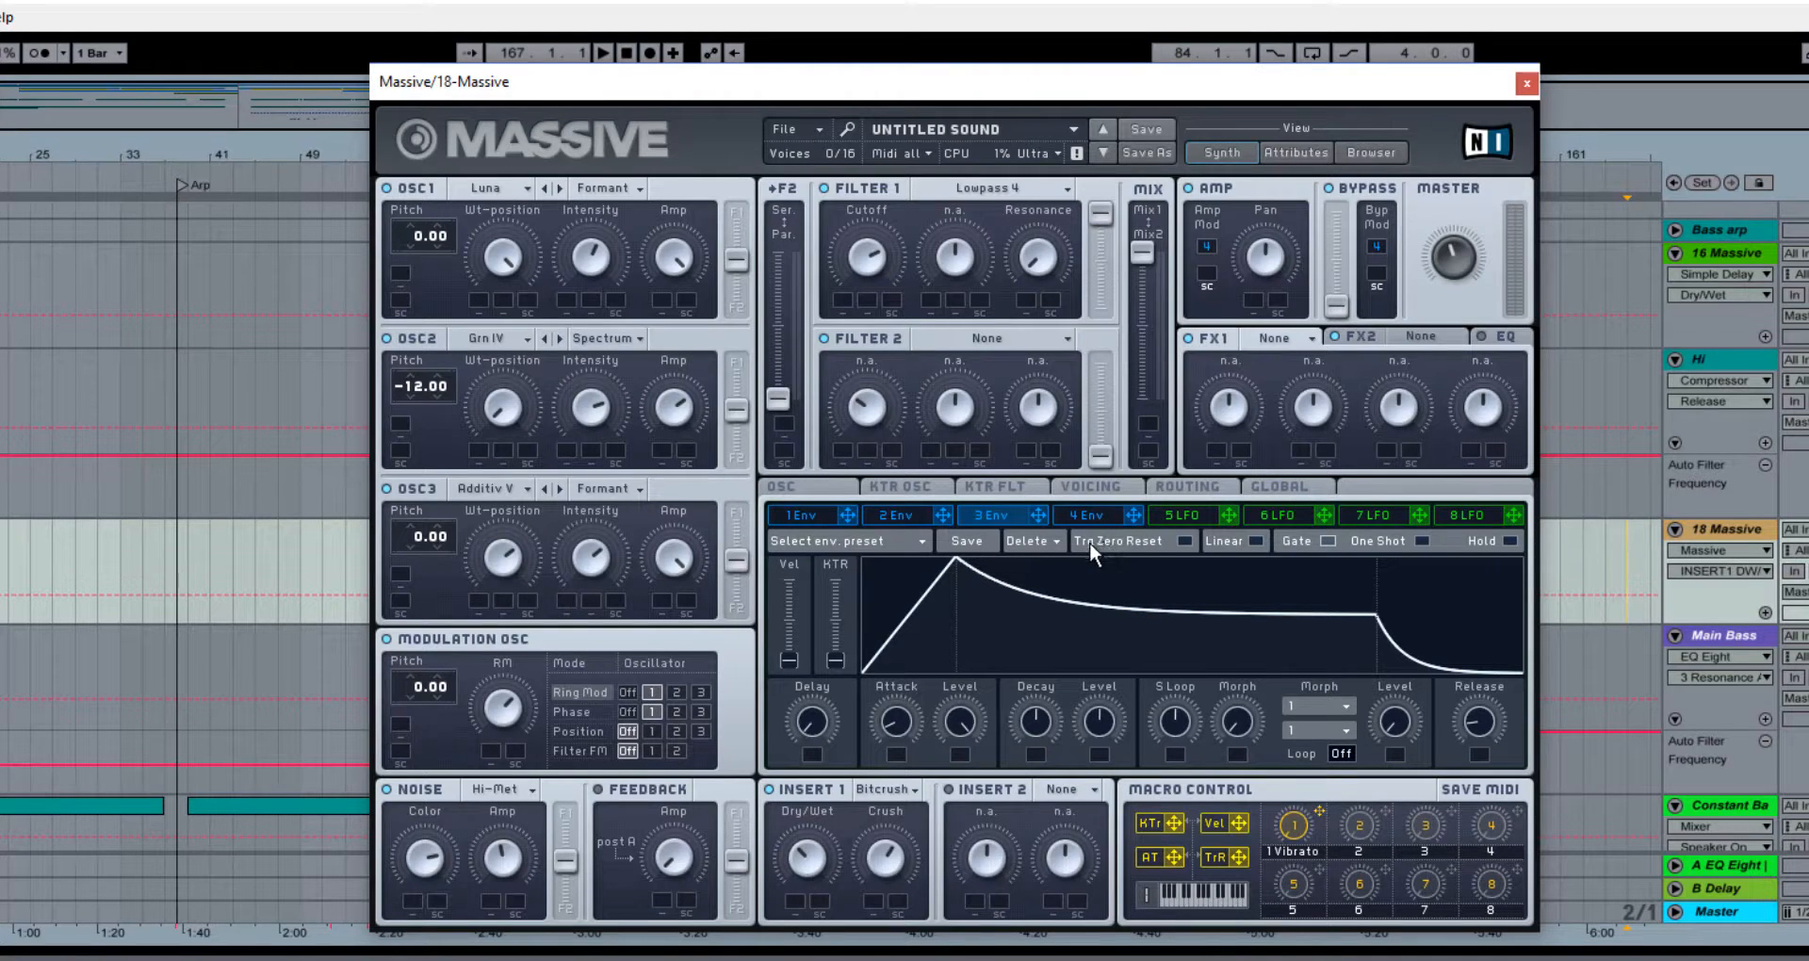
left_click_drag(1037, 515, 840, 304)
left_click_drag(1048, 702, 1116, 603)
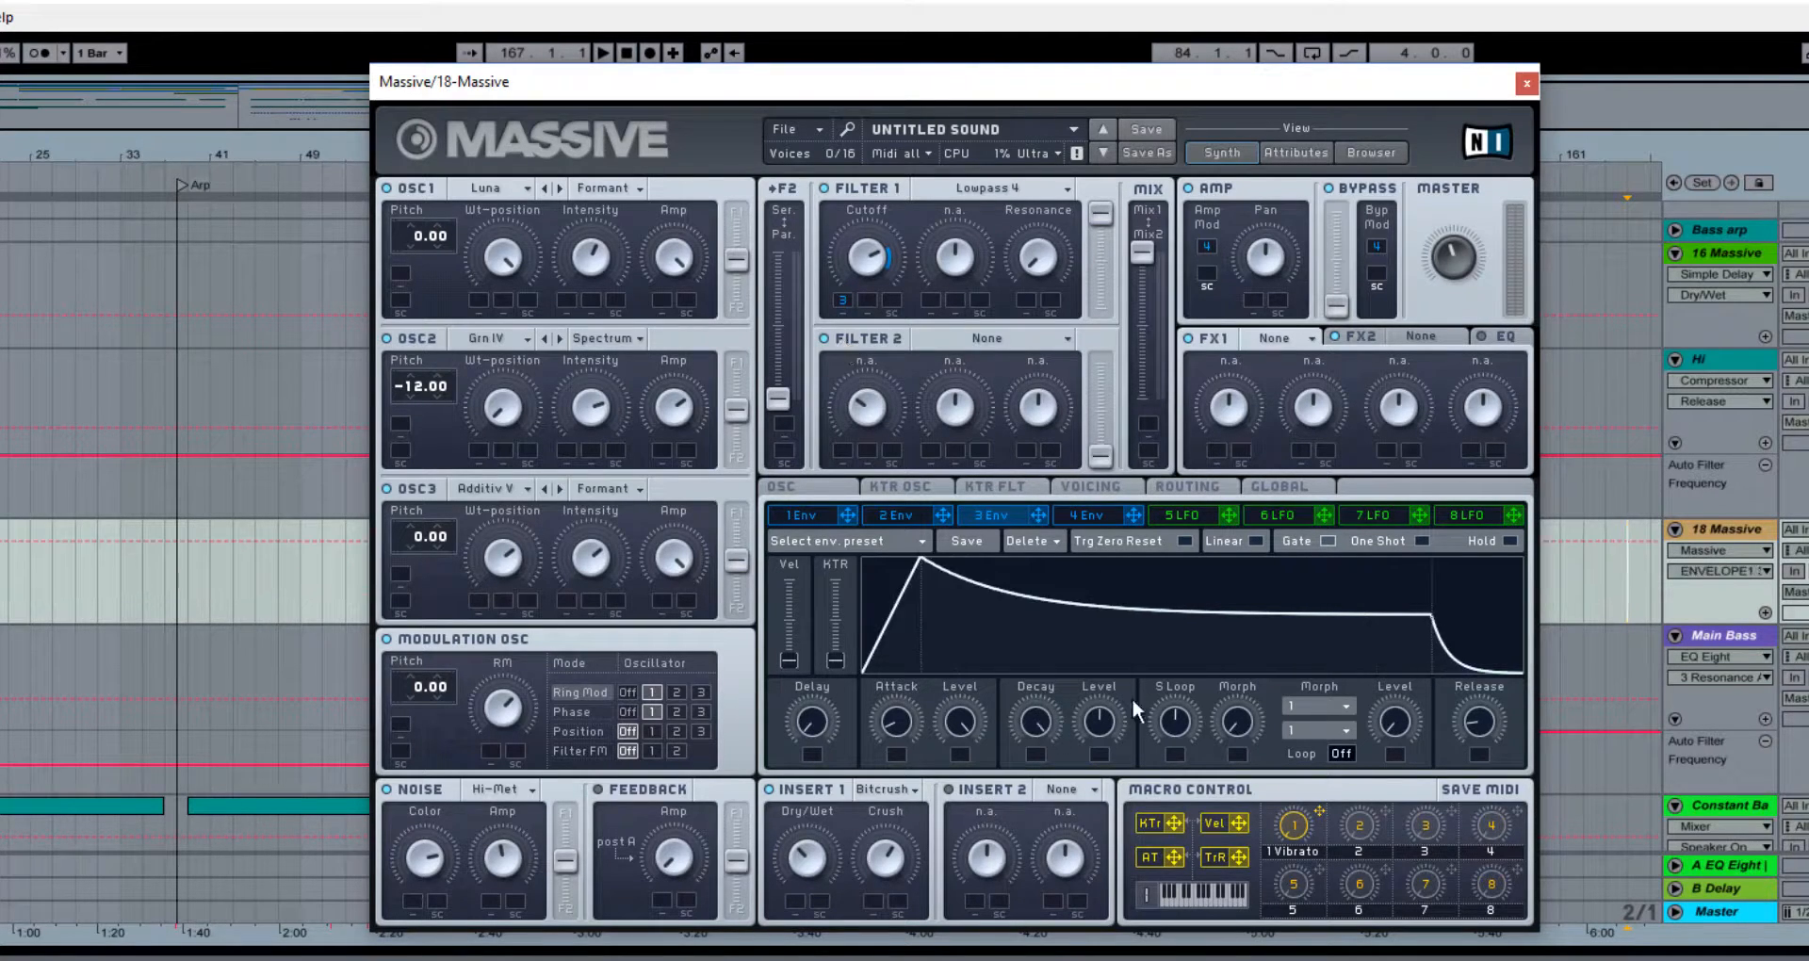
left_click_drag(1108, 721, 1205, 394)
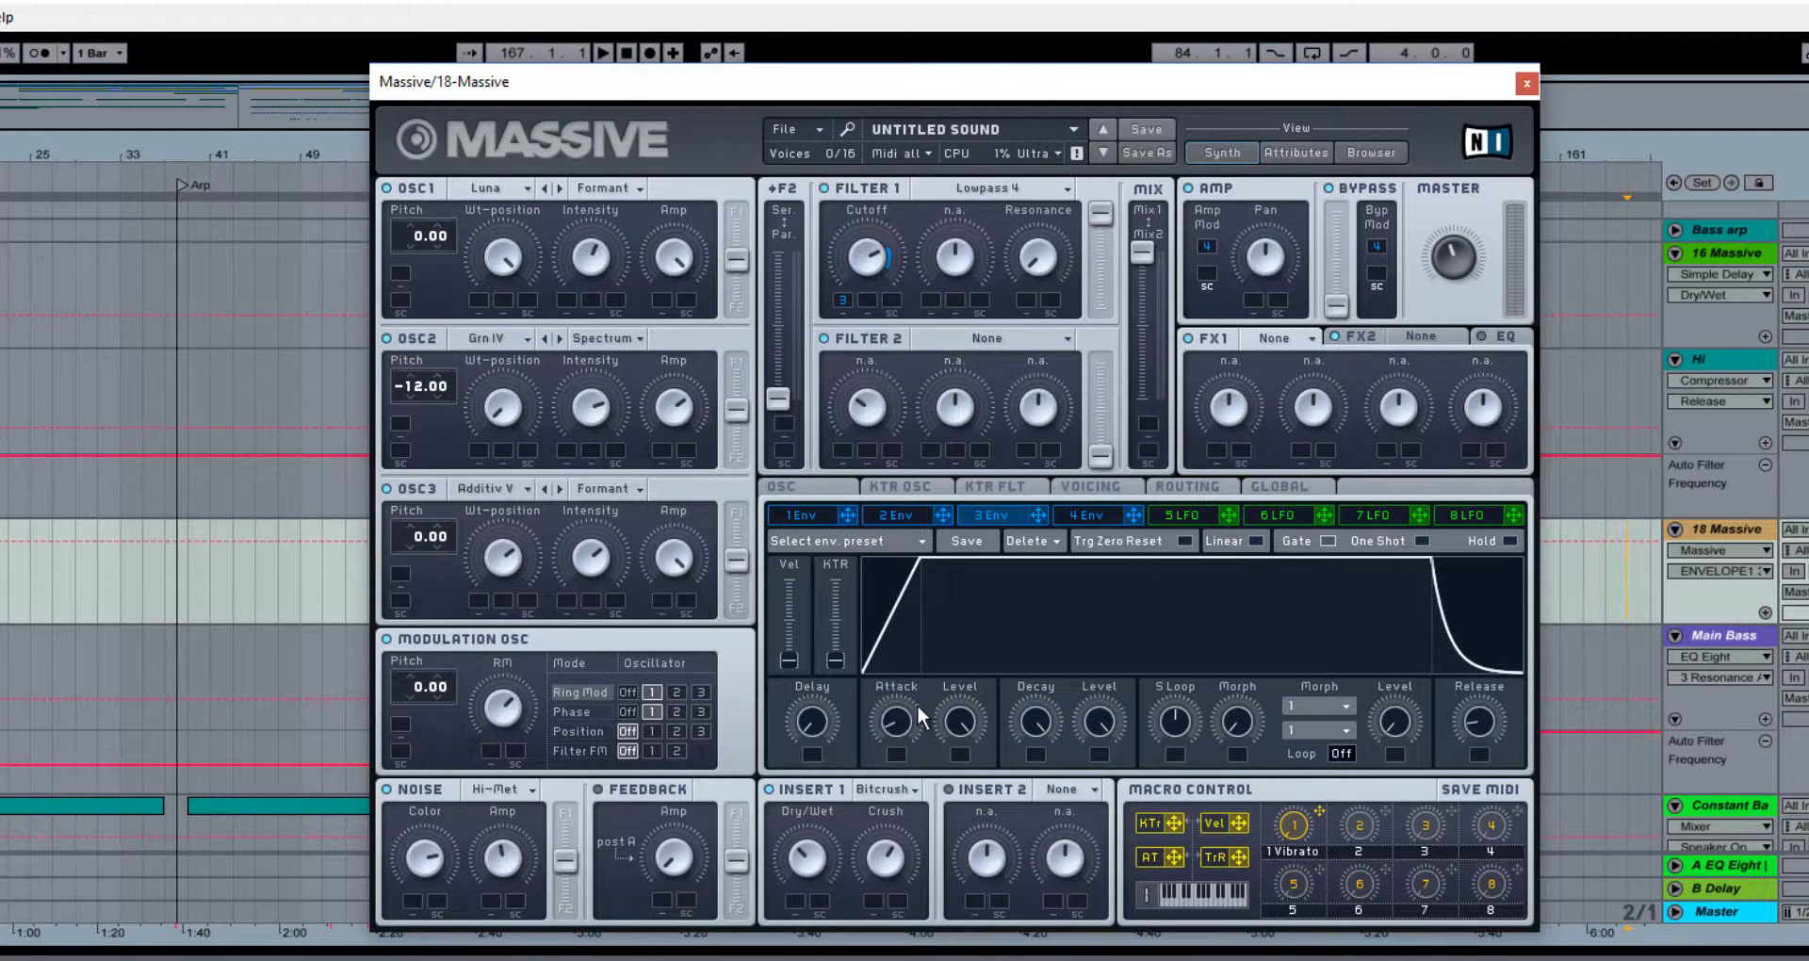
left_click_drag(922, 728, 981, 767)
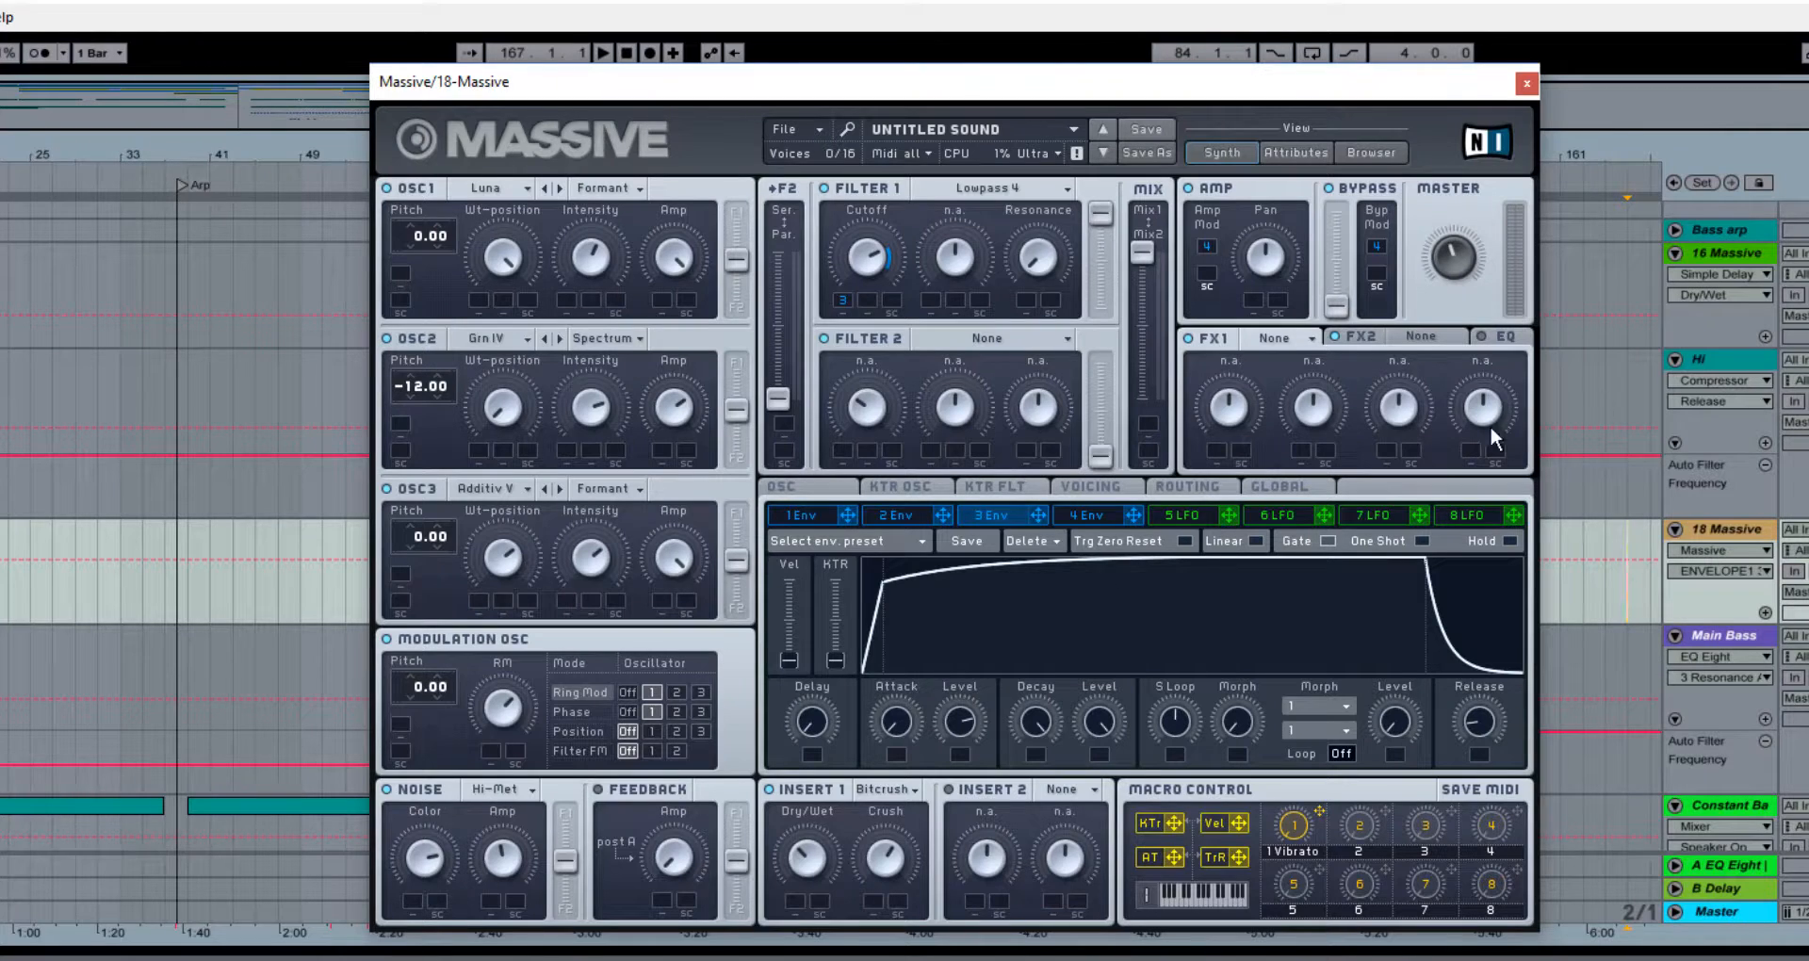
Shorten envelope 4's attack and lower its decay level to minimum so the amplitude decays to silence
left_click(1074, 517)
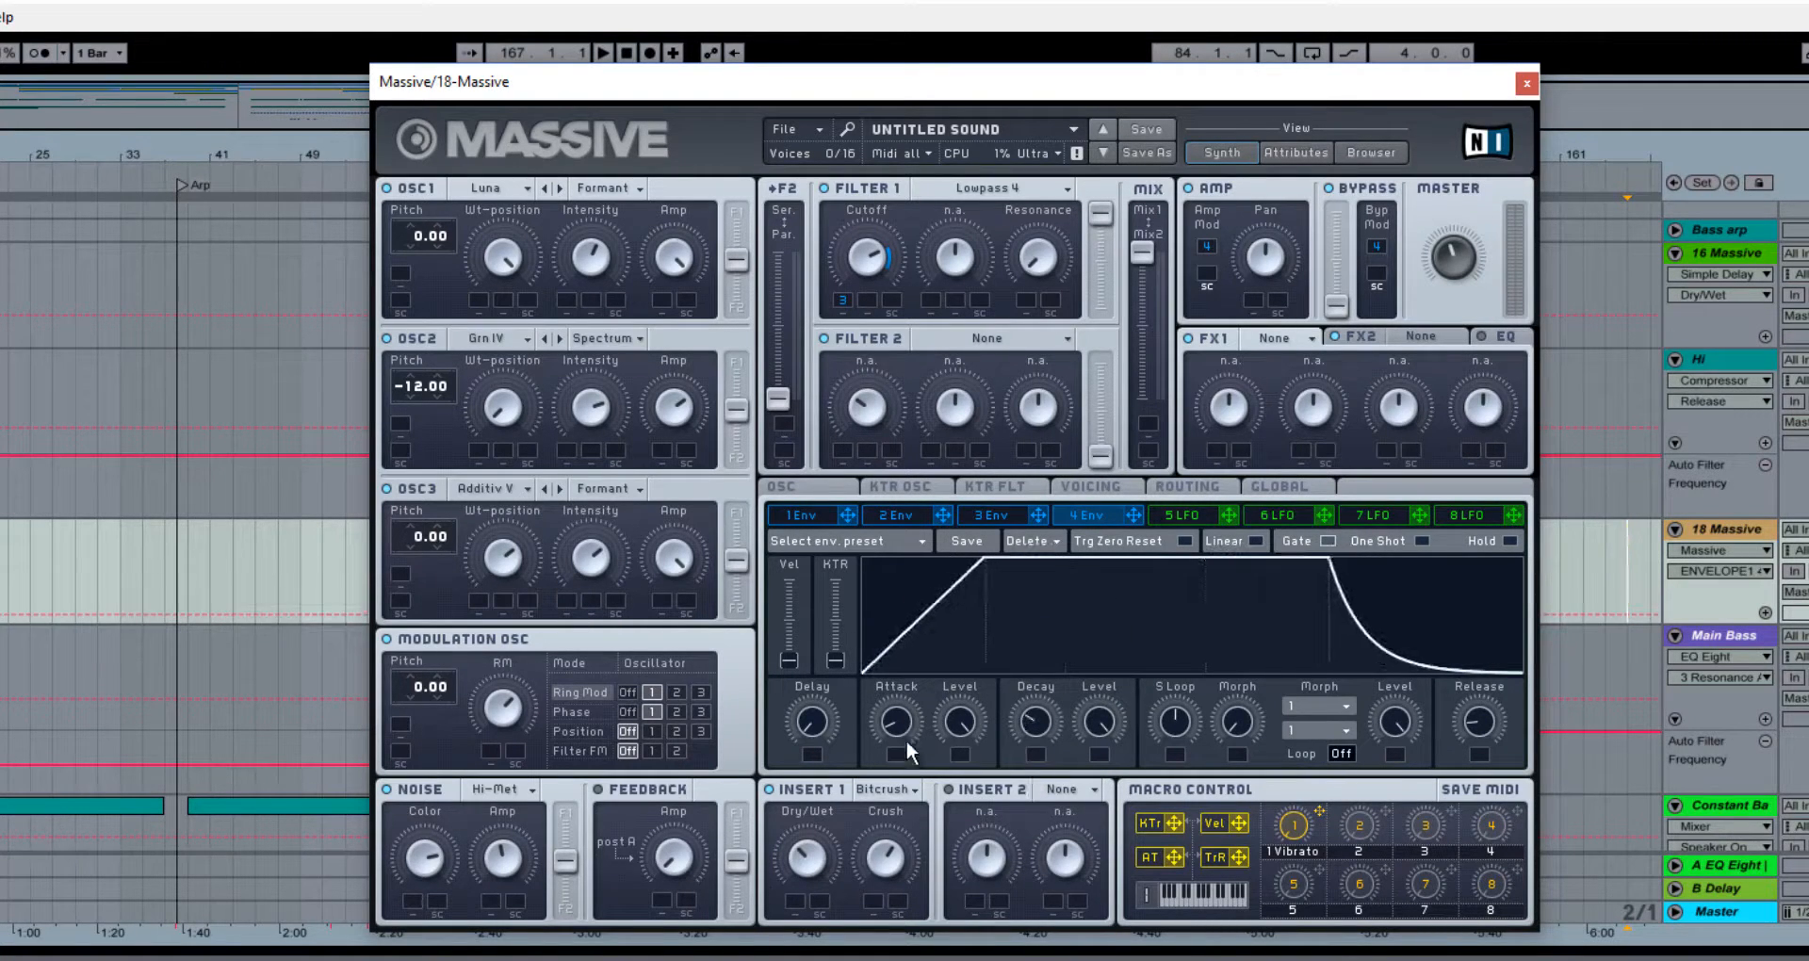
left_click_drag(907, 741, 919, 795)
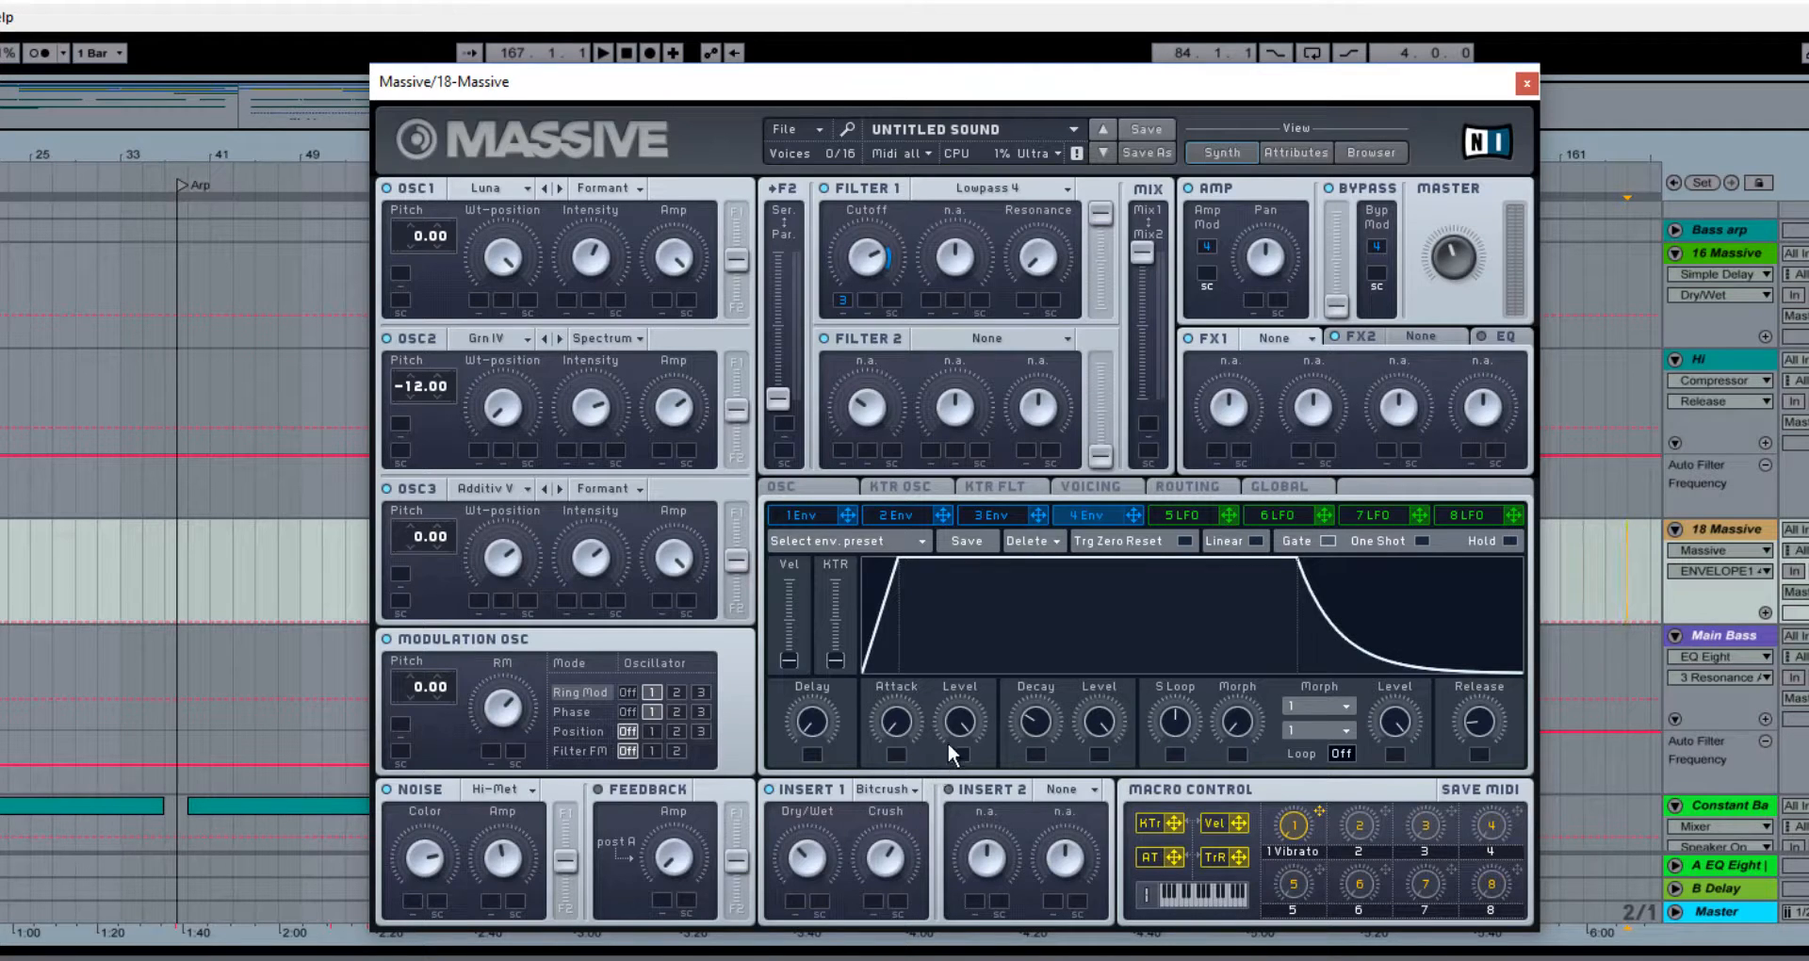
left_click_drag(1109, 718, 1110, 753)
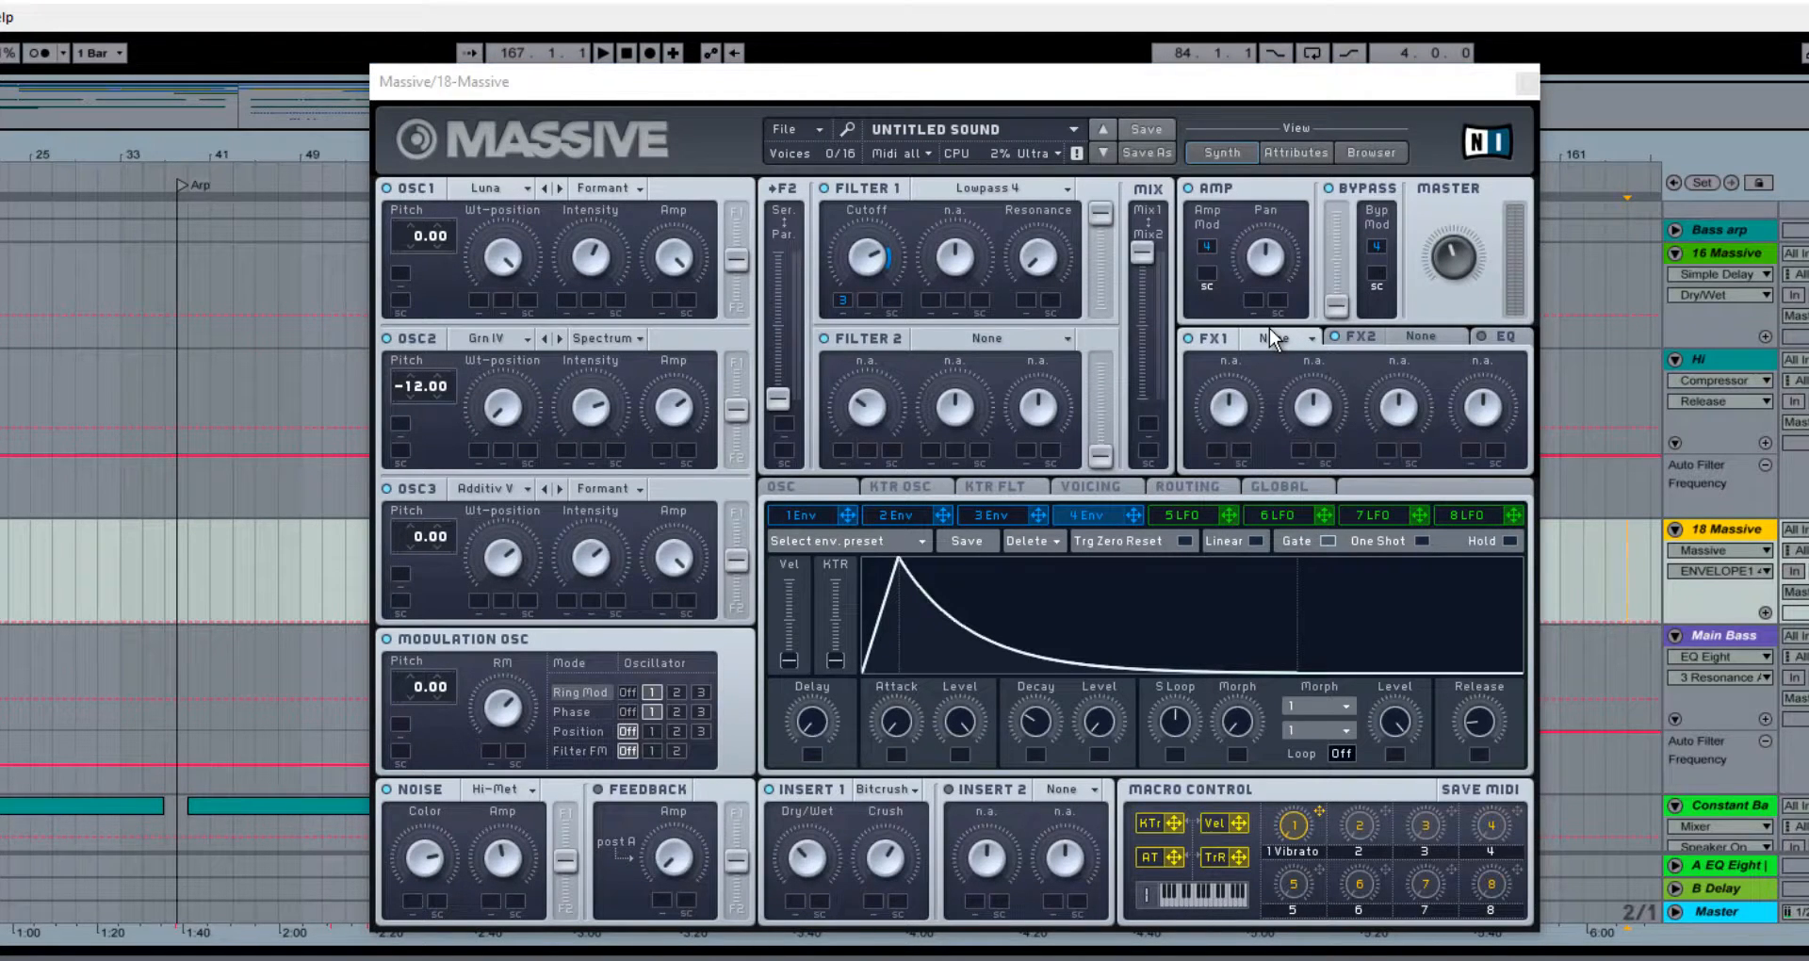
Load Classic Tube in FX1 with Dry/Wet slightly above halfway, and raise the Feedback amp to just below halfway
left_click(1295, 339)
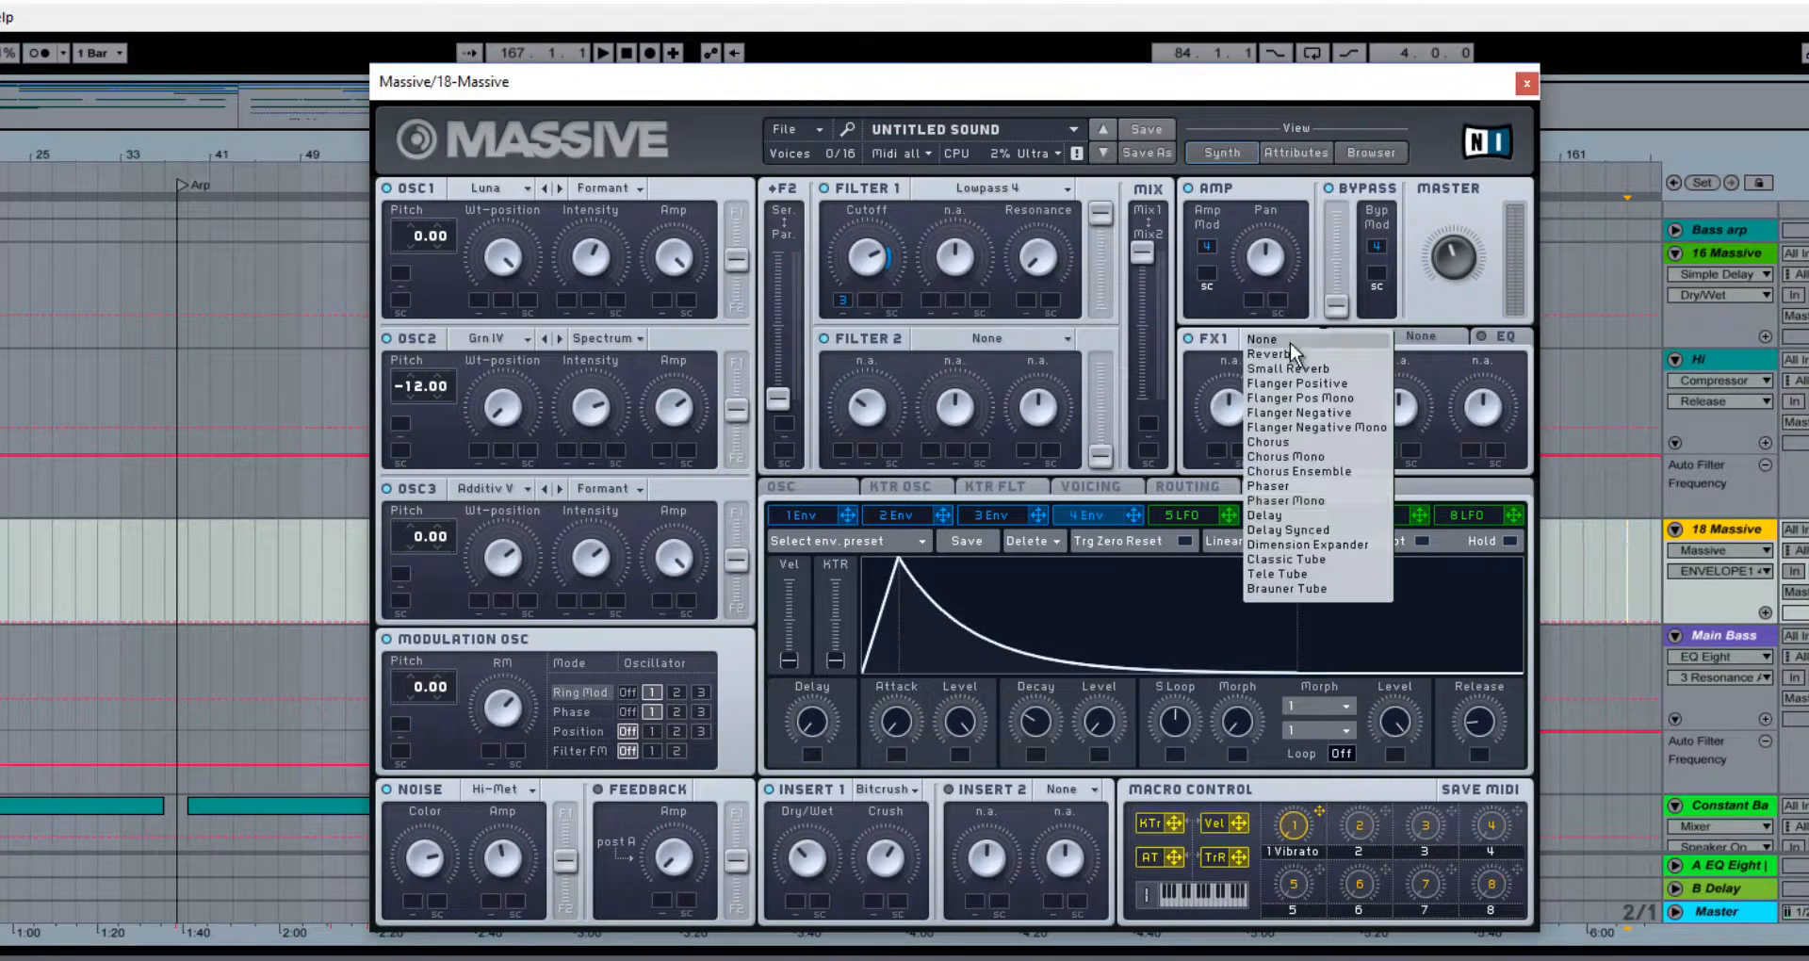
left_click(1309, 560)
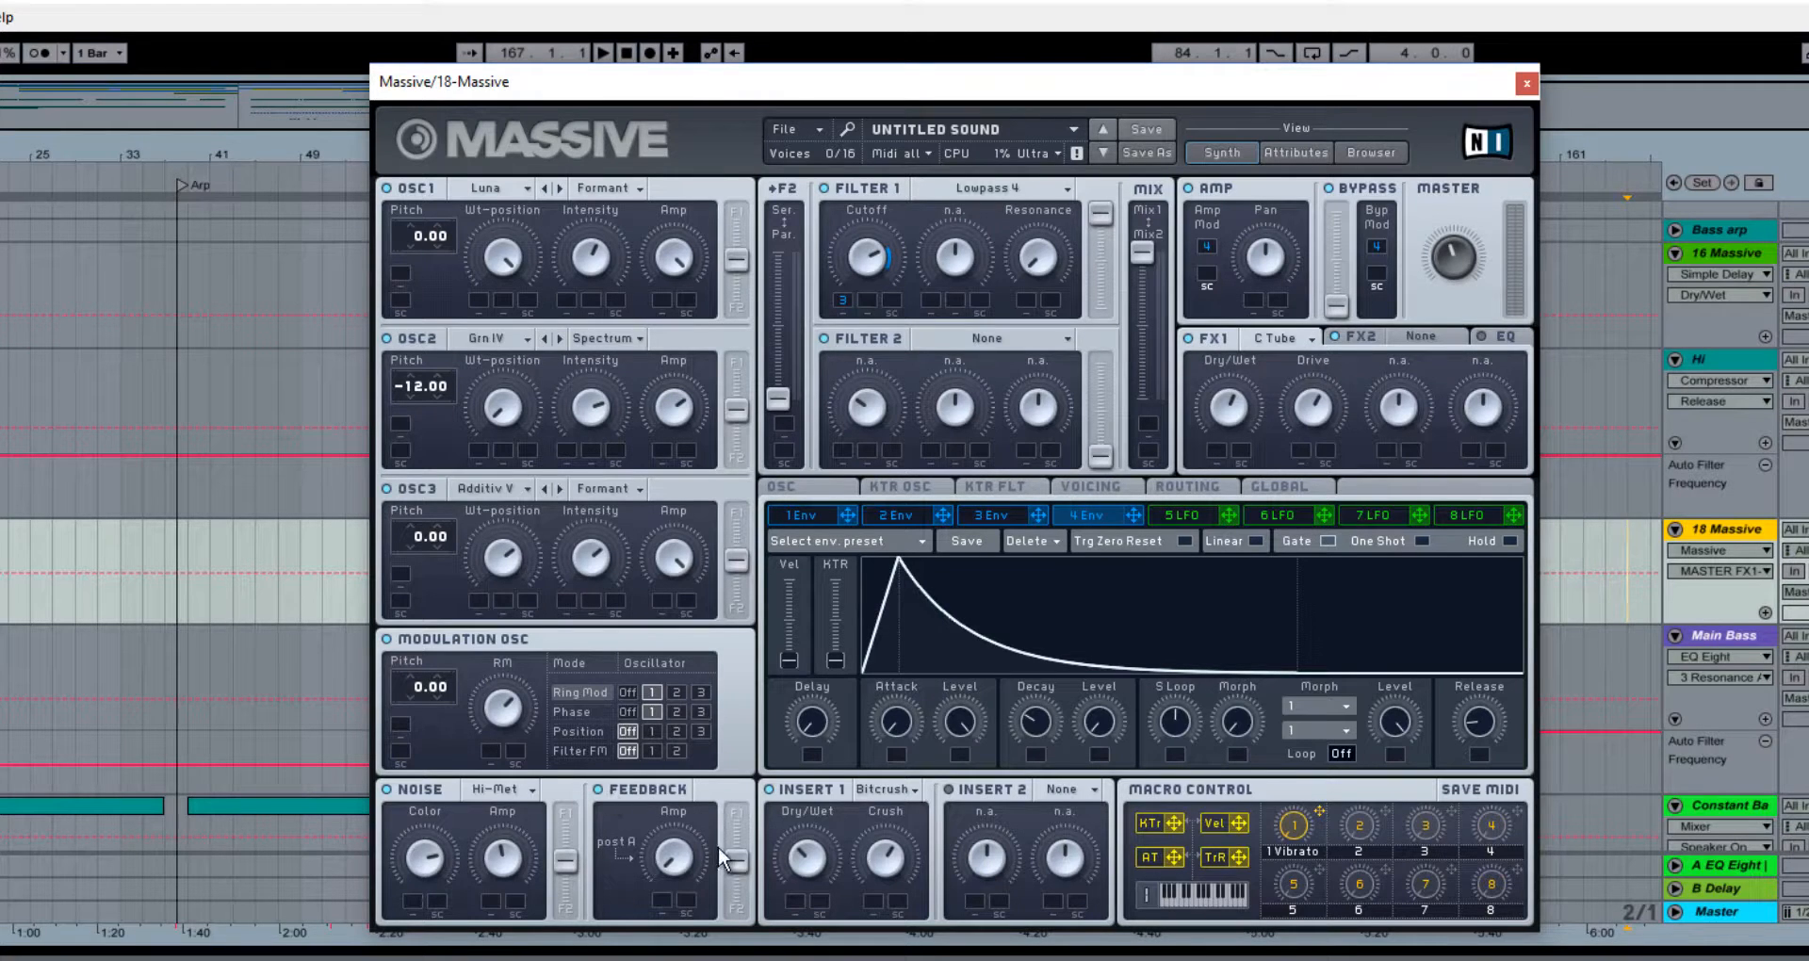
left_click(669, 863)
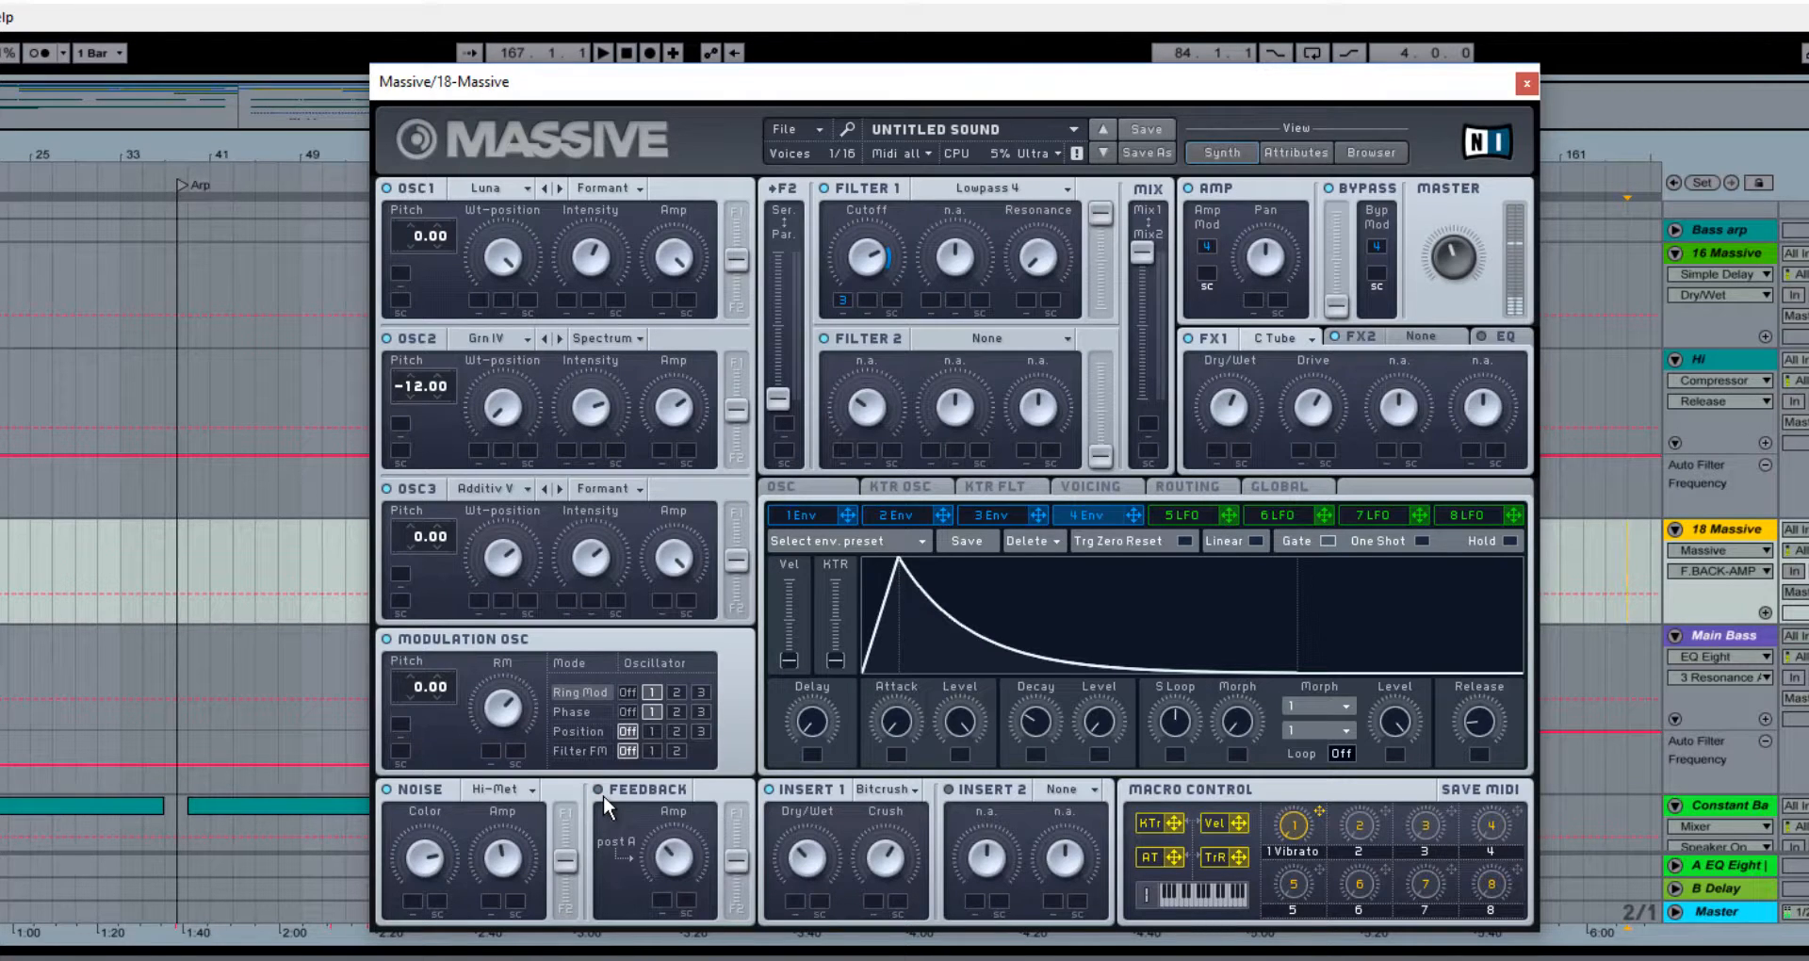
Load Dimension Expander in FX2 and lower its Dry/Wet and Size amounts
left_click(1426, 337)
left_click(1427, 338)
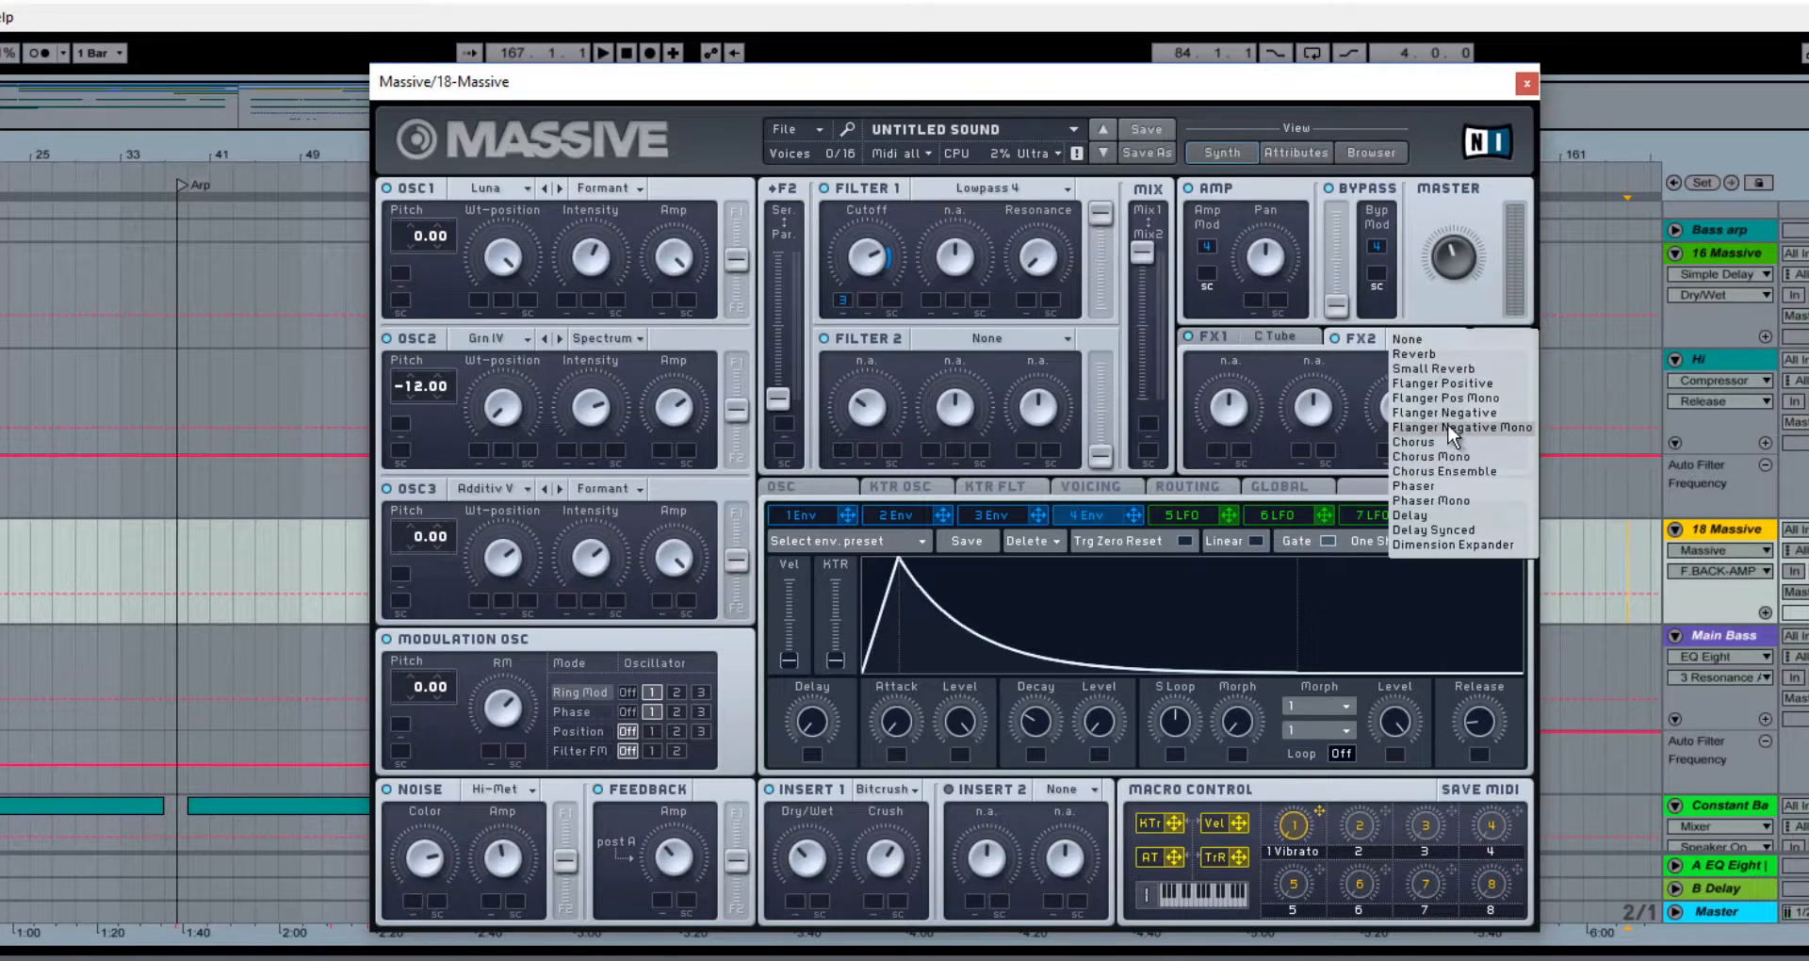
left_click(1484, 547)
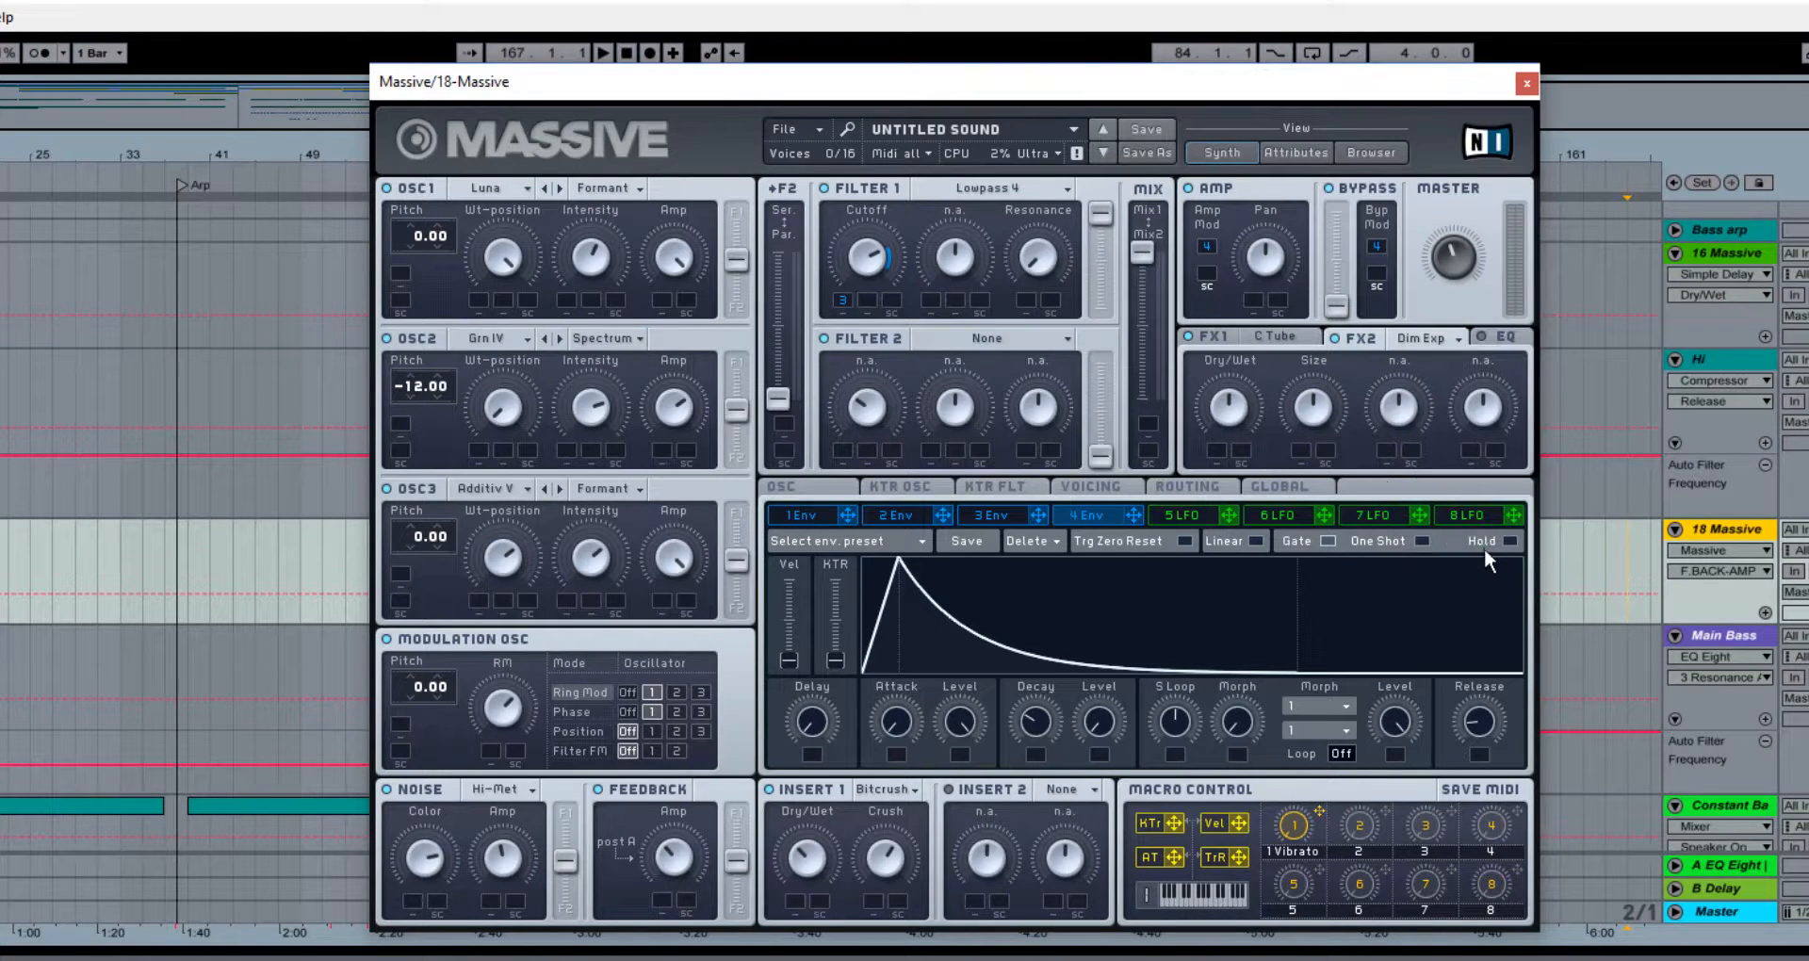
left_click_drag(1235, 393, 1227, 445)
left_click_drag(1313, 407, 1320, 446)
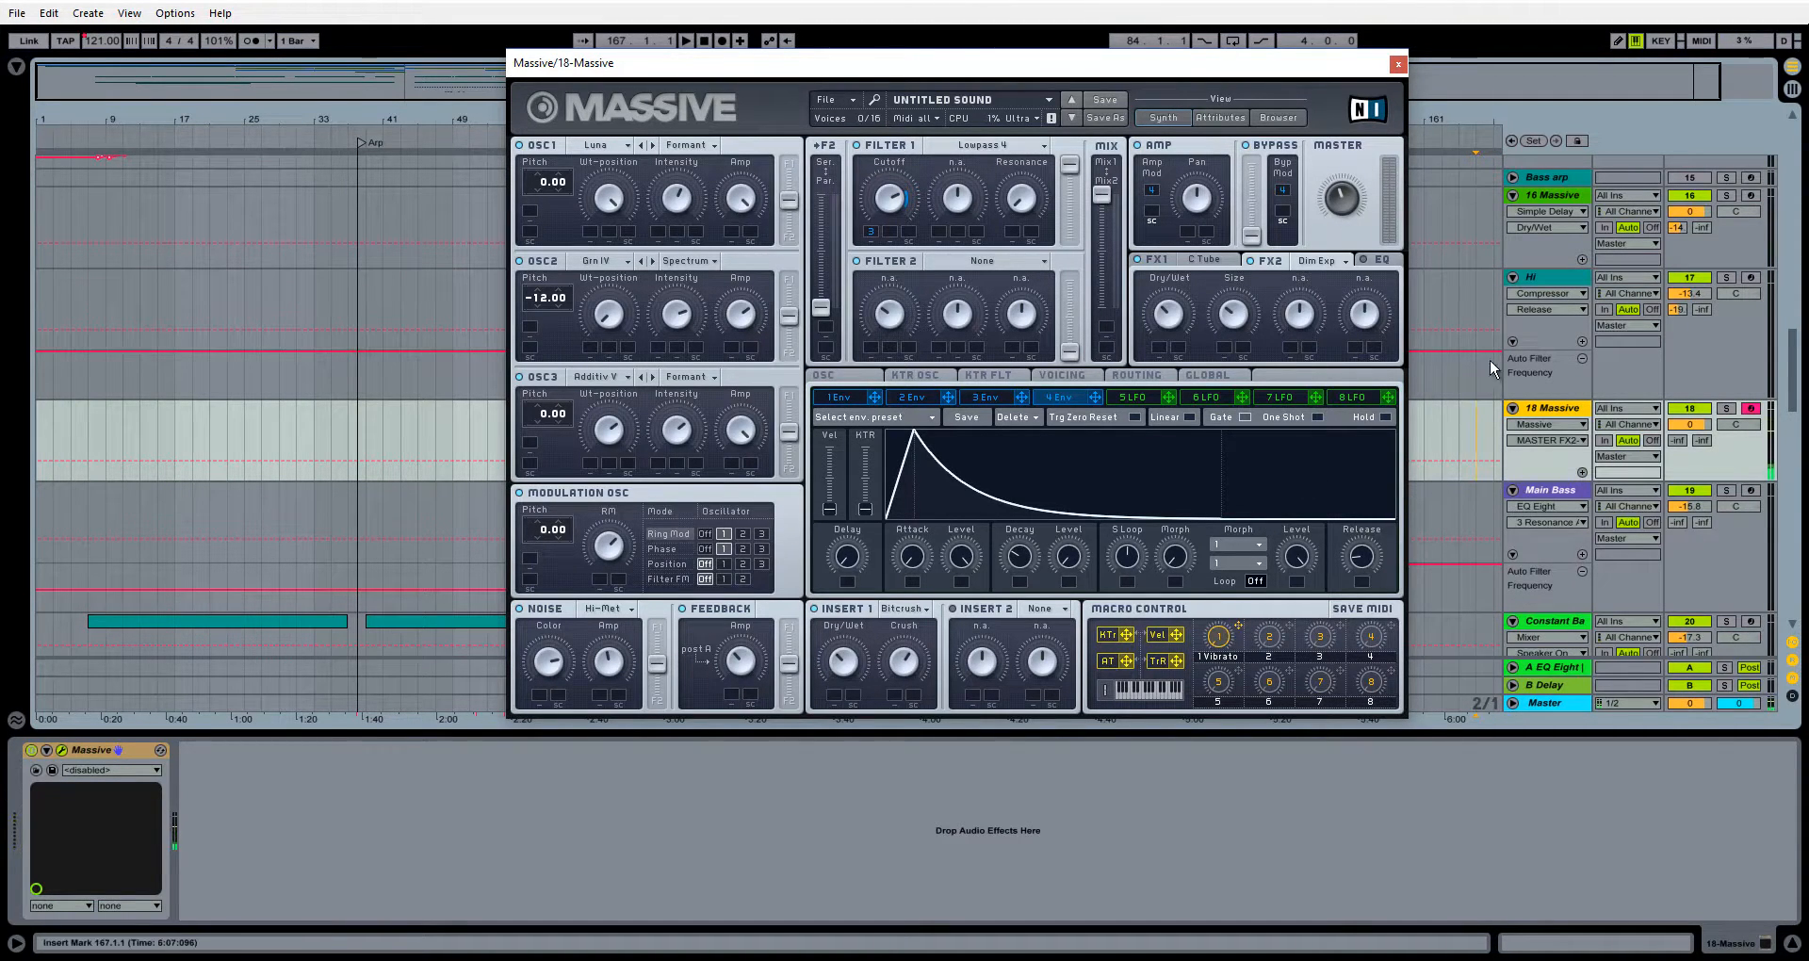
Arm and solo the Hi track and play the original sound from bar 84 with its Massive window moved aside
left_click(1569, 279)
left_click(1751, 278)
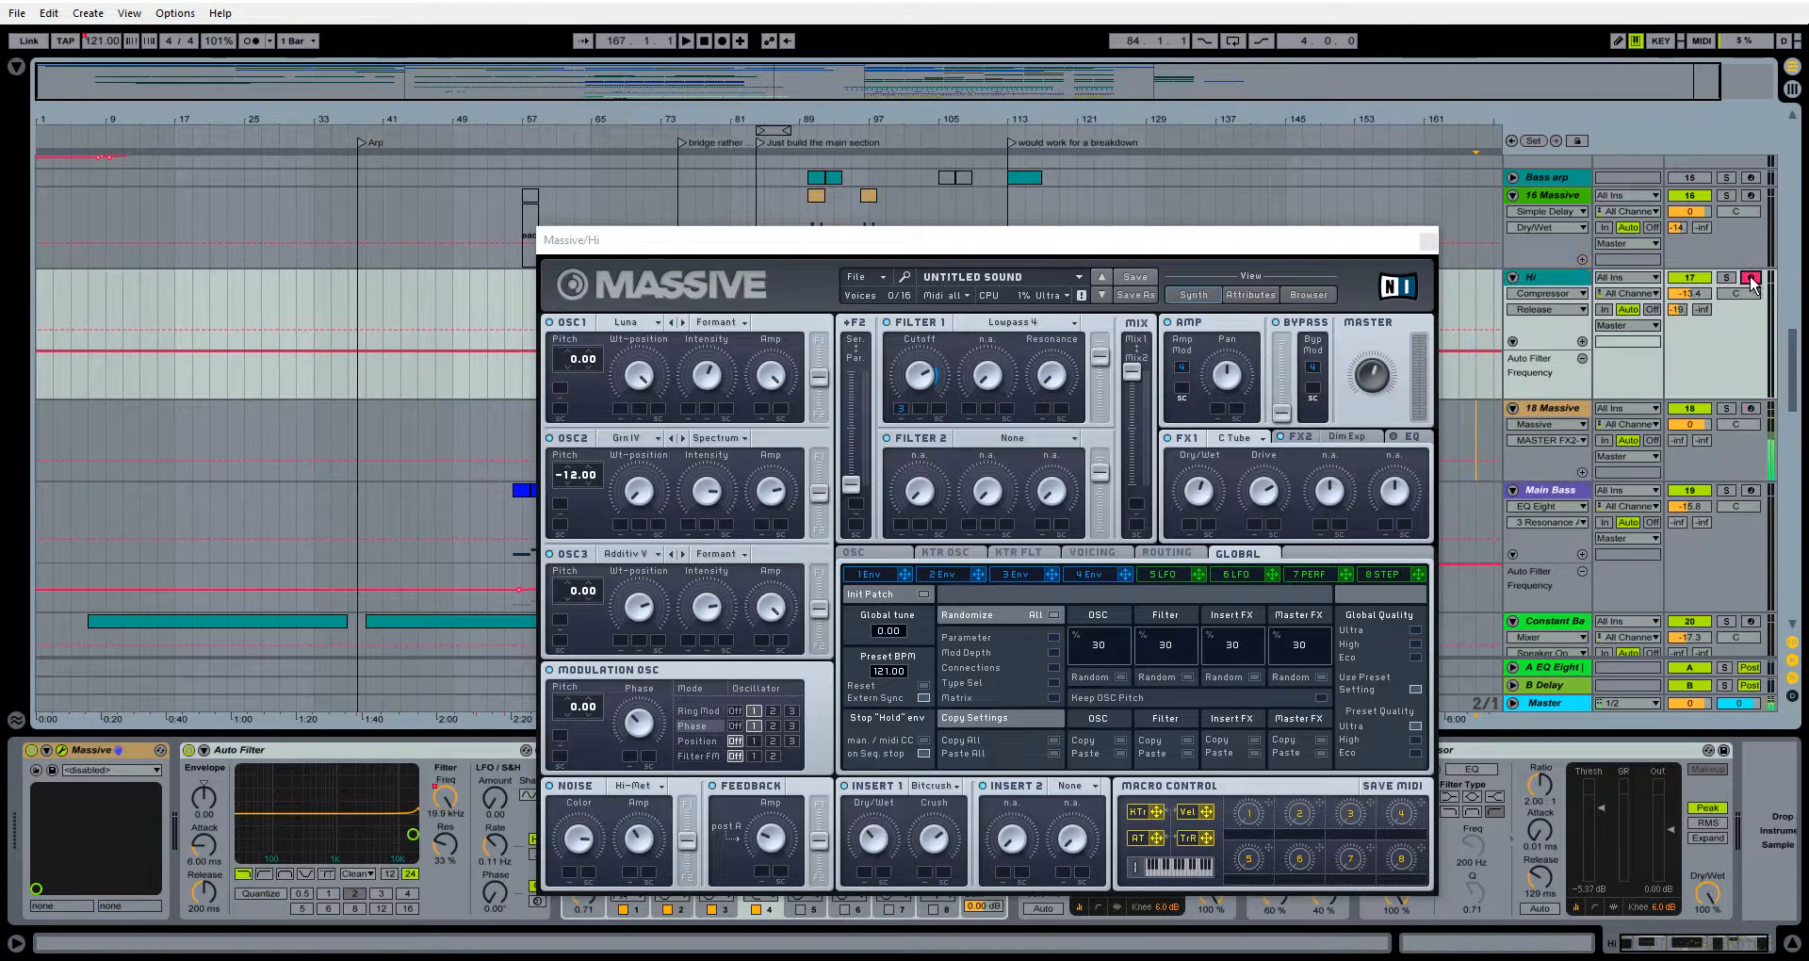
left_click_drag(1307, 262, 704, 406)
key("space")
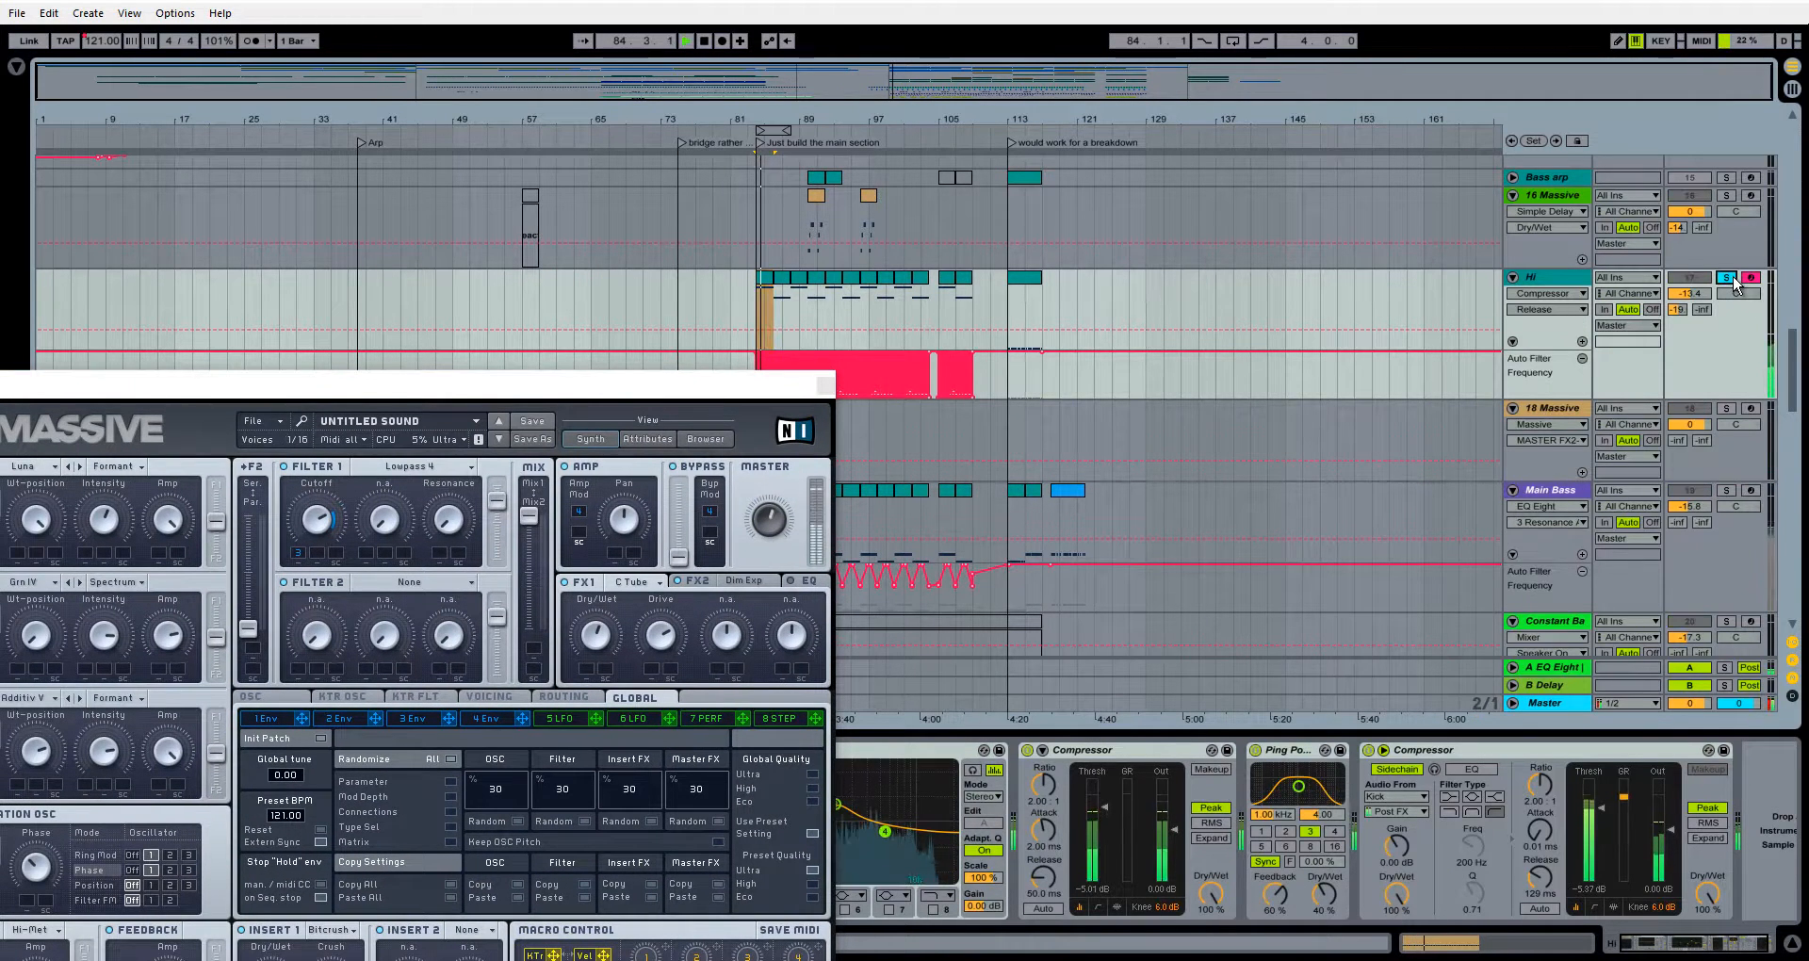
key("space")
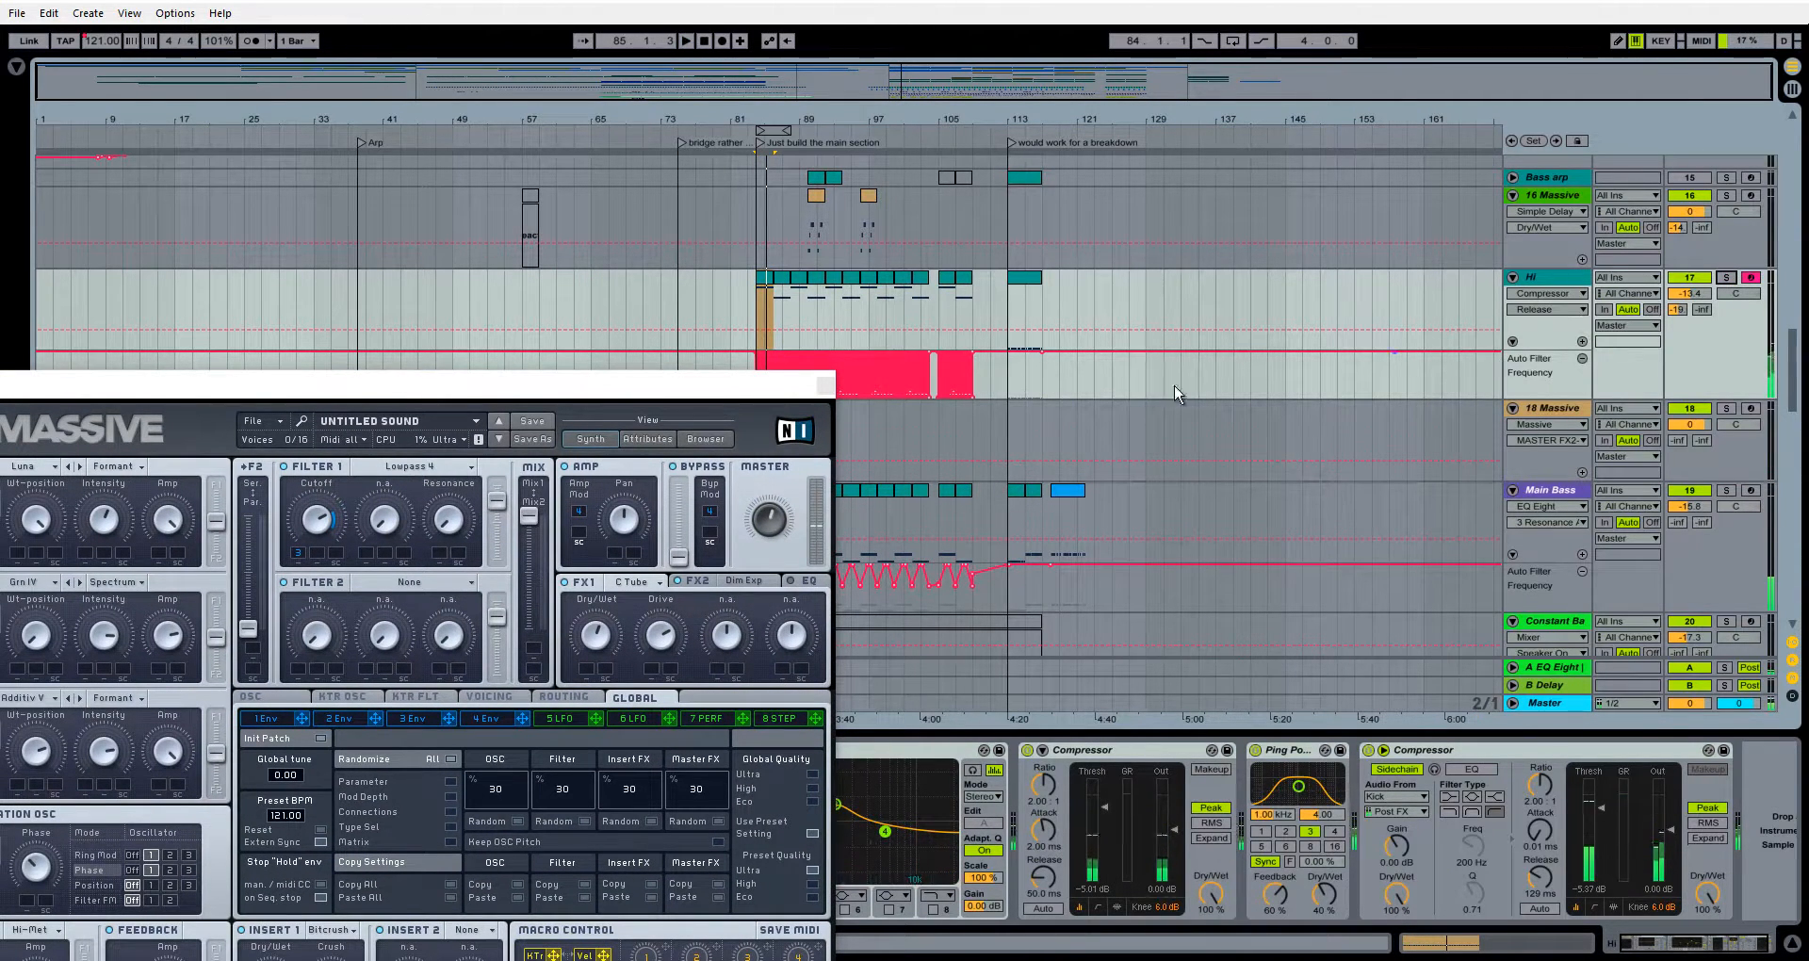
left_click_drag(684, 394, 1321, 78)
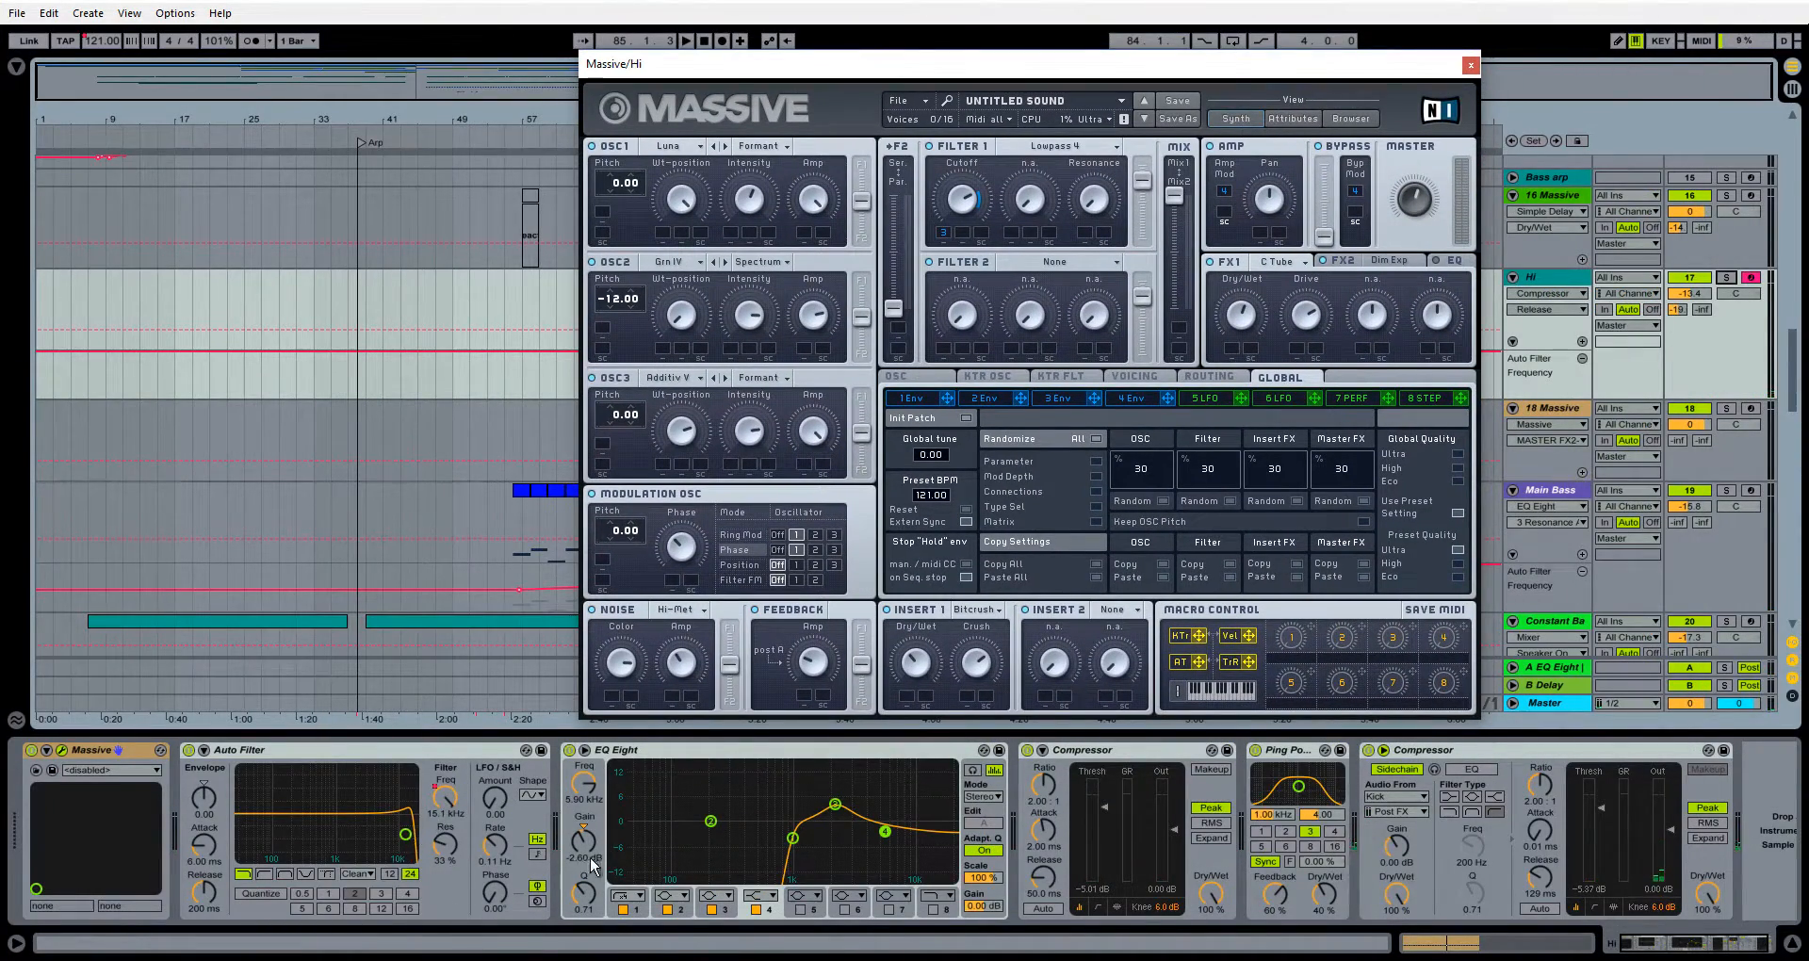
Close the Hi track's Massive window and examine the Auto Filter frequency automation around bar 84
left_click(392, 755)
left_click(1469, 65)
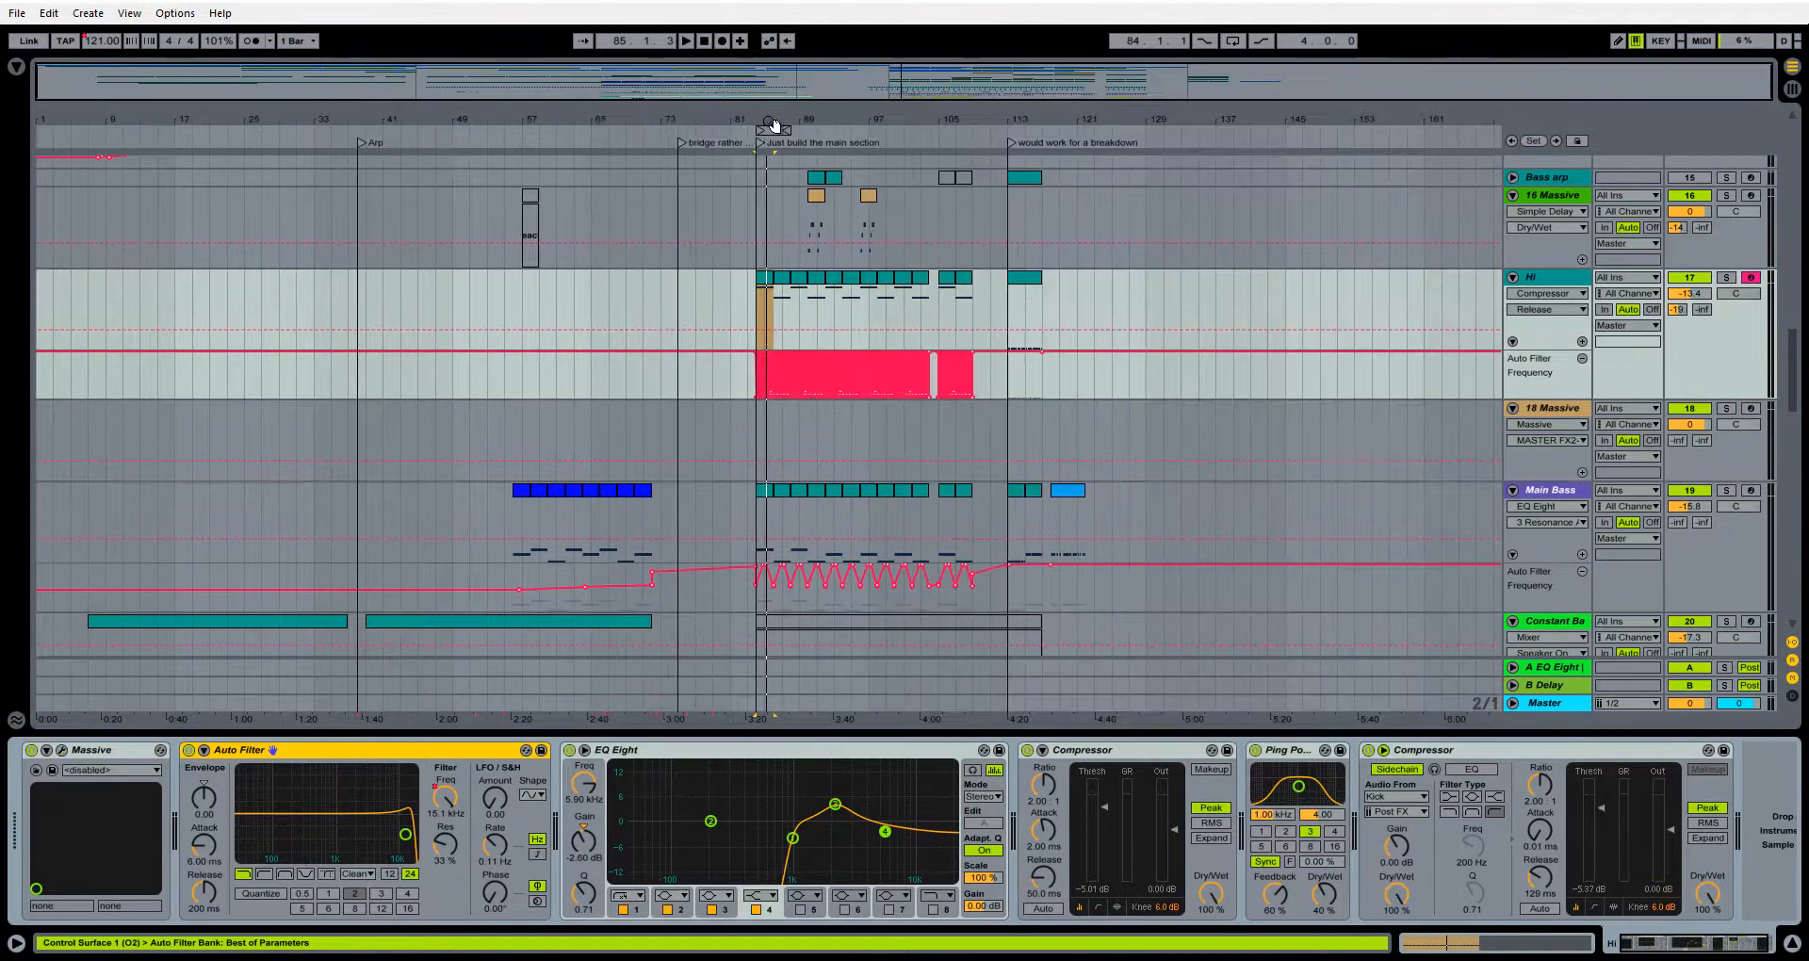
left_click_drag(772, 124, 774, 125)
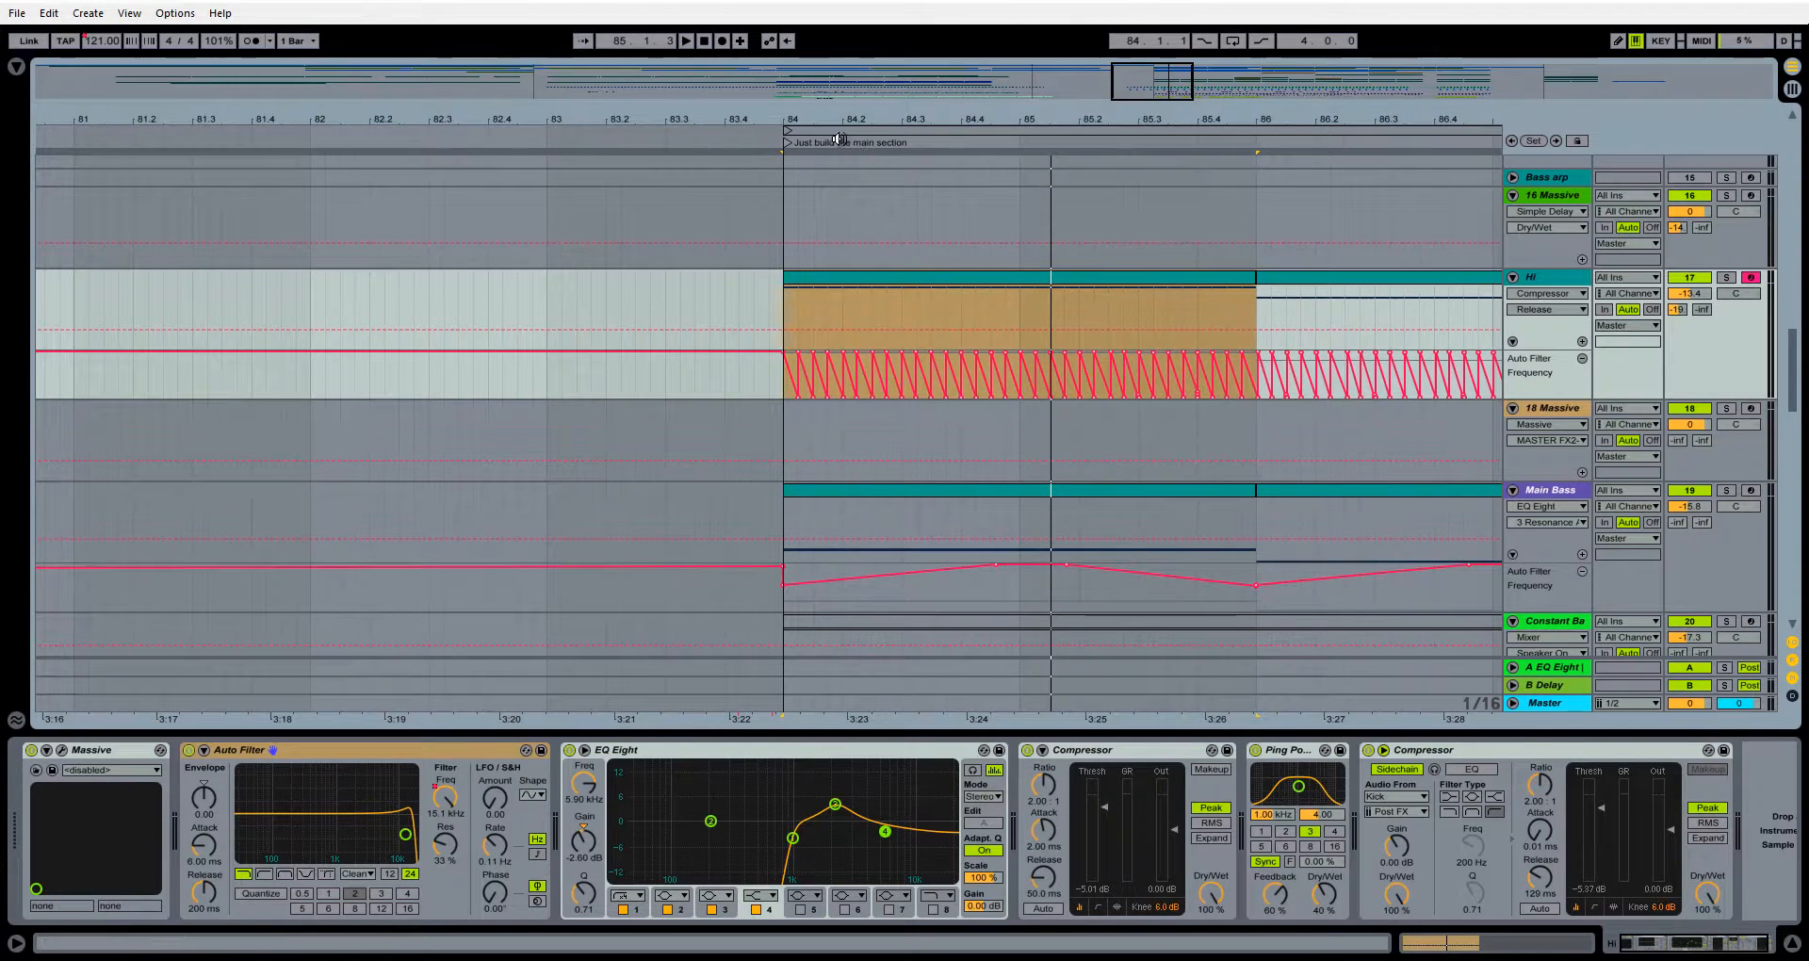
Solo the Hi track and play its first clip from bar 84 with the Auto Filter active
left_click(1726, 279)
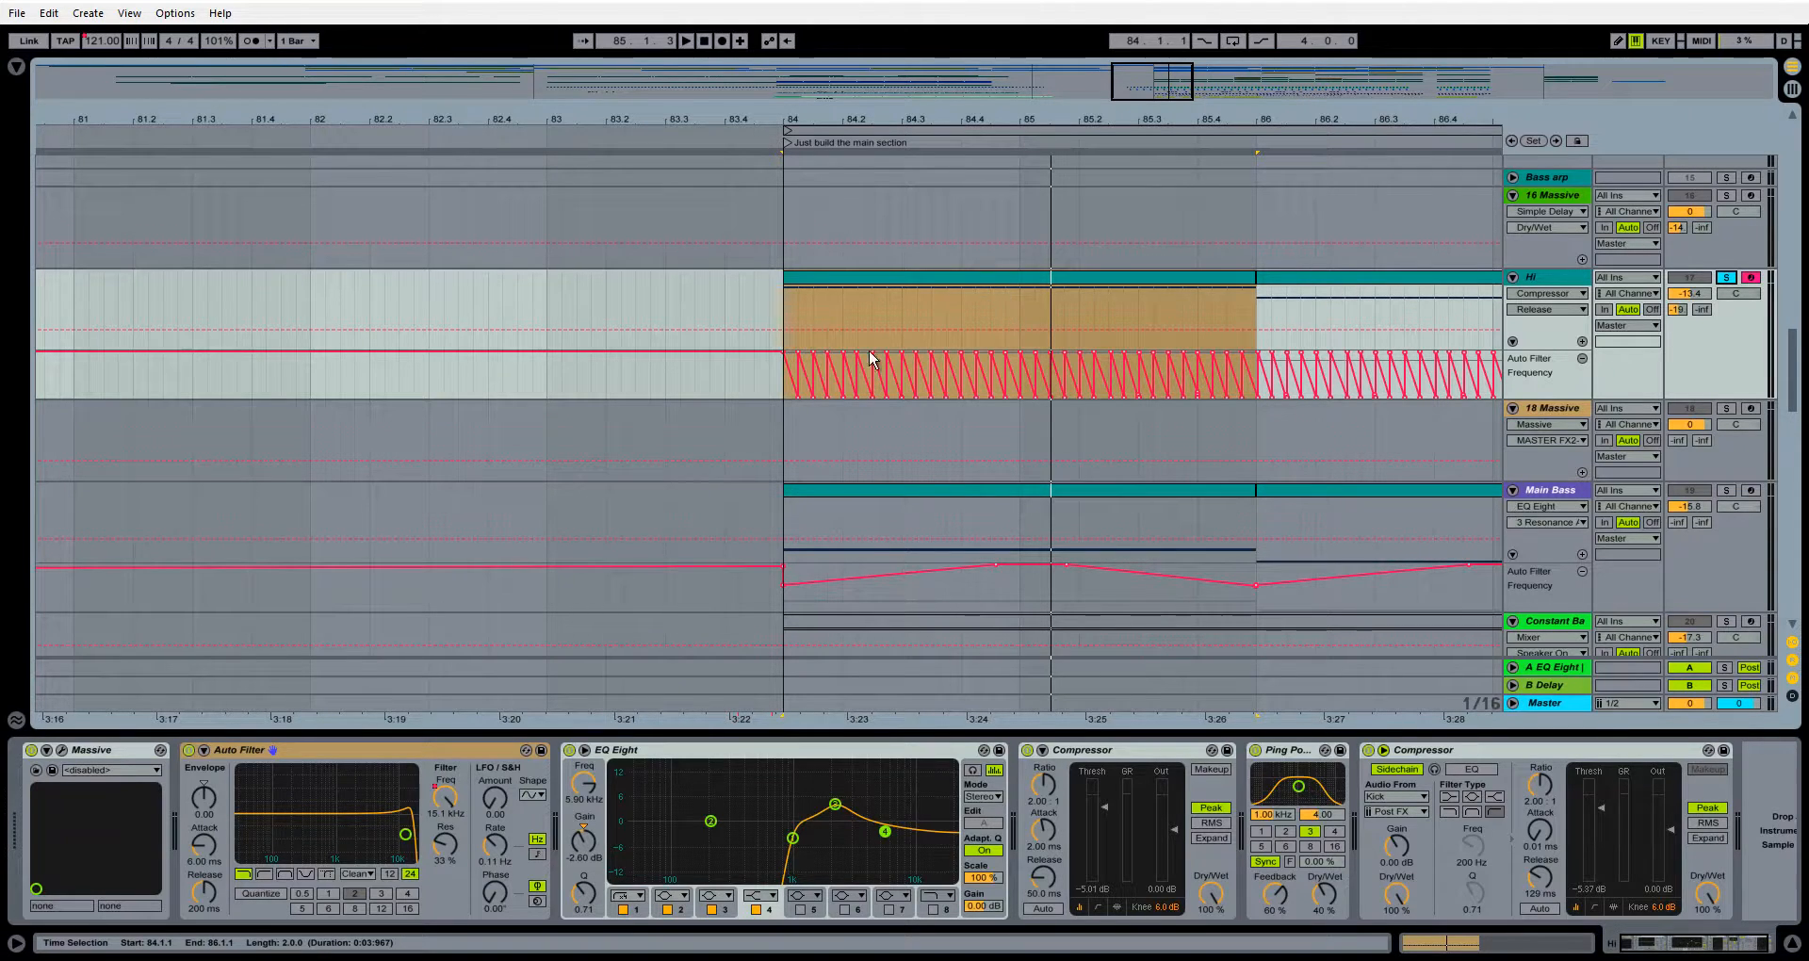
left_click(827, 294)
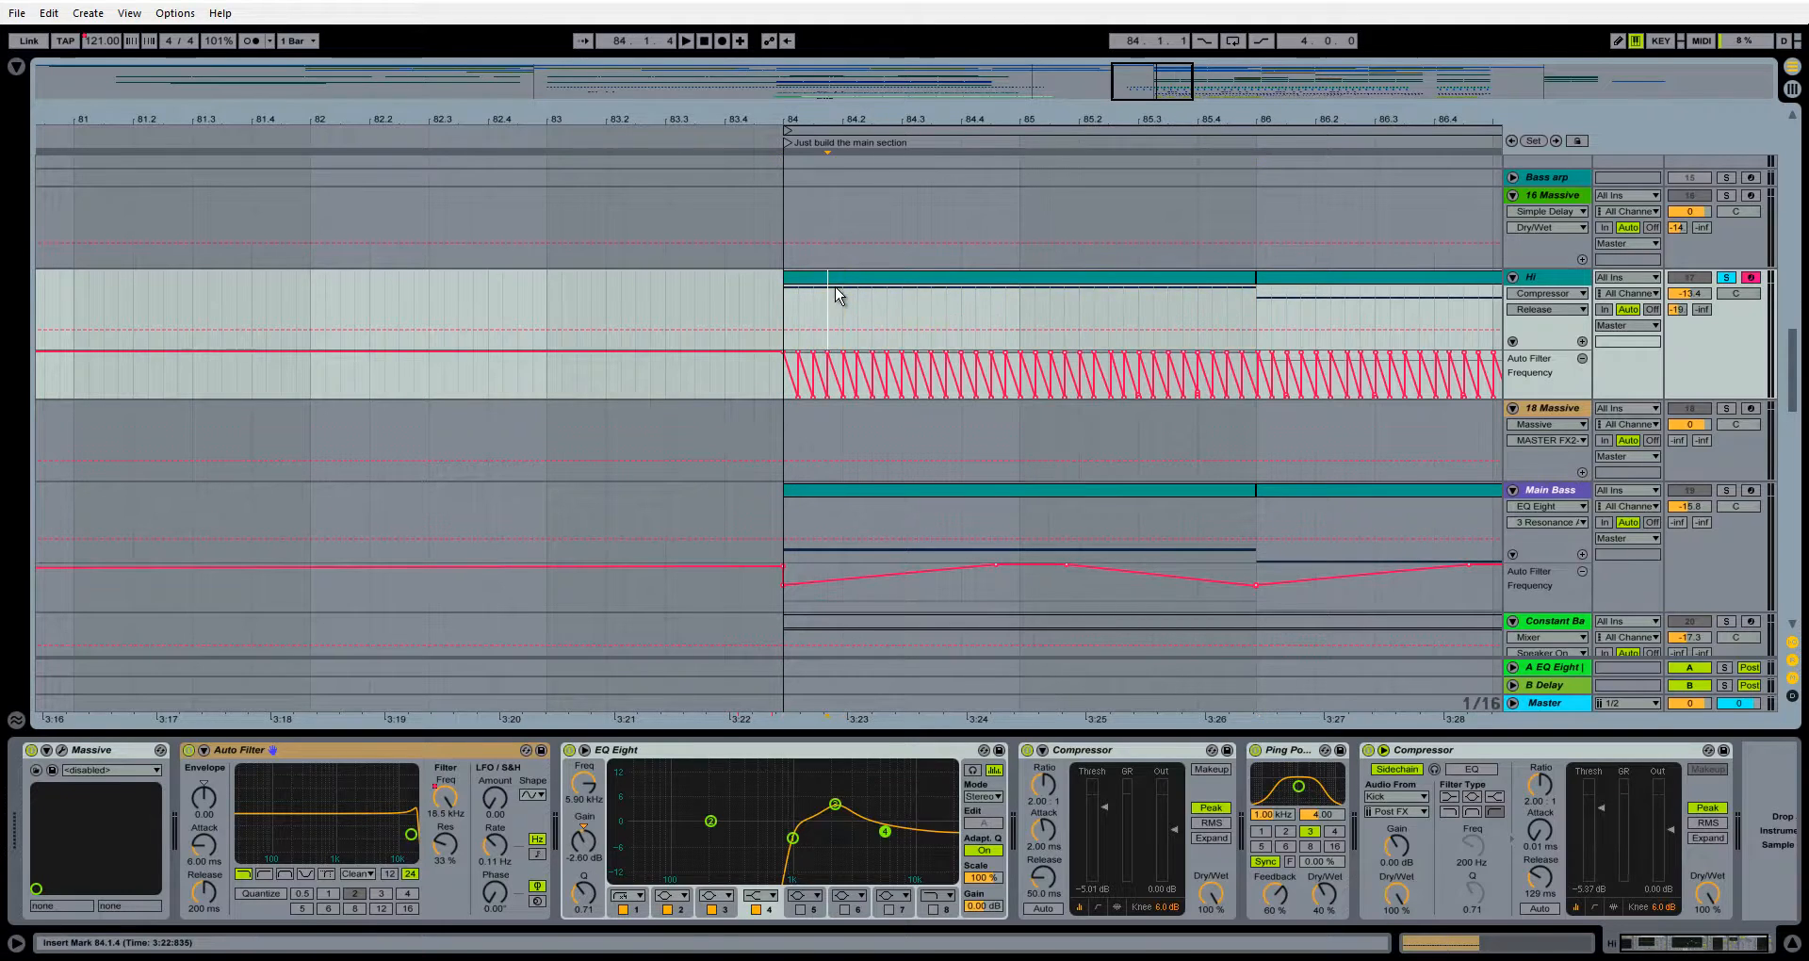
double_click(821, 292)
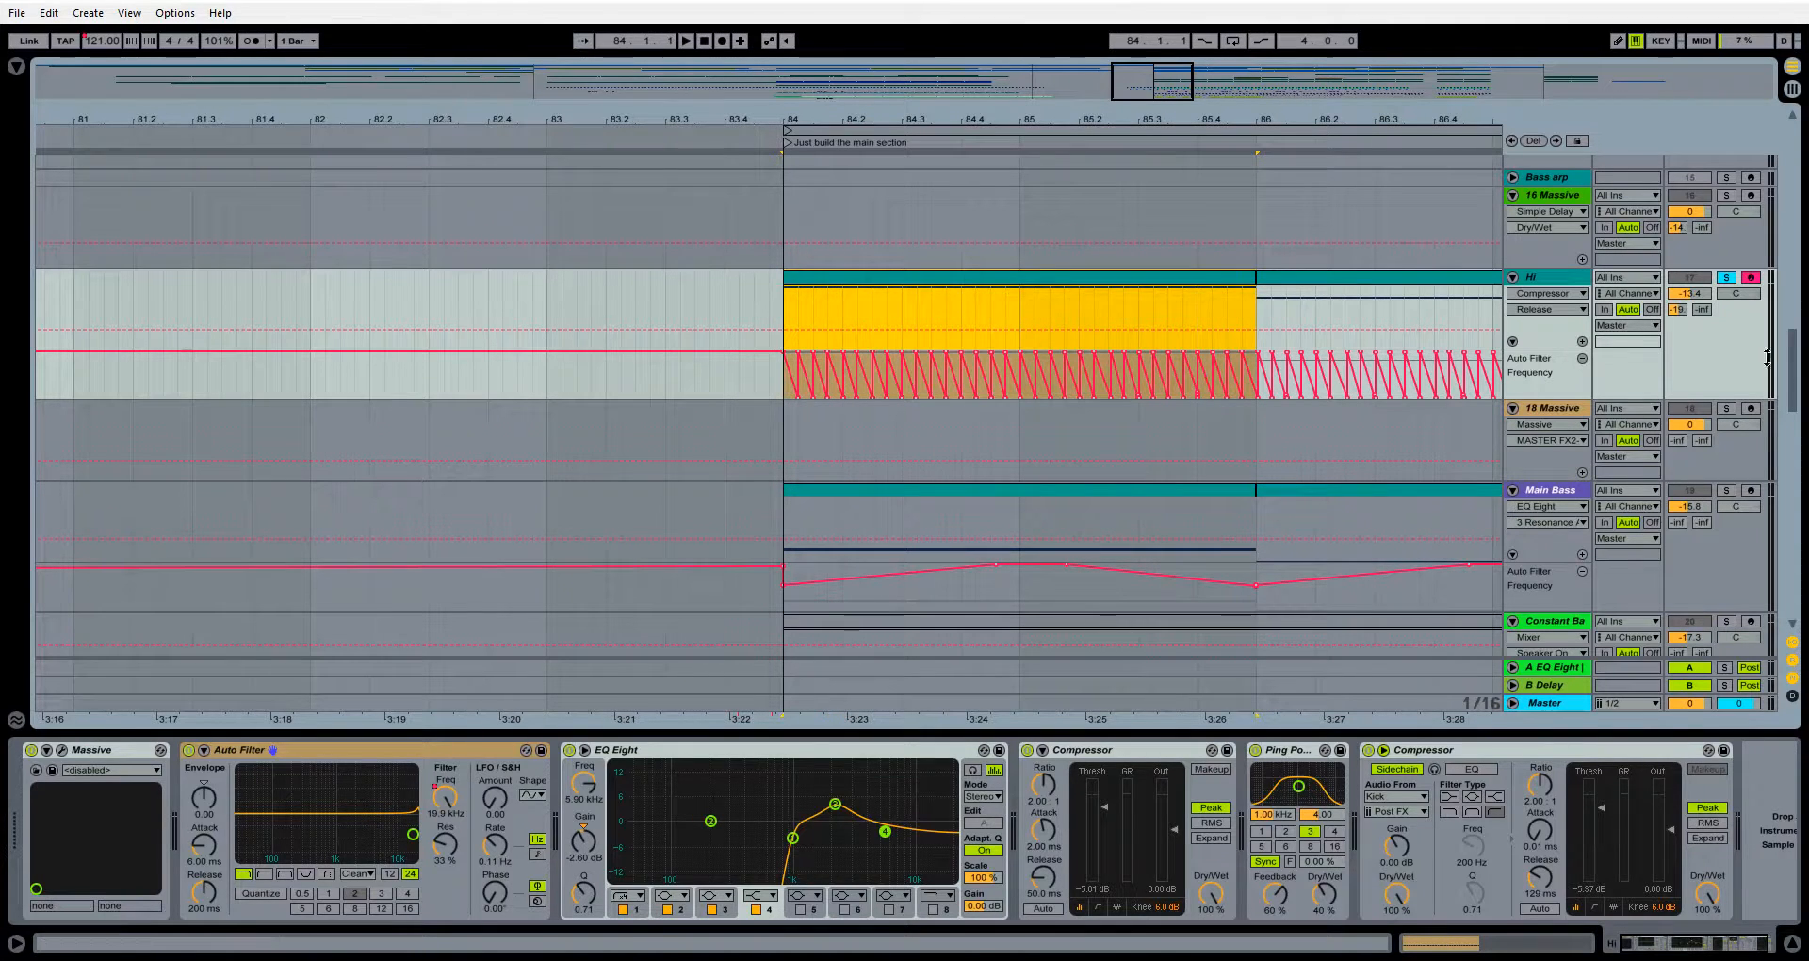
key("space")
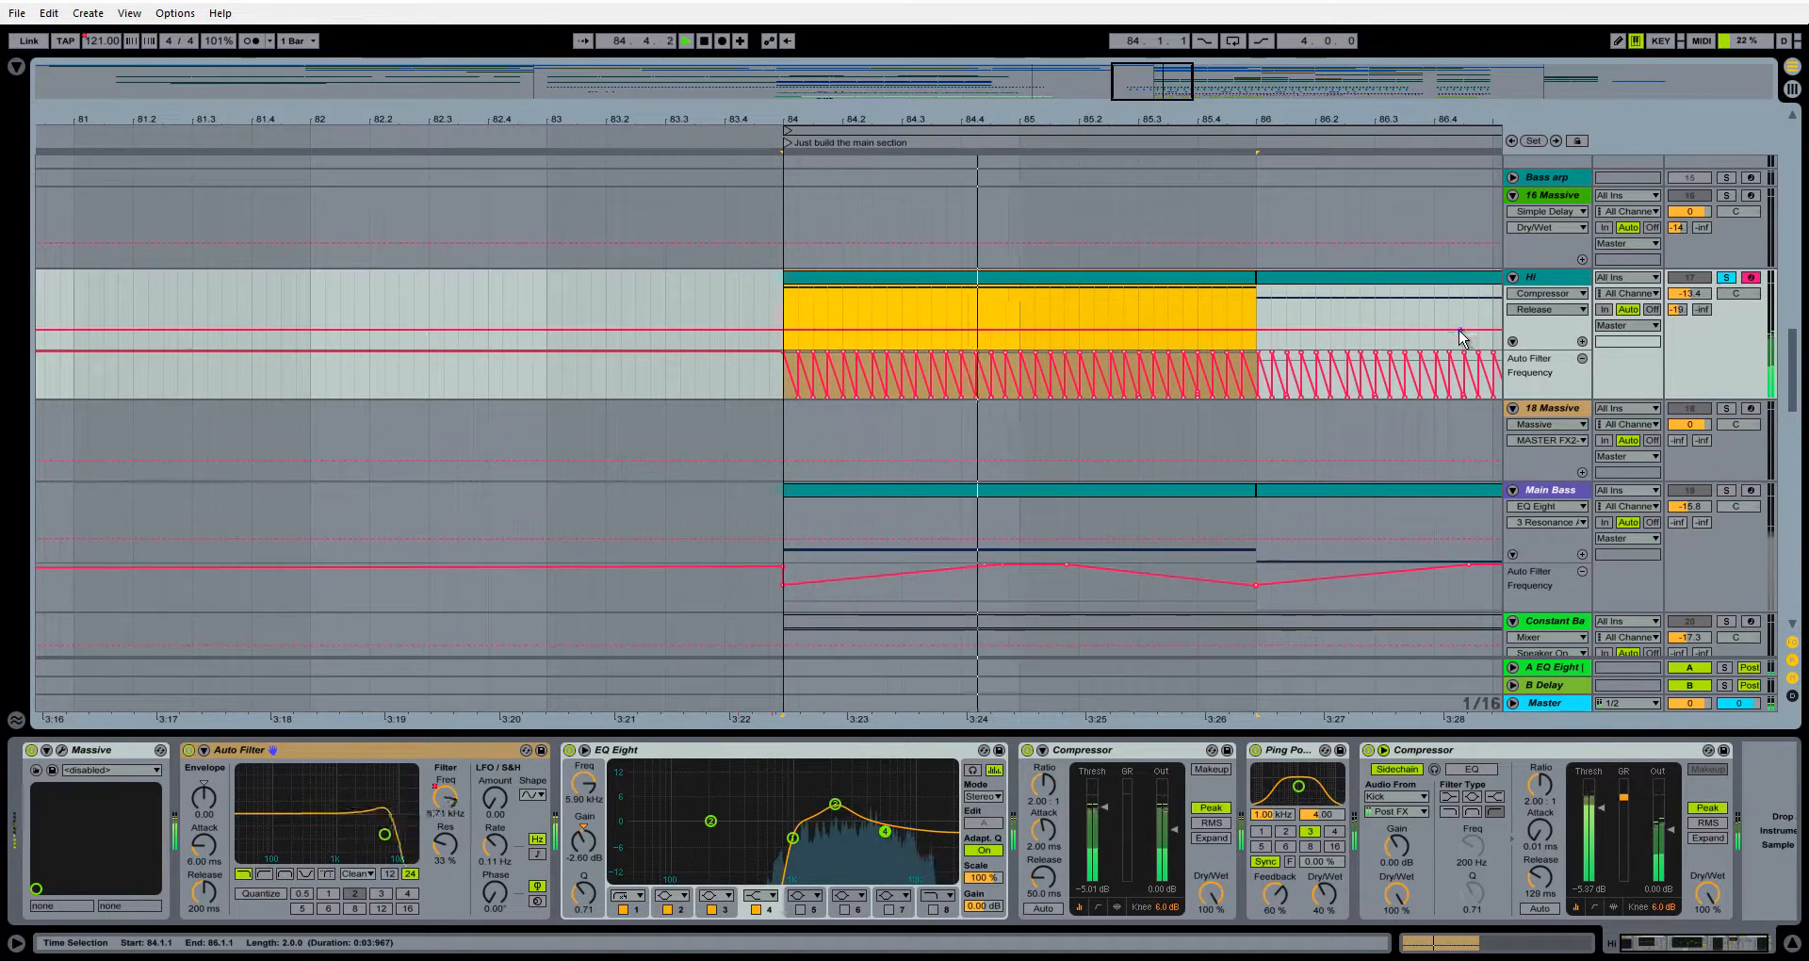
Play the Hi clip with the Auto Filter bypassed for comparison and re-enable the filter
left_click(189, 750)
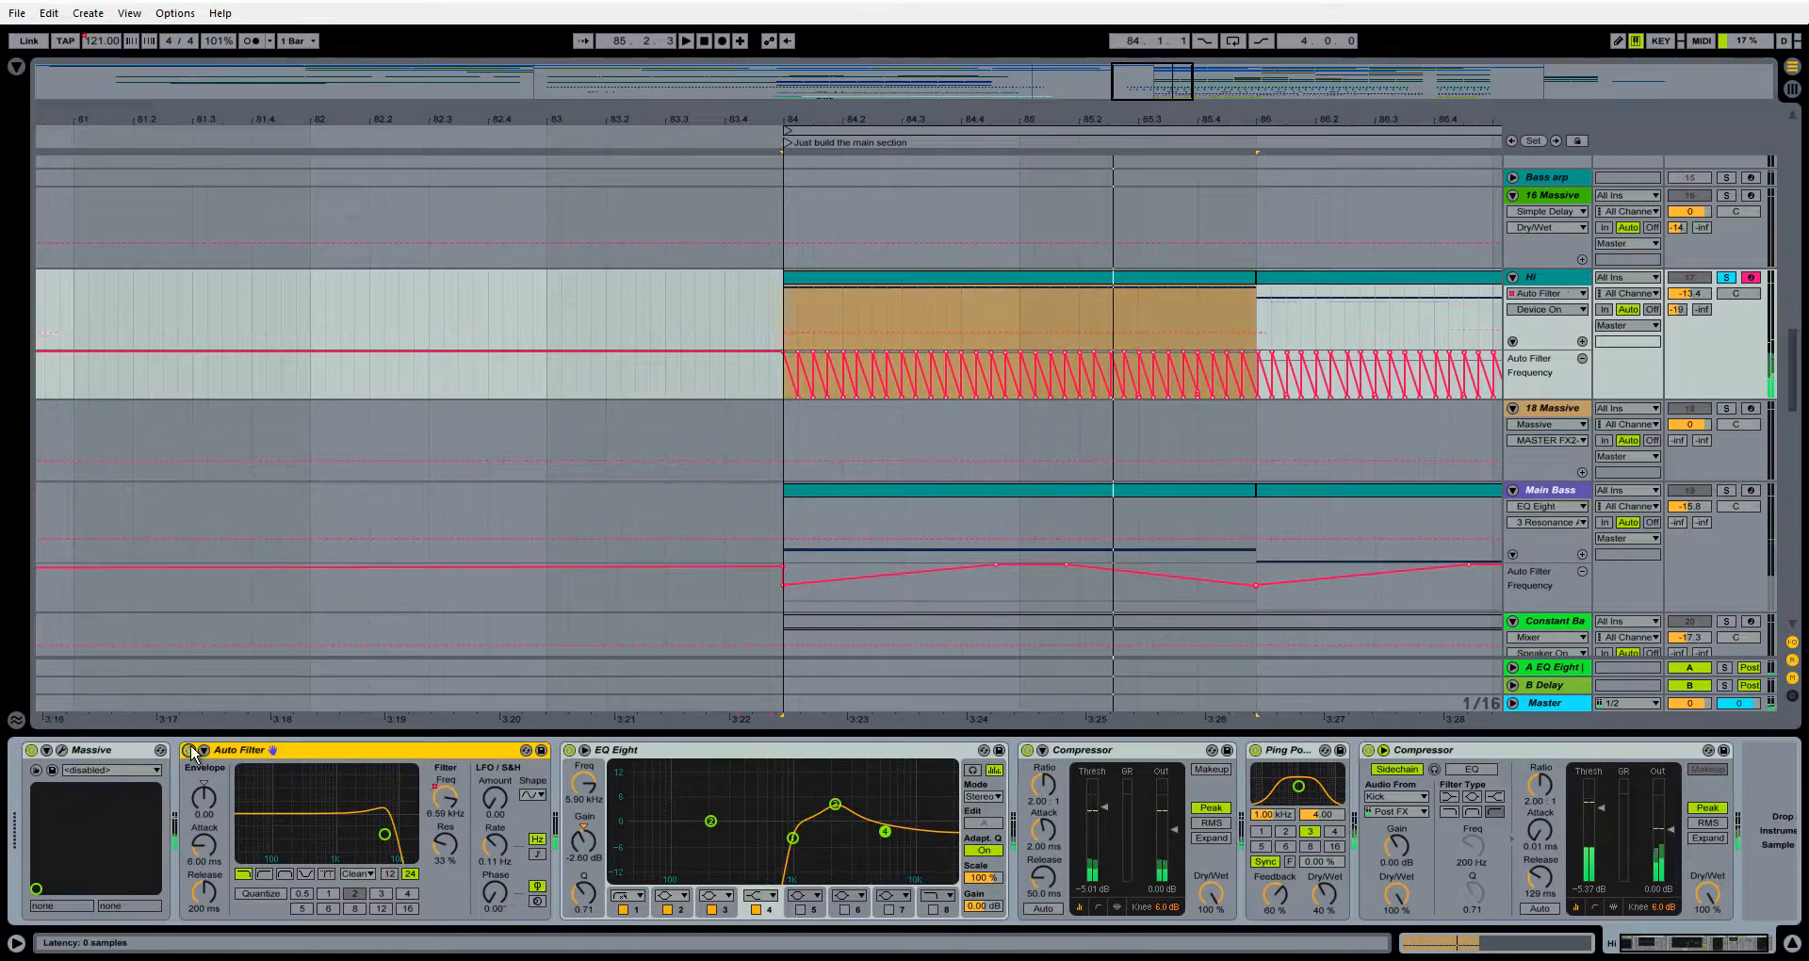
key("space")
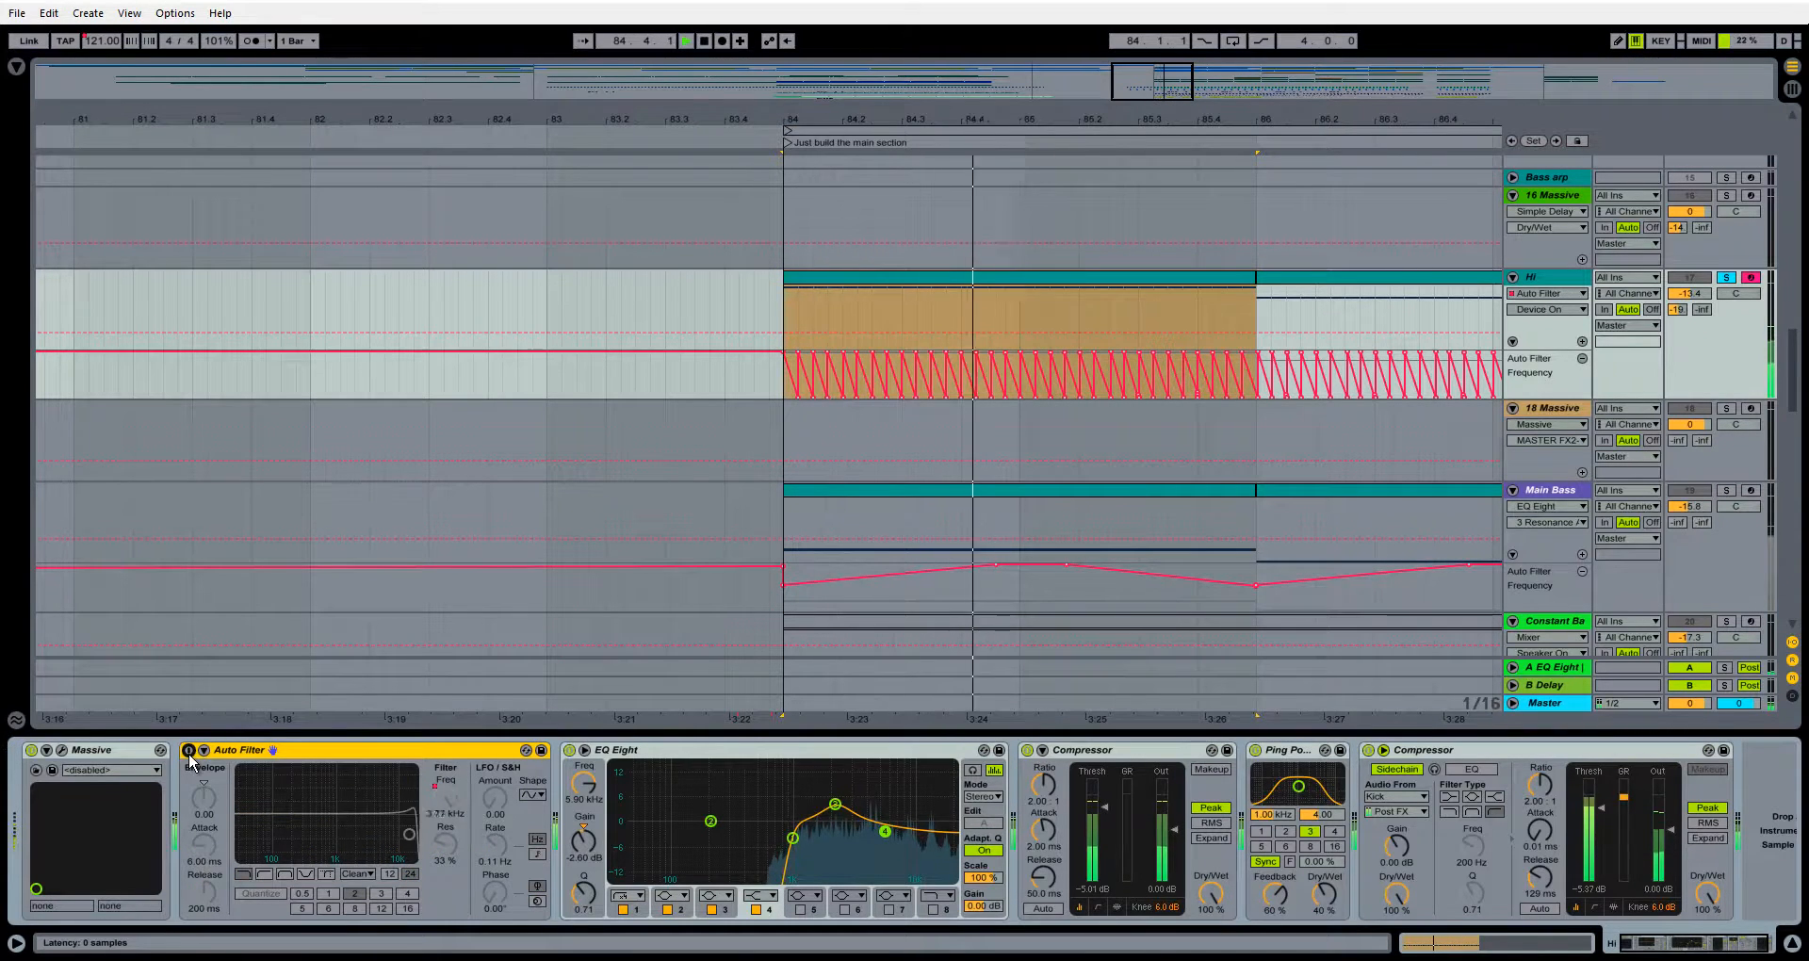
left_click(189, 750)
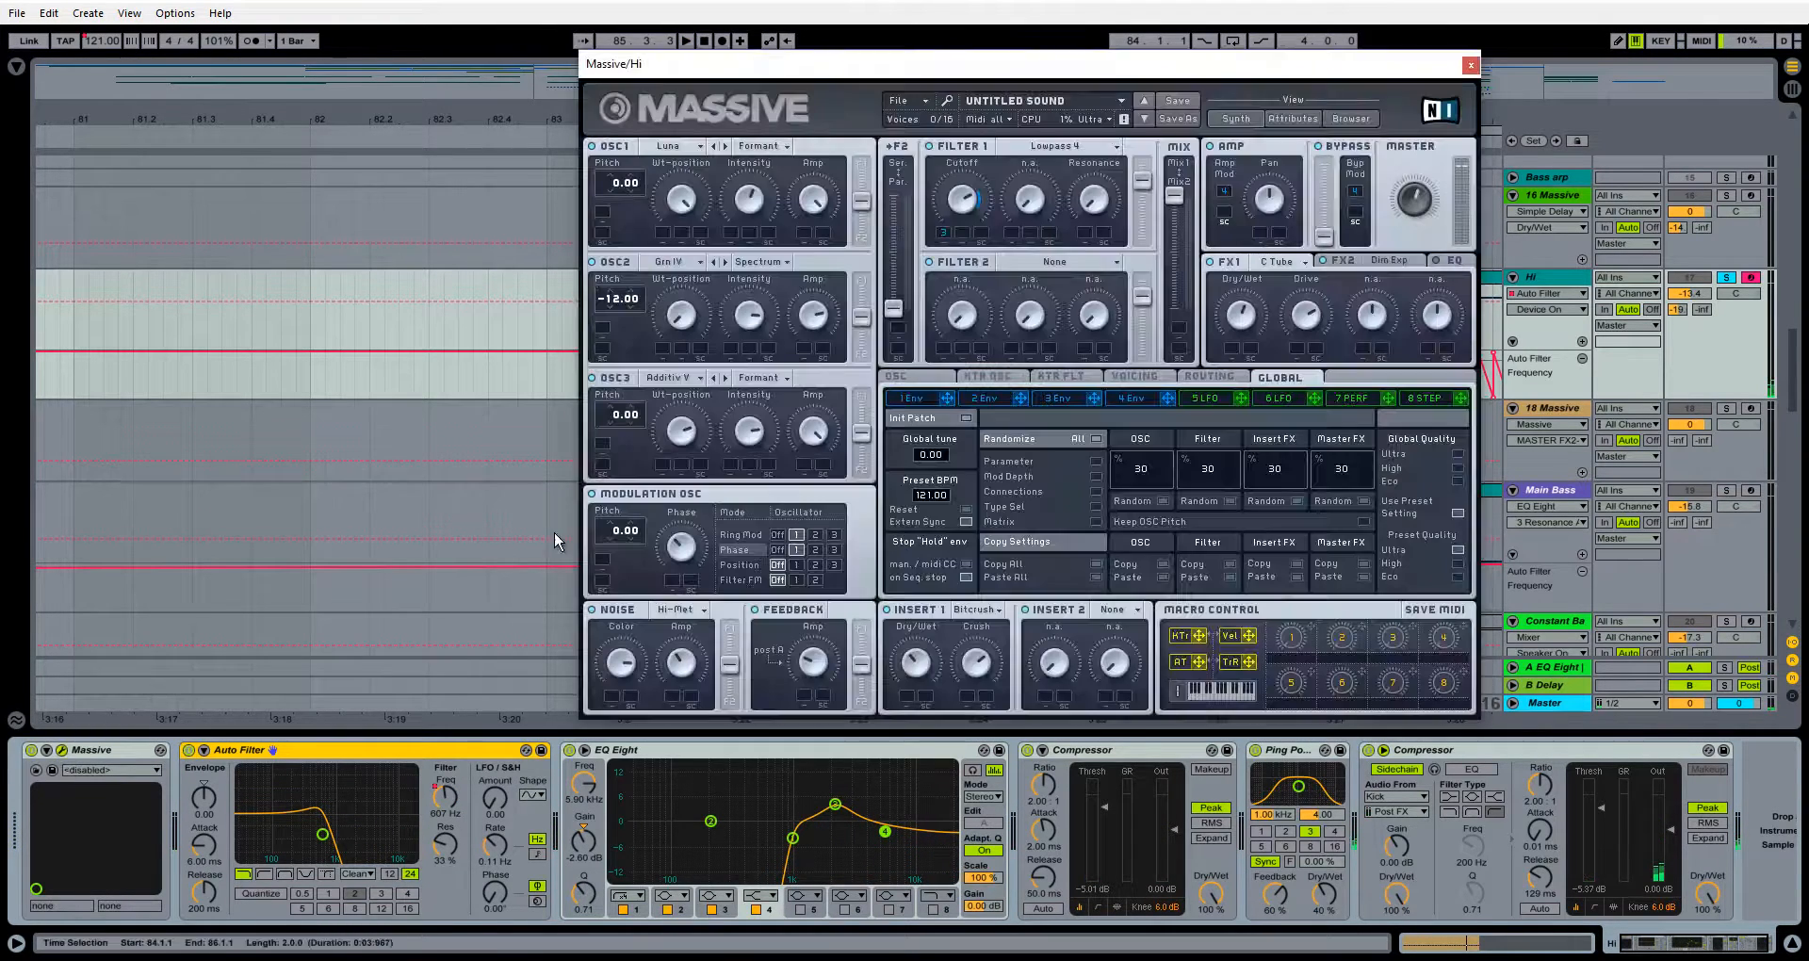
Review the Hi track's Massive filter settings, its filter automation and the EQ Eight low-cut curve
left_click(61, 750)
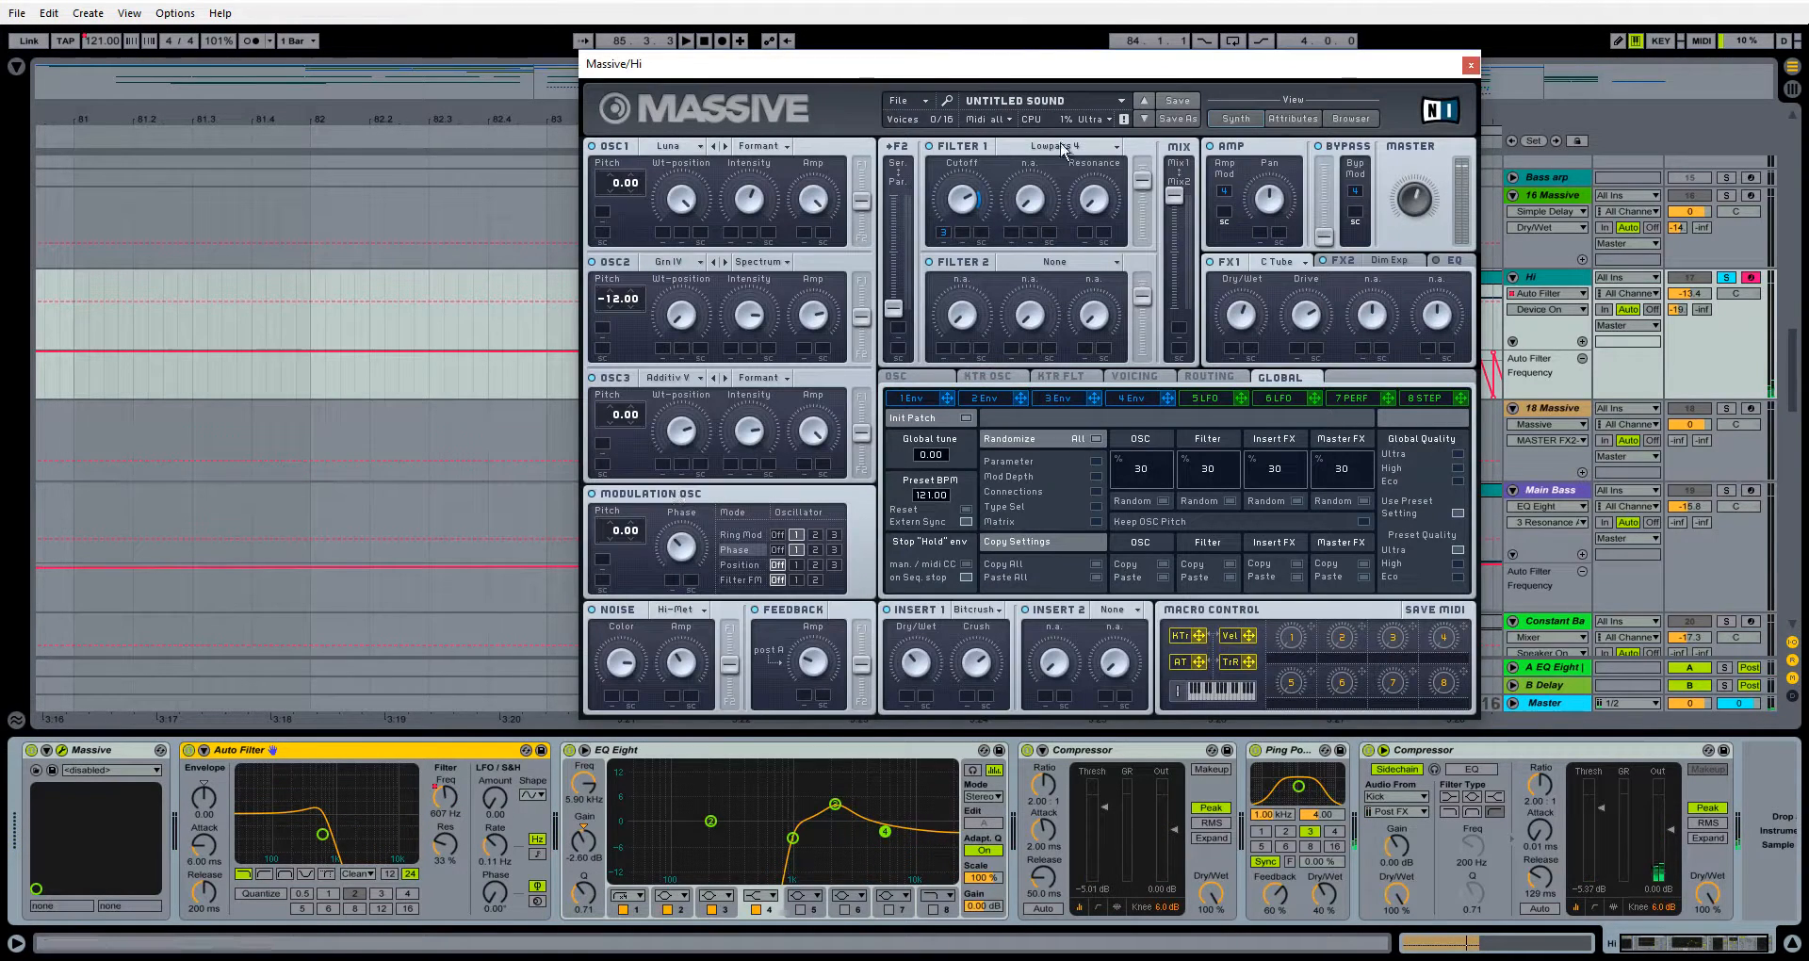
left_click(1469, 65)
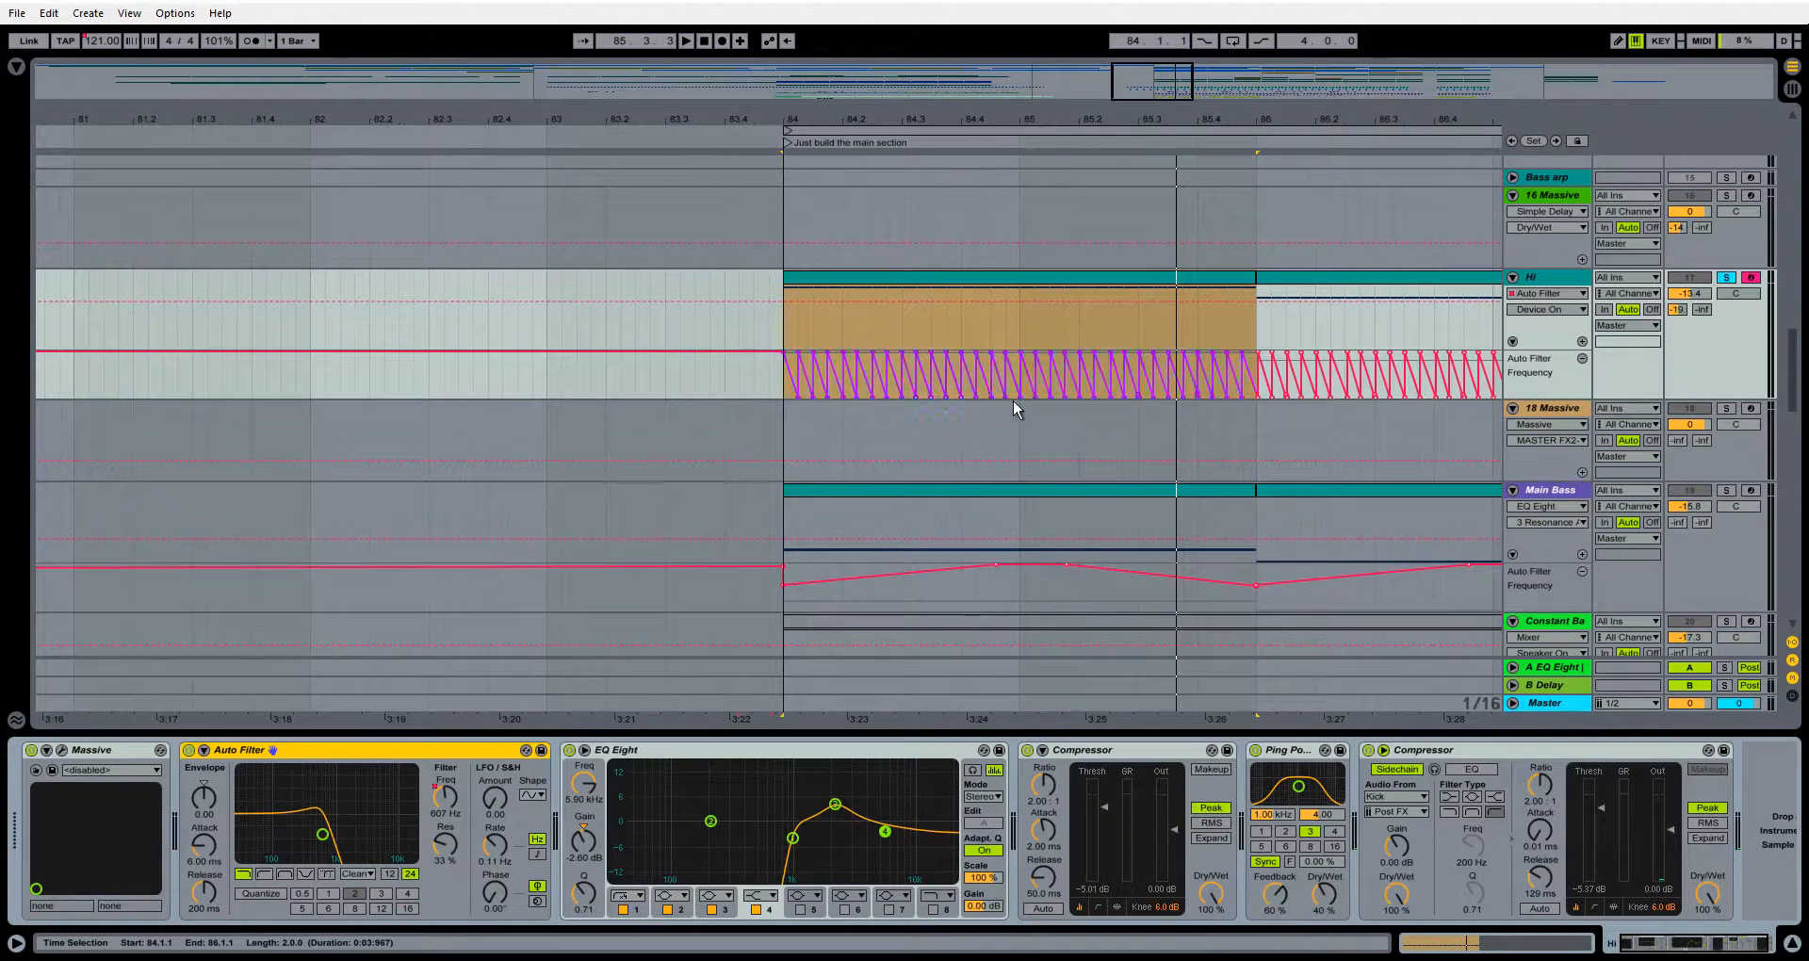
left_click_drag(1287, 114, 1287, 111)
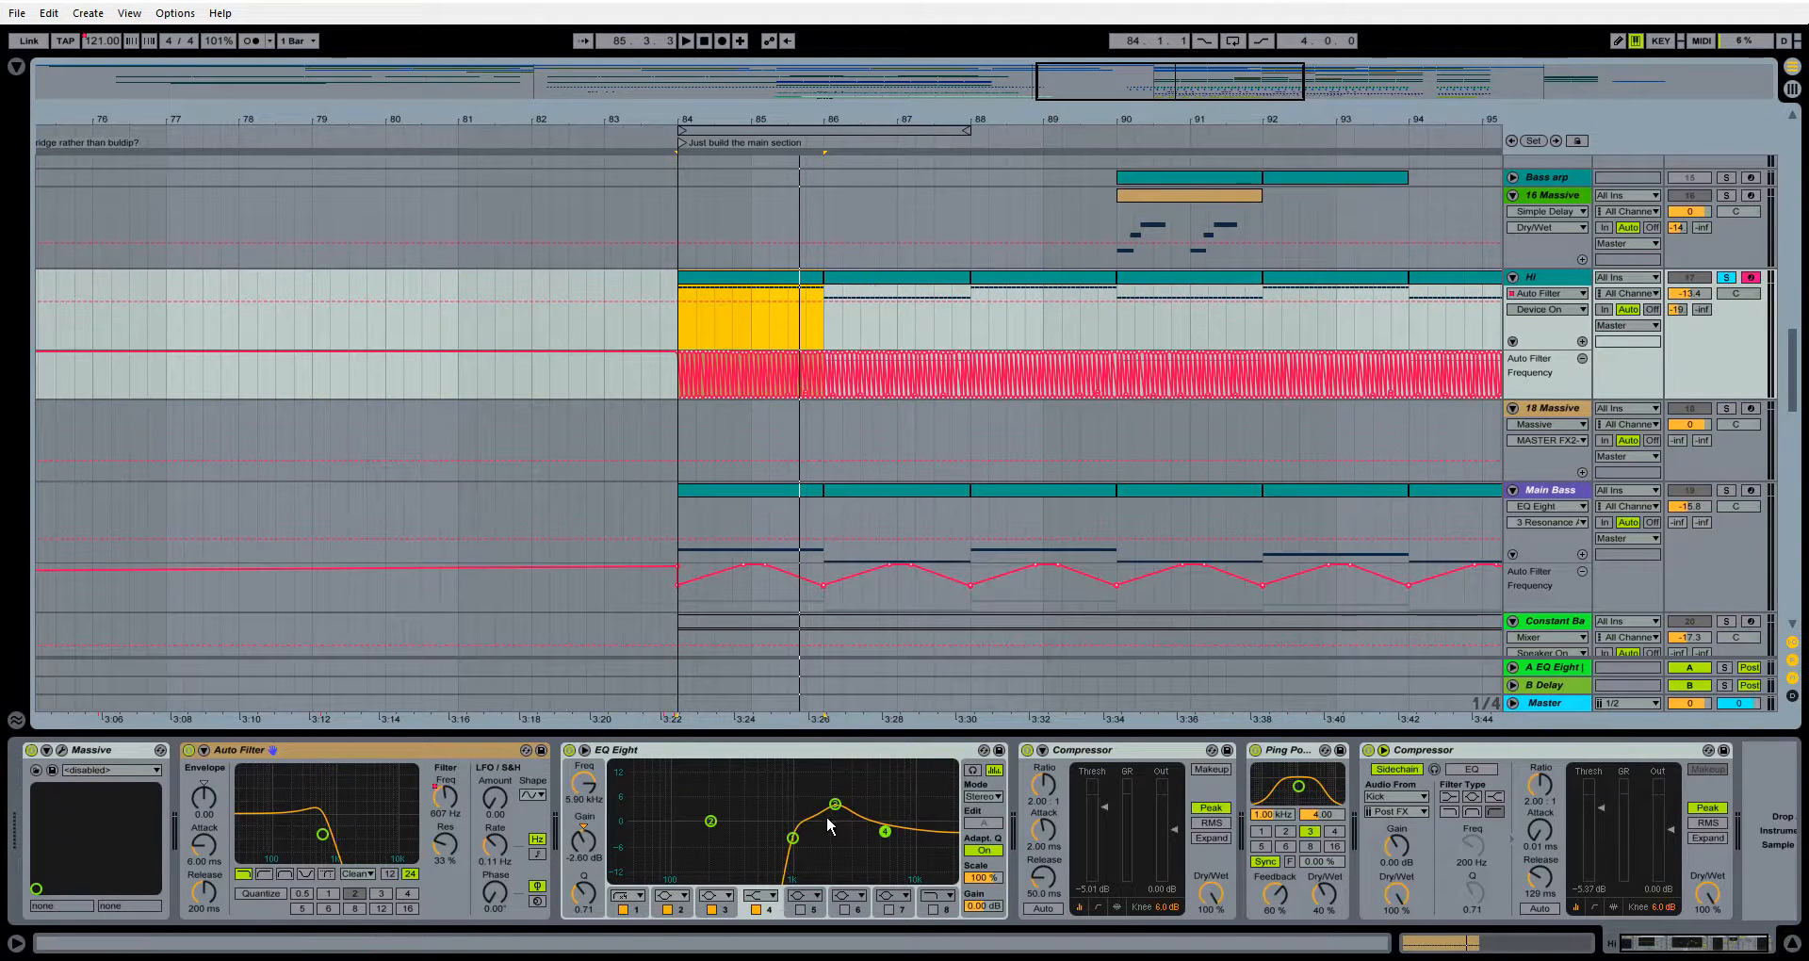
left_click(799, 851)
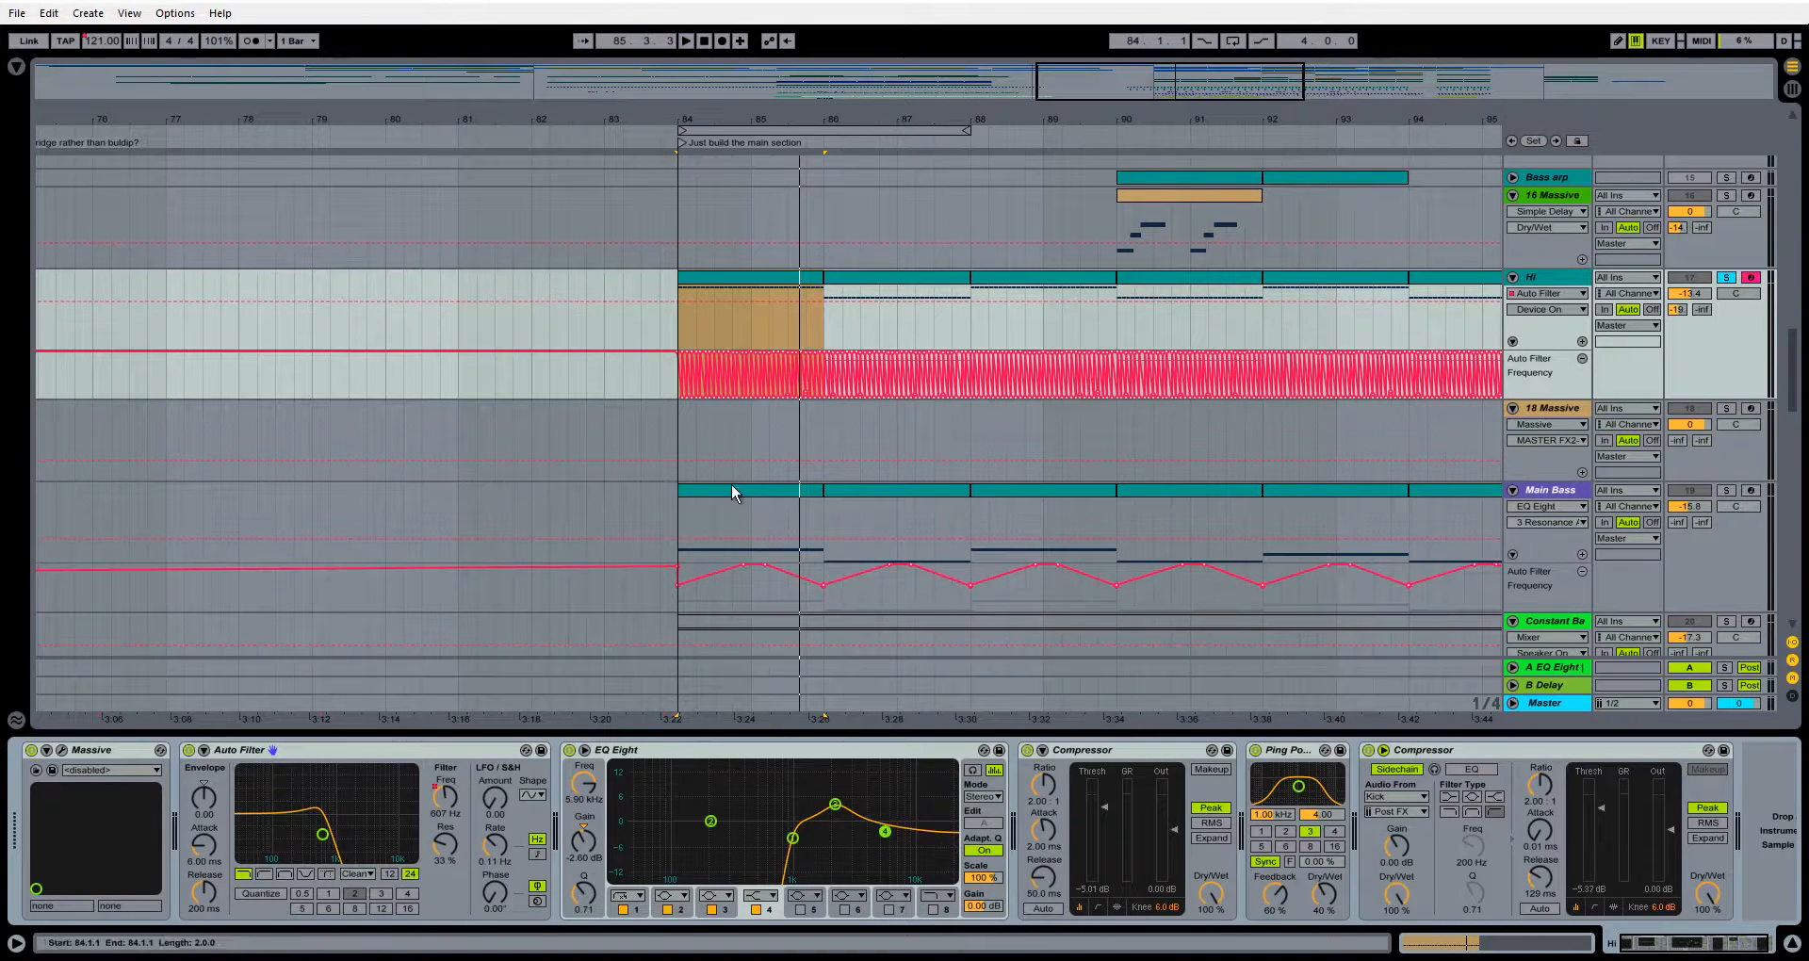
Add an EQ Eight audio effect after Massive on the 18 Massive track and solo the track
left_click(784, 436)
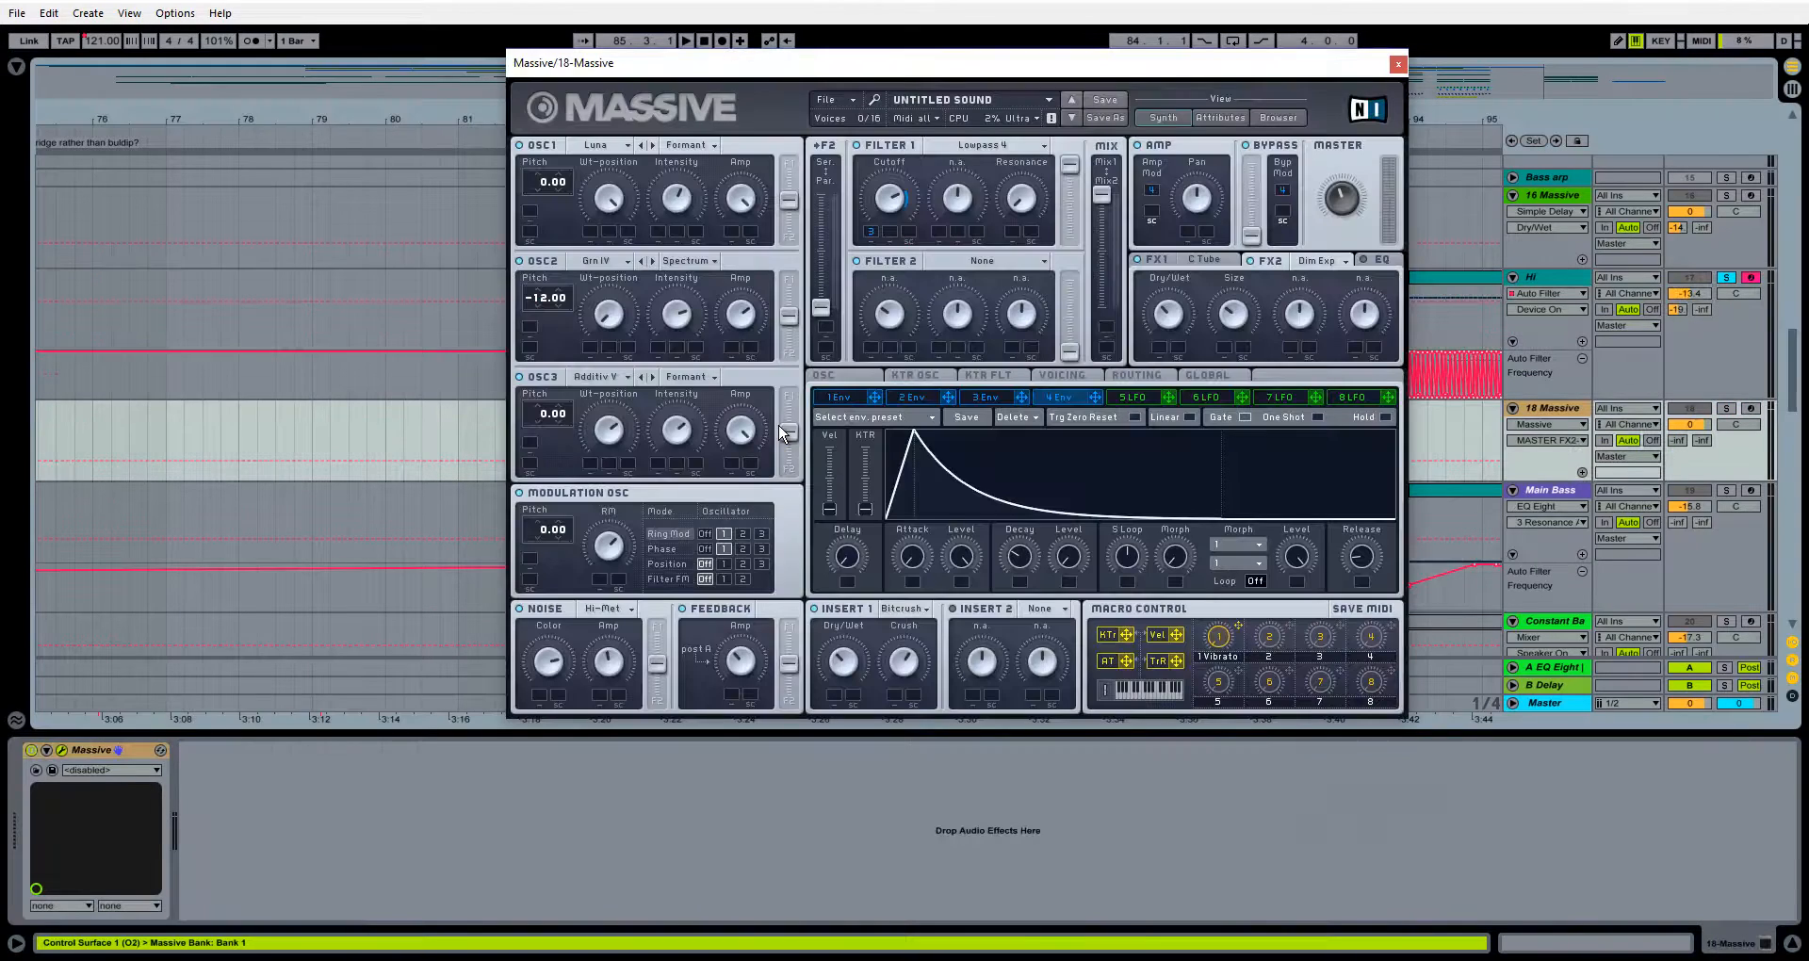
left_click(16, 66)
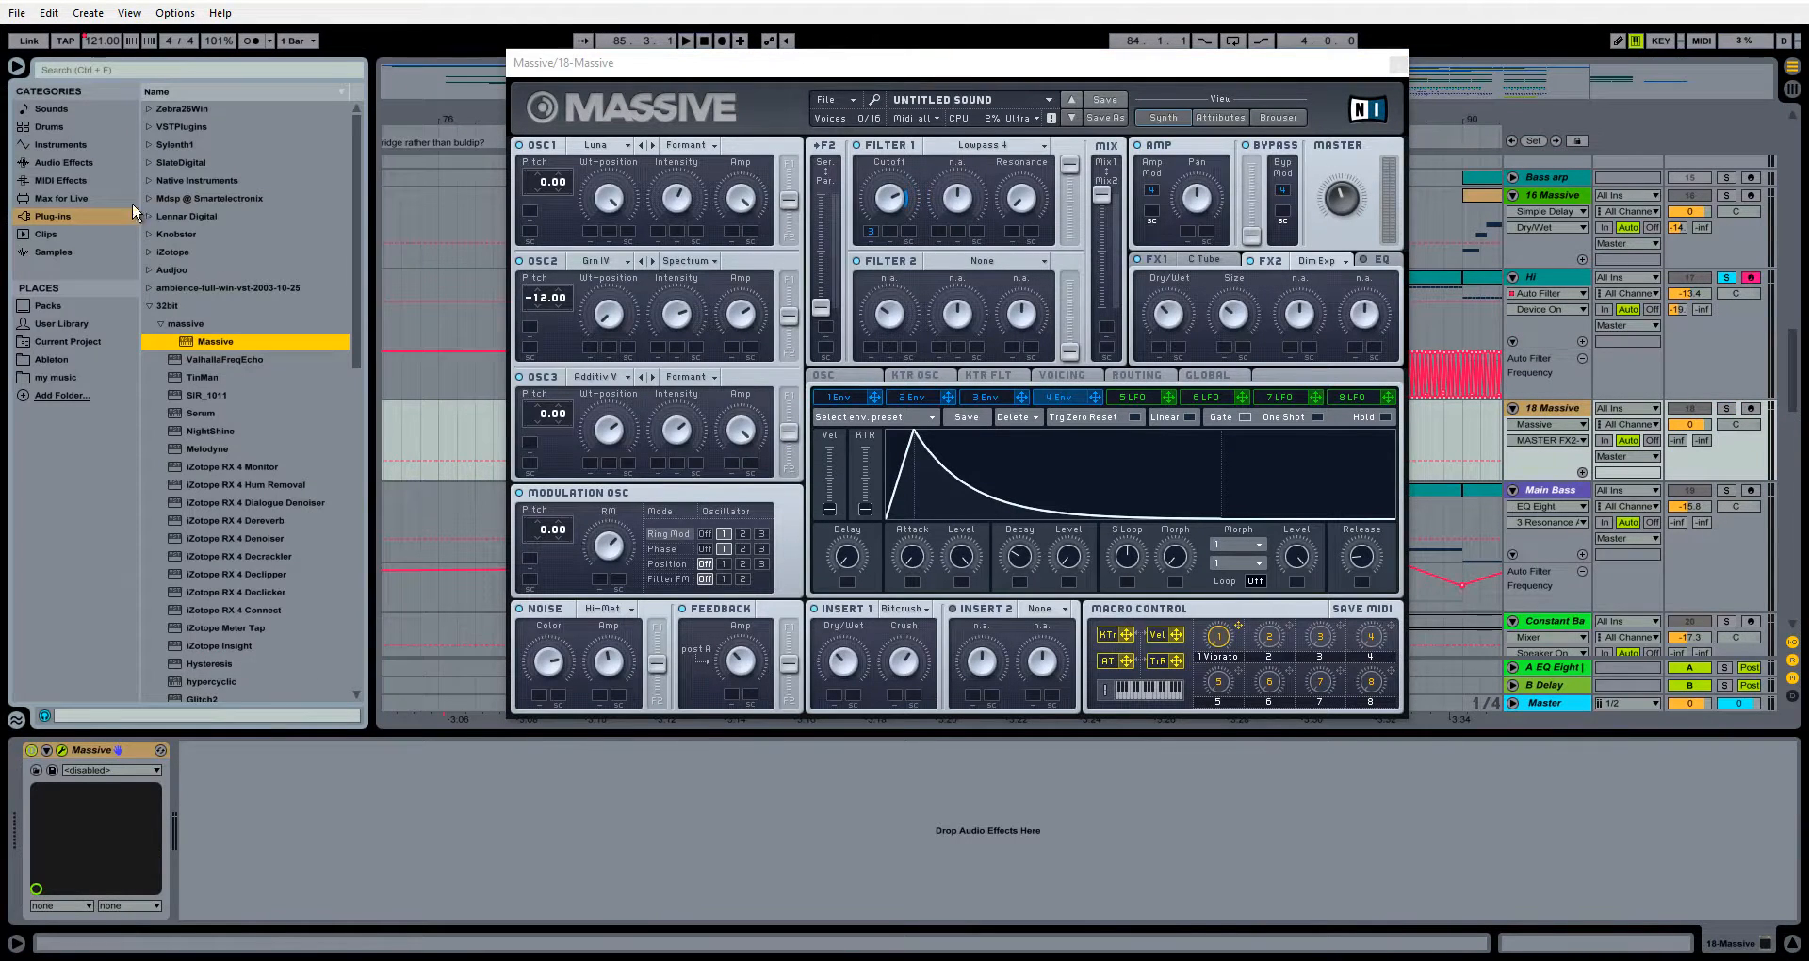
left_click(62, 162)
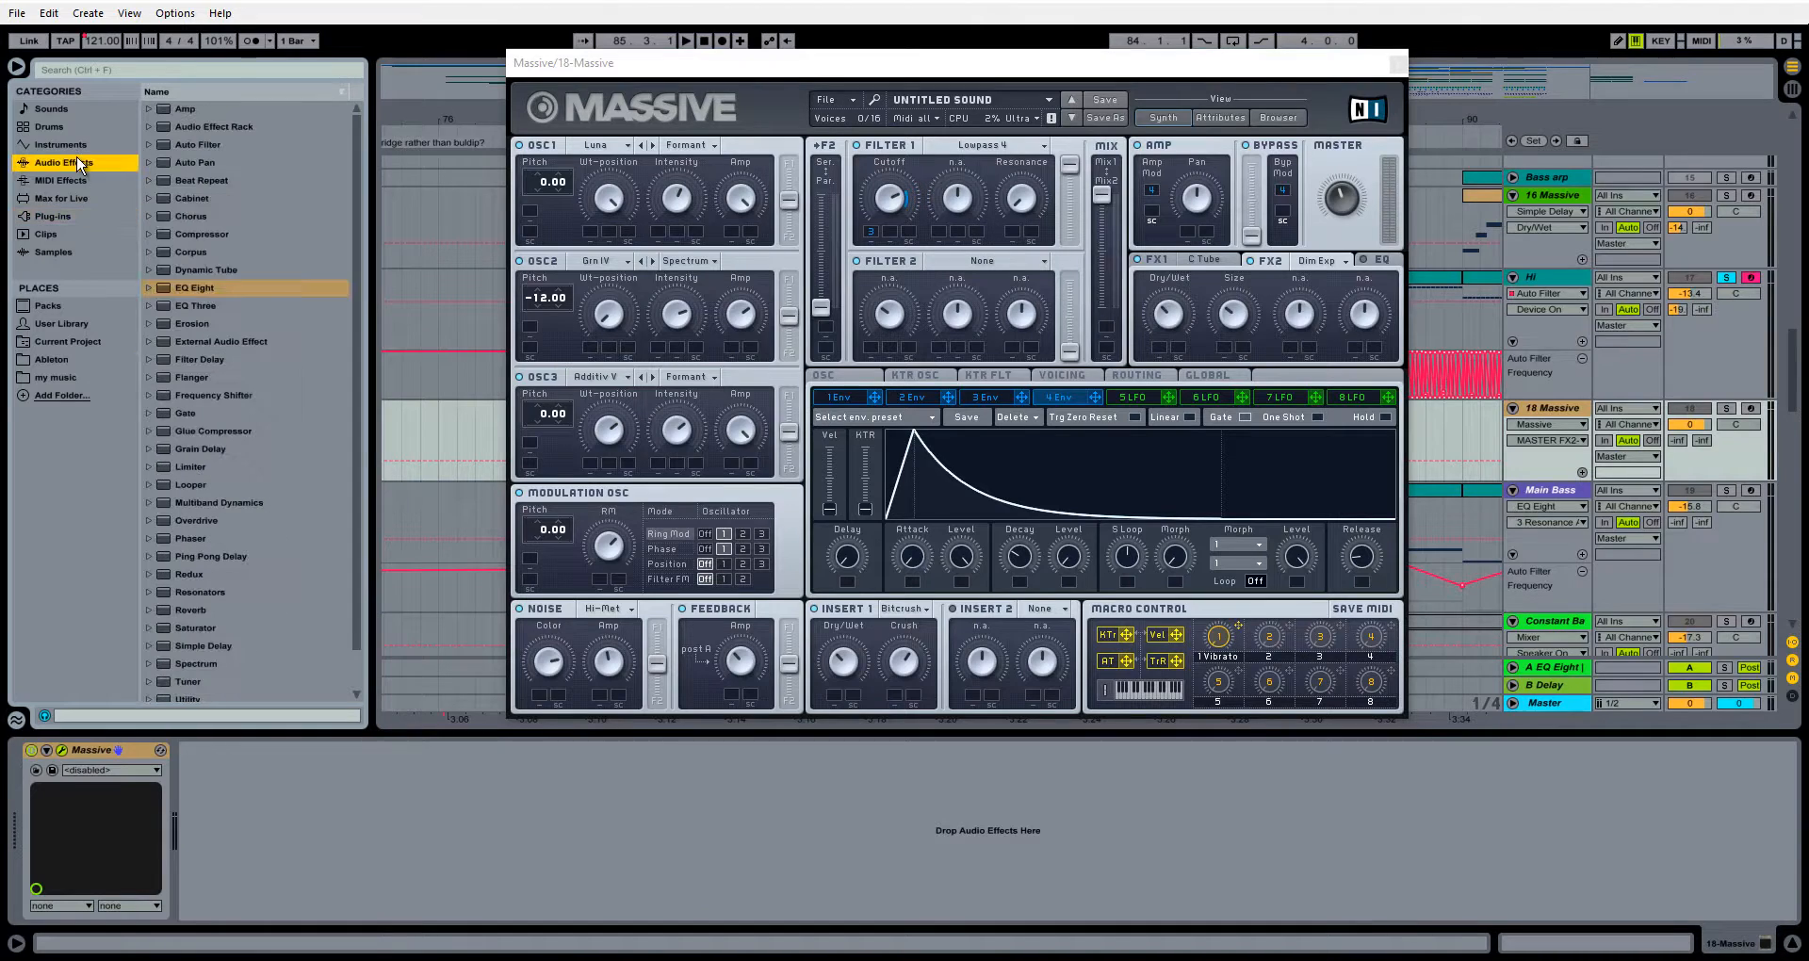
double_click(212, 287)
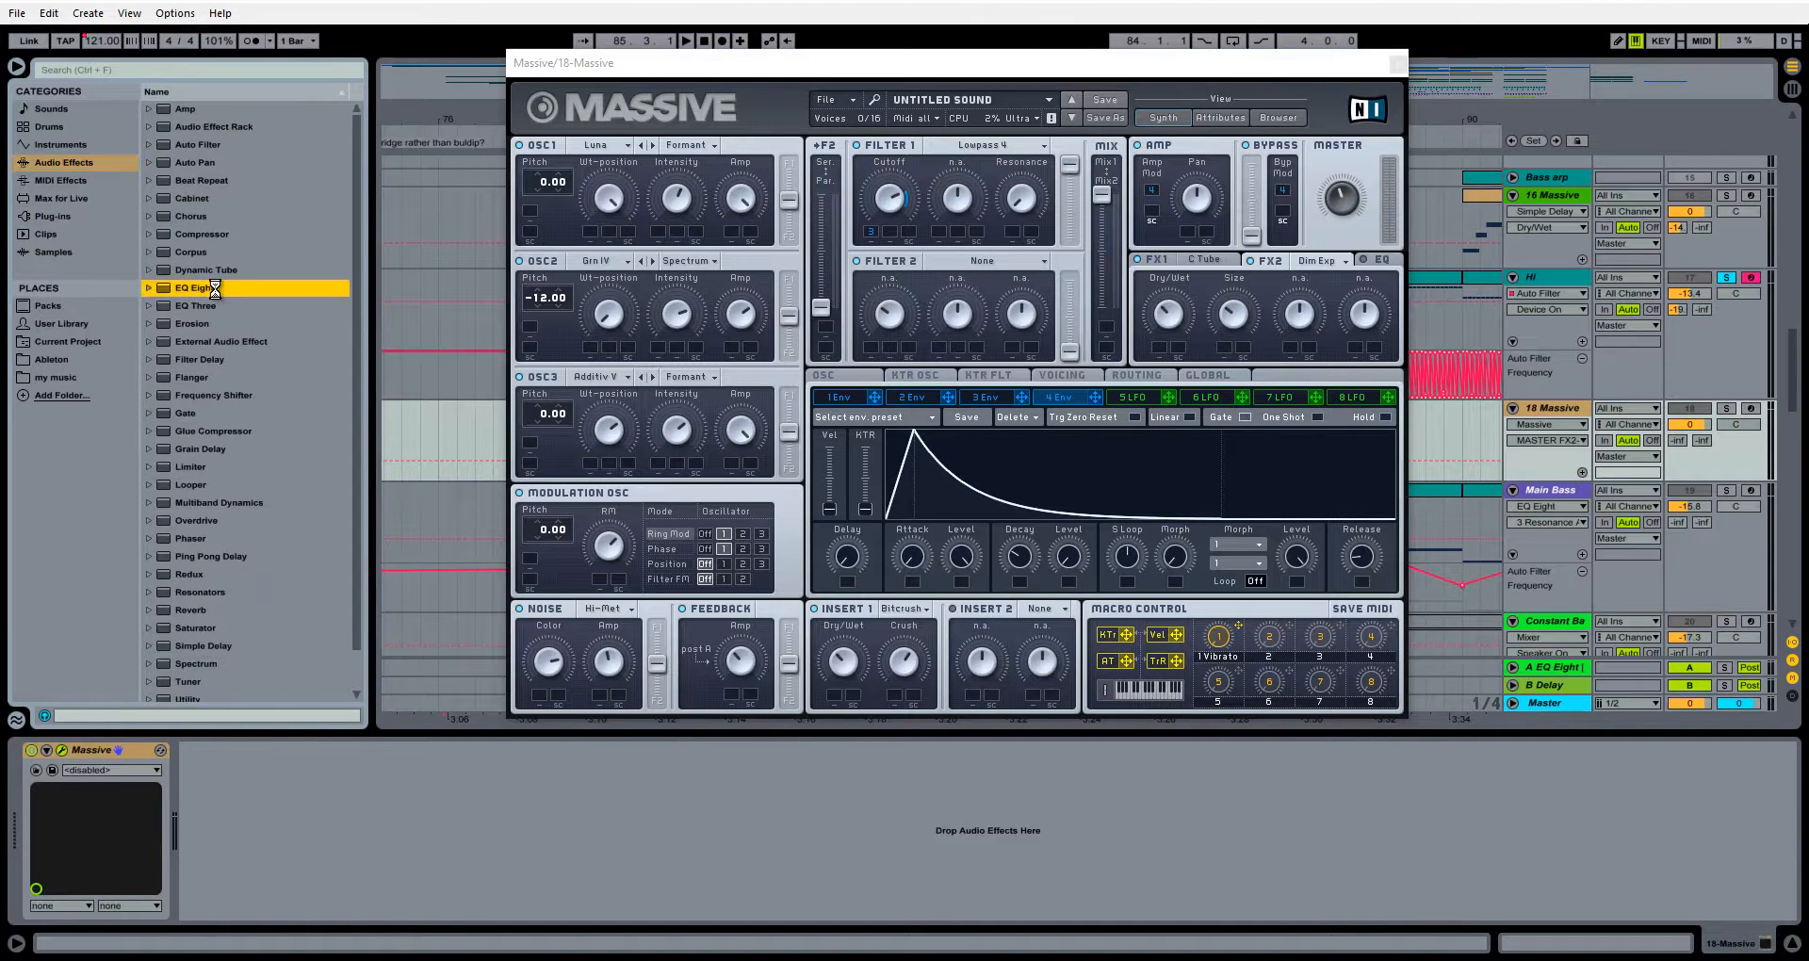
left_click(1730, 411)
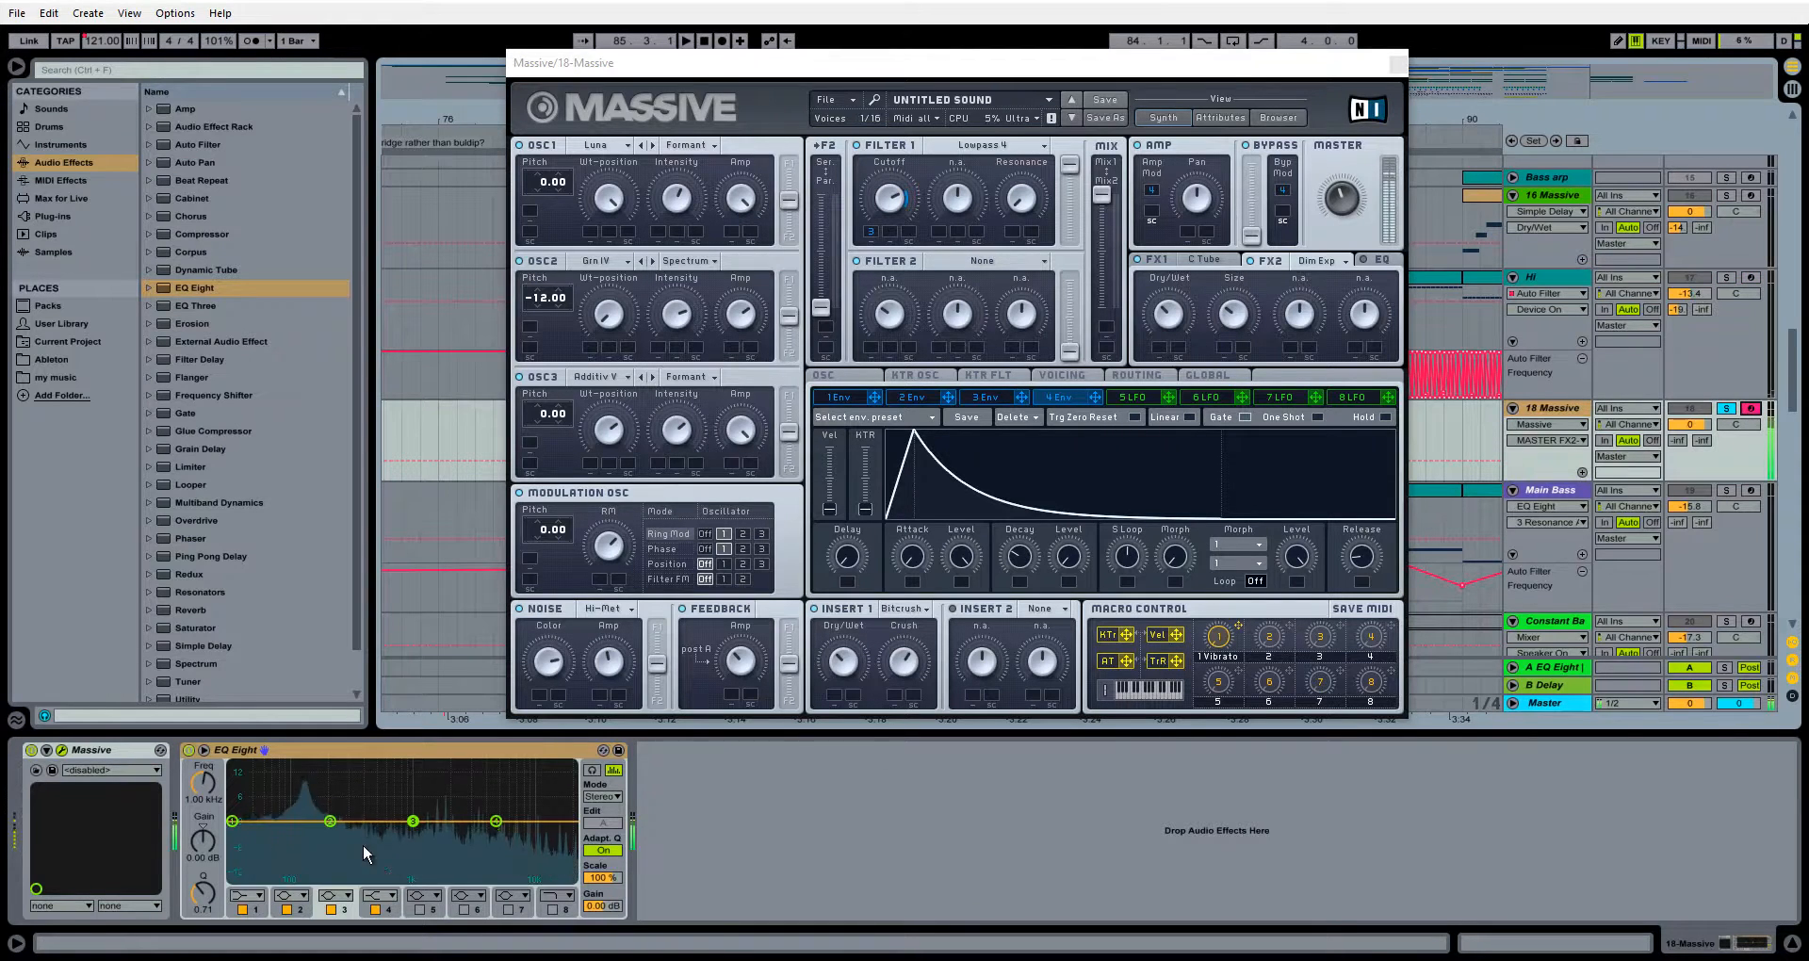
Set EQ Eight band 1 to a steep low cut at 732 Hz and close the Massive window
left_click(246, 895)
left_click(255, 797)
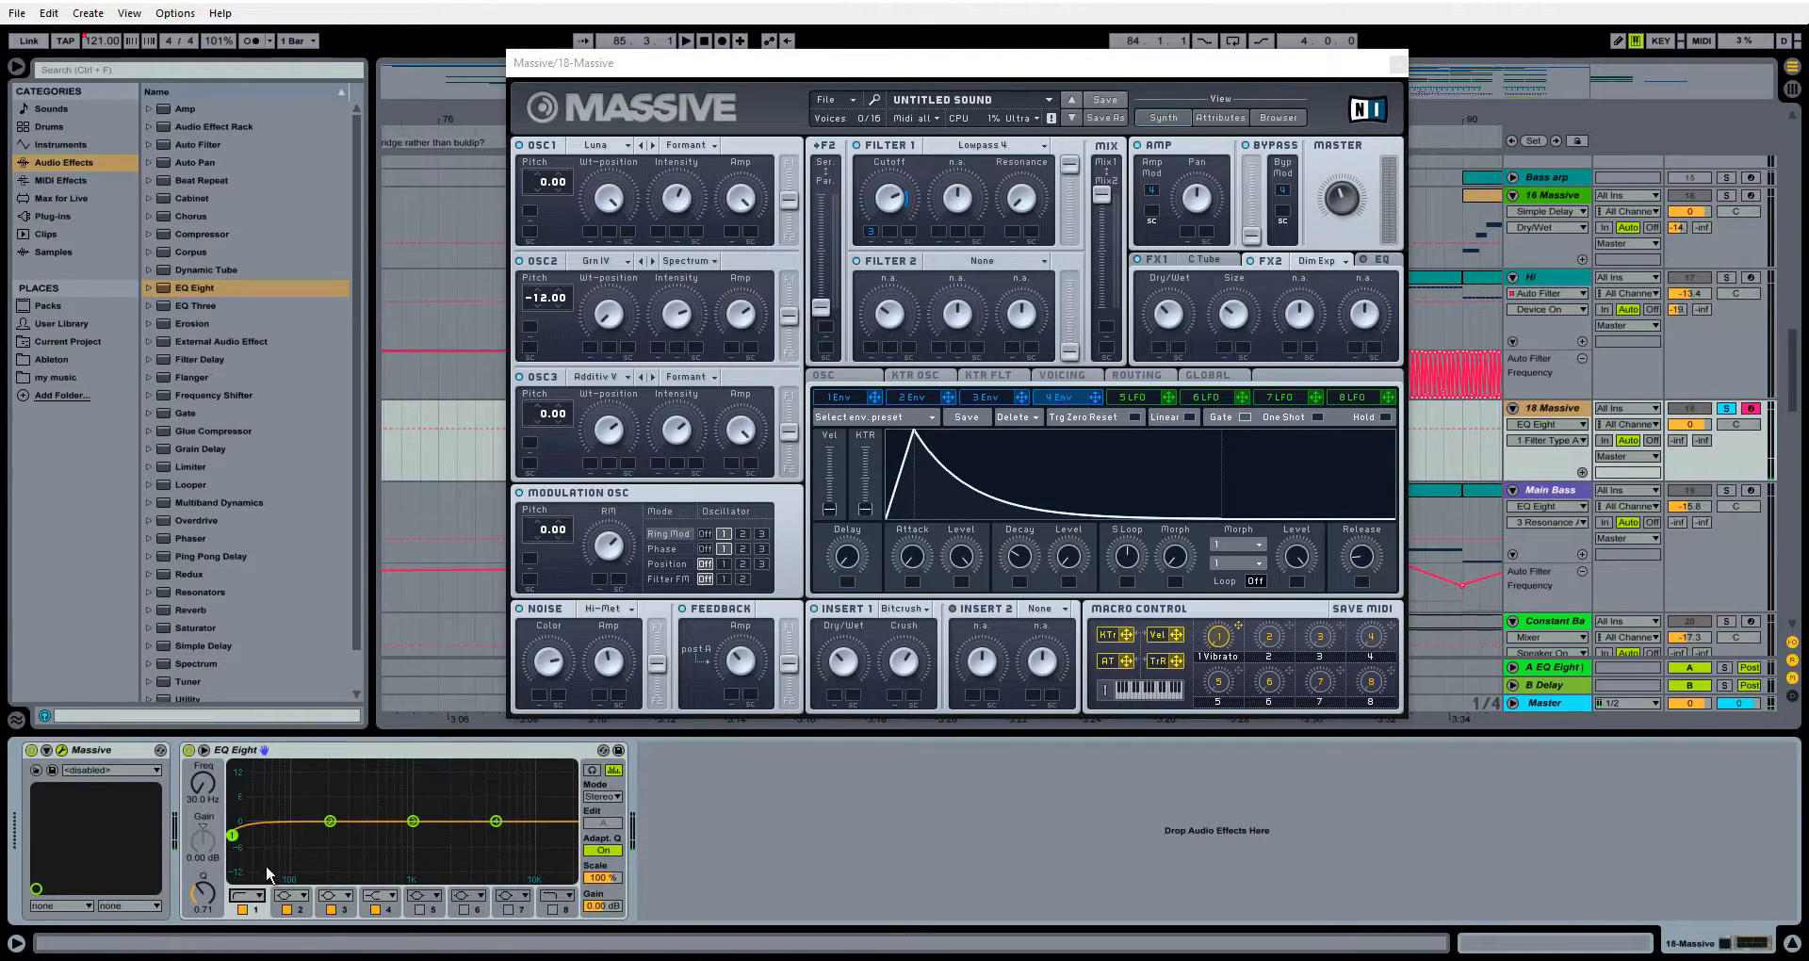
left_click(260, 897)
left_click(255, 789)
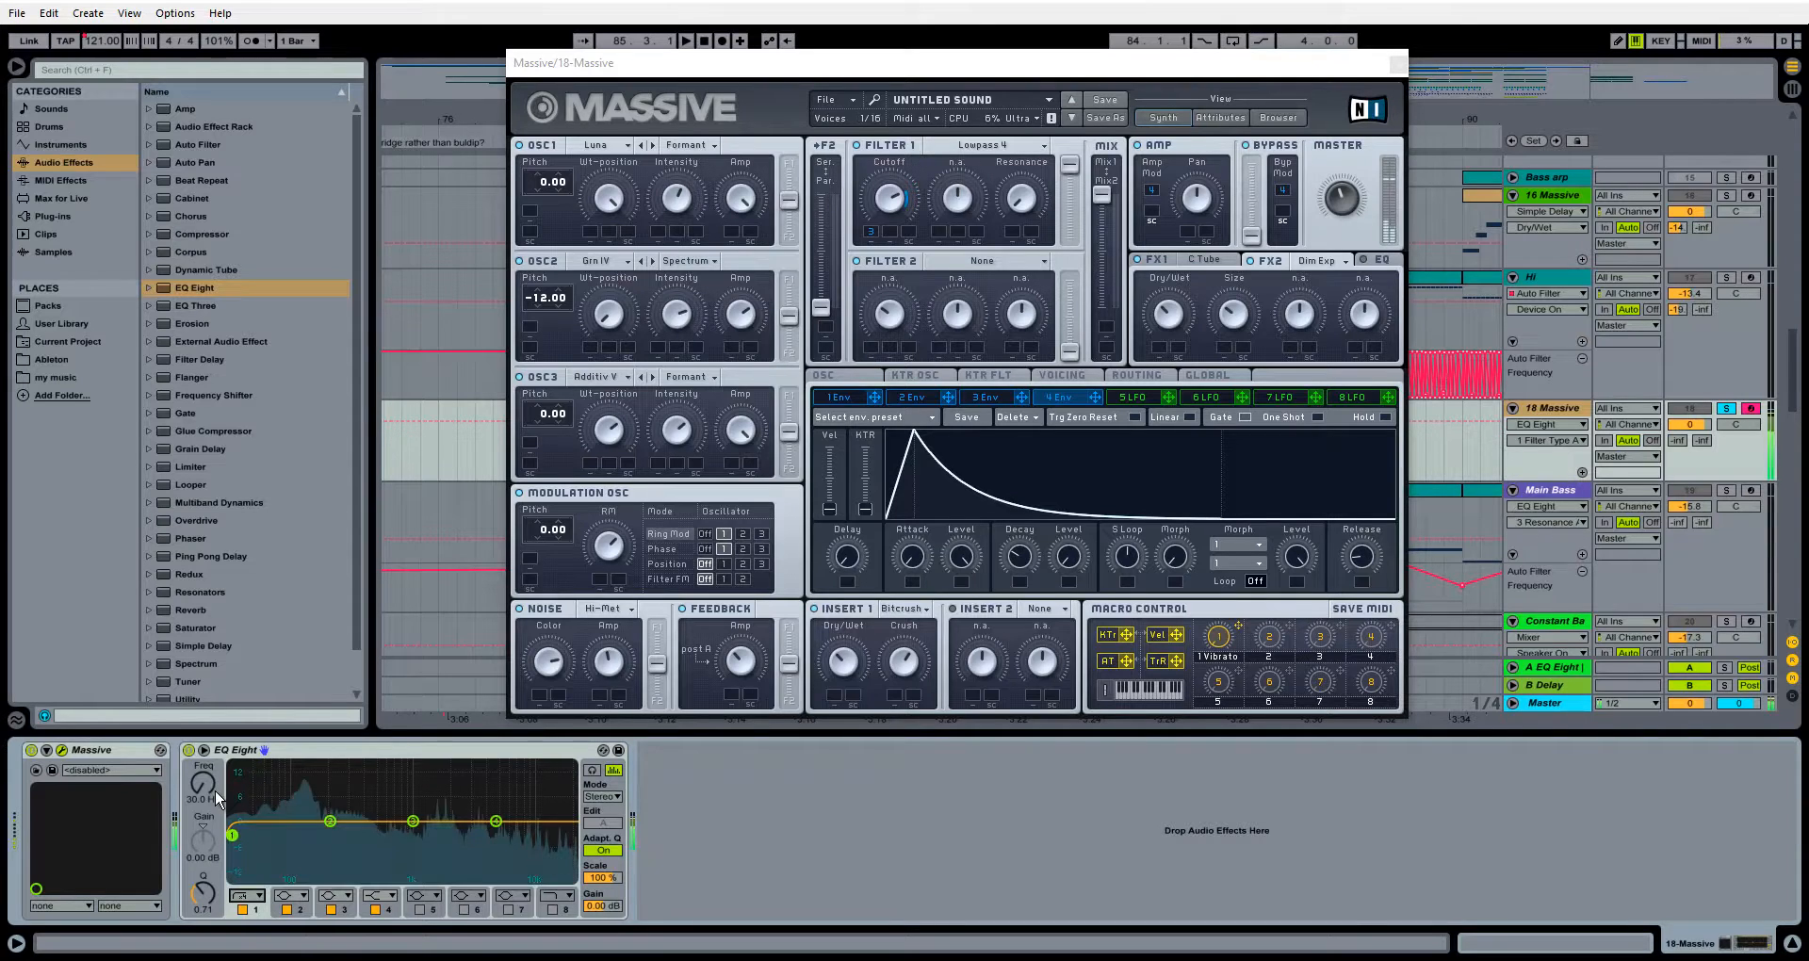
scroll(211, 788, "up", 10)
scroll(211, 788, "up", 6)
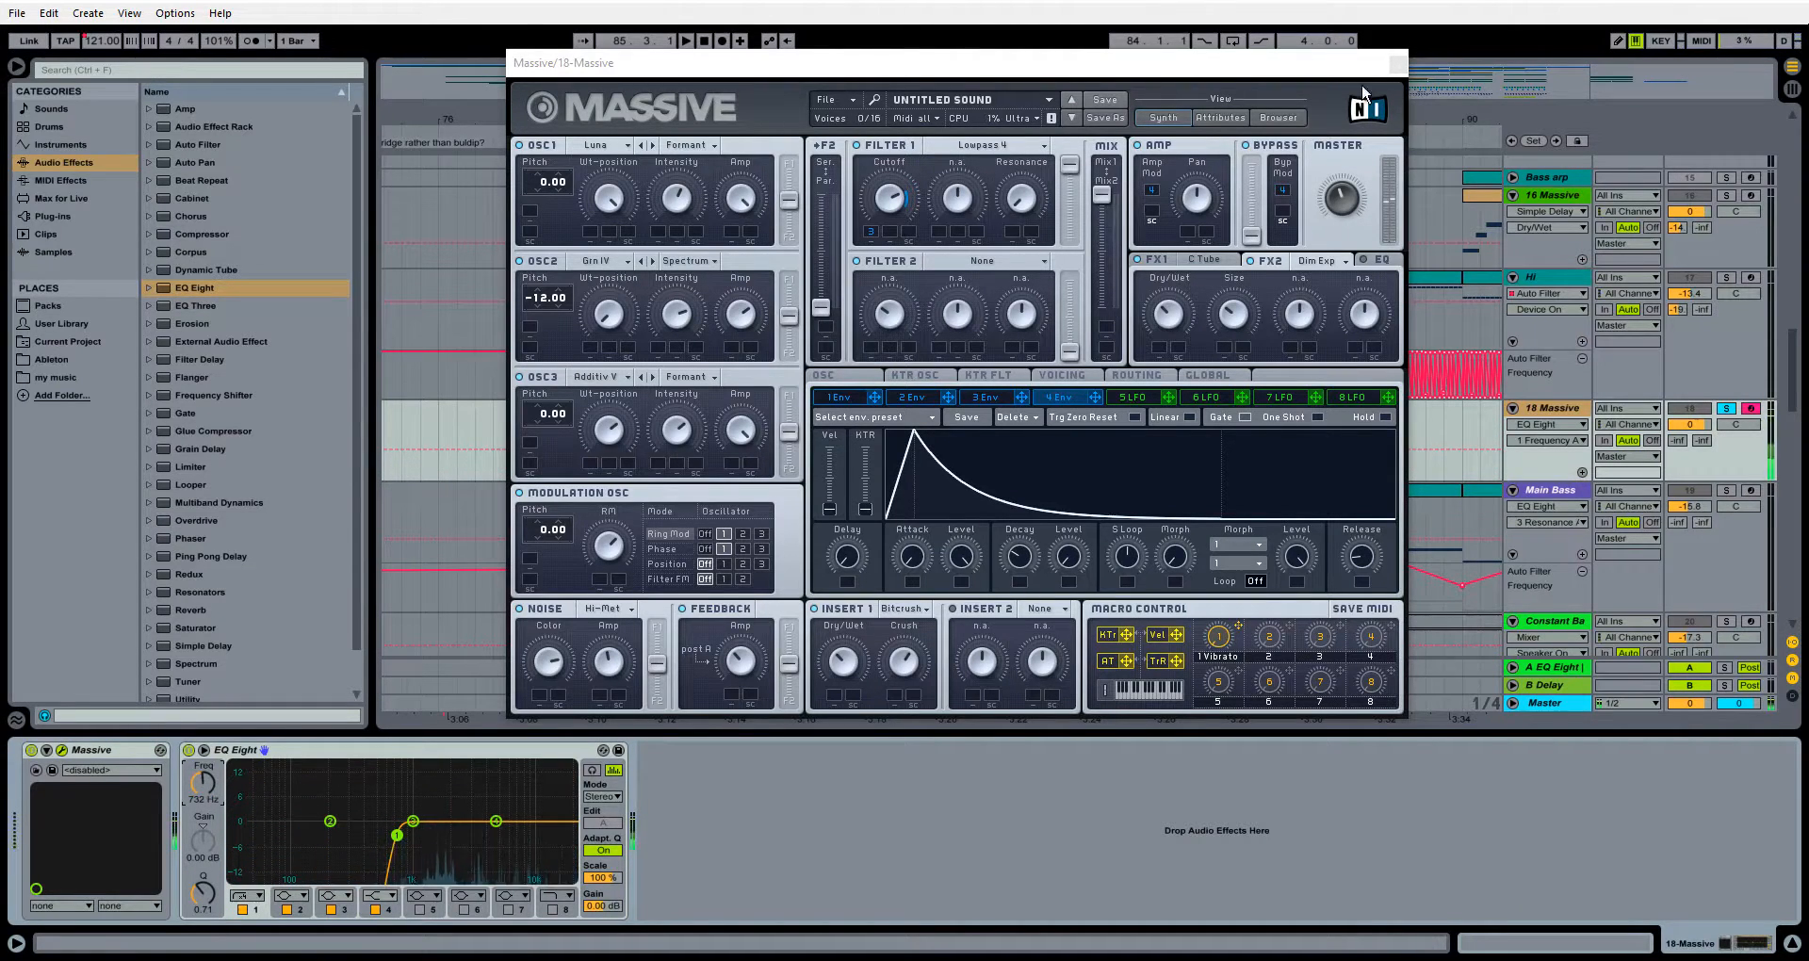
left_click(1402, 66)
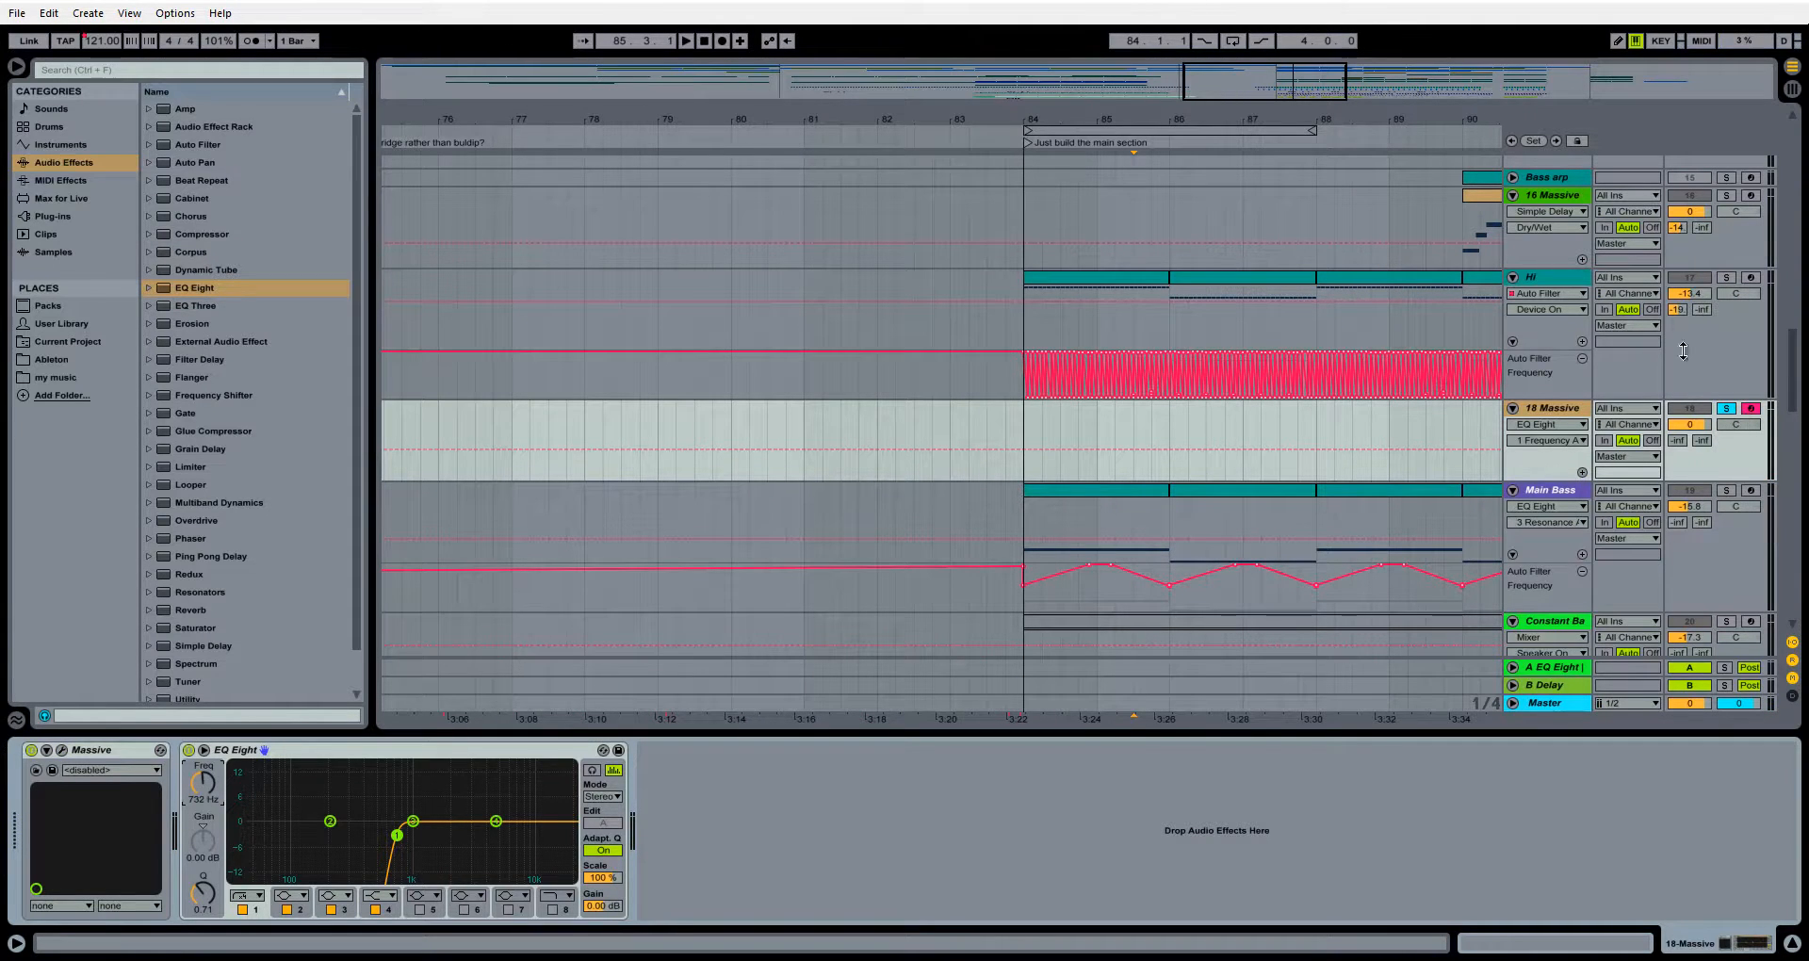
Select the Hi track's first clip and play it from bar 84 in the full mix with 18 Massive unsoloed
left_click(1093, 274)
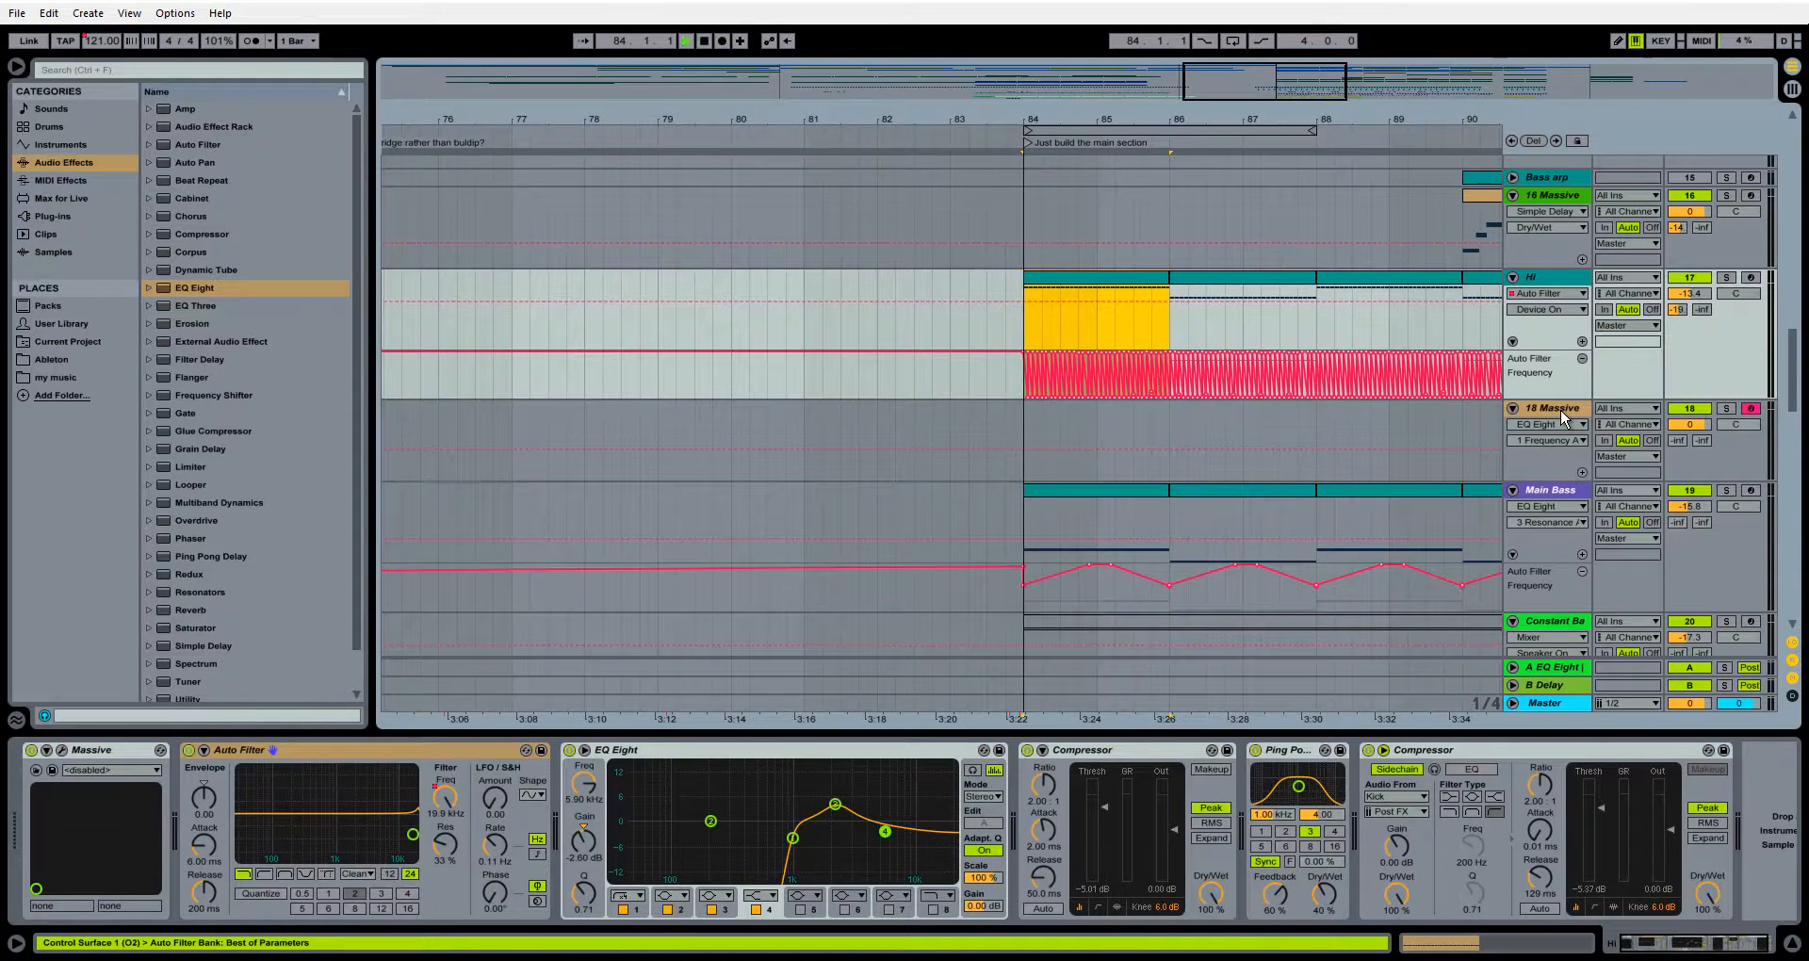
key("space")
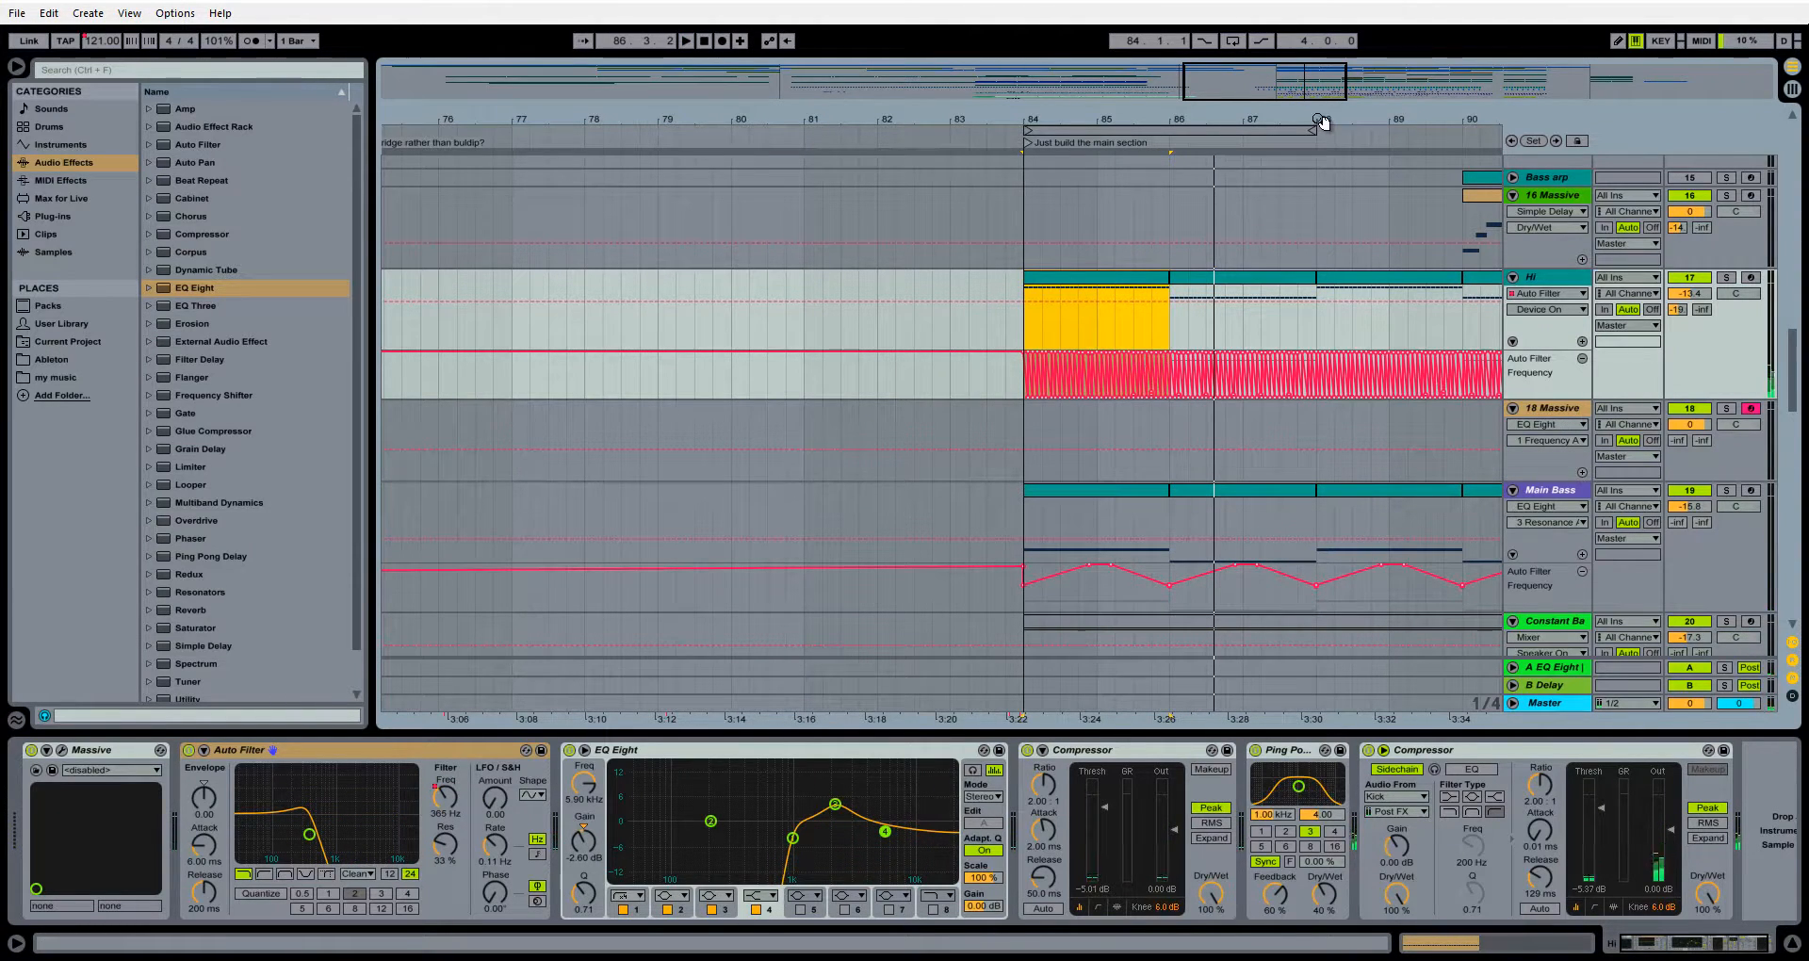
left_click_drag(1323, 122, 1322, 122)
Replay the full mix from bar 84 and inspect the transfer curve of the Hi track's first Compressor
left_click(1571, 280)
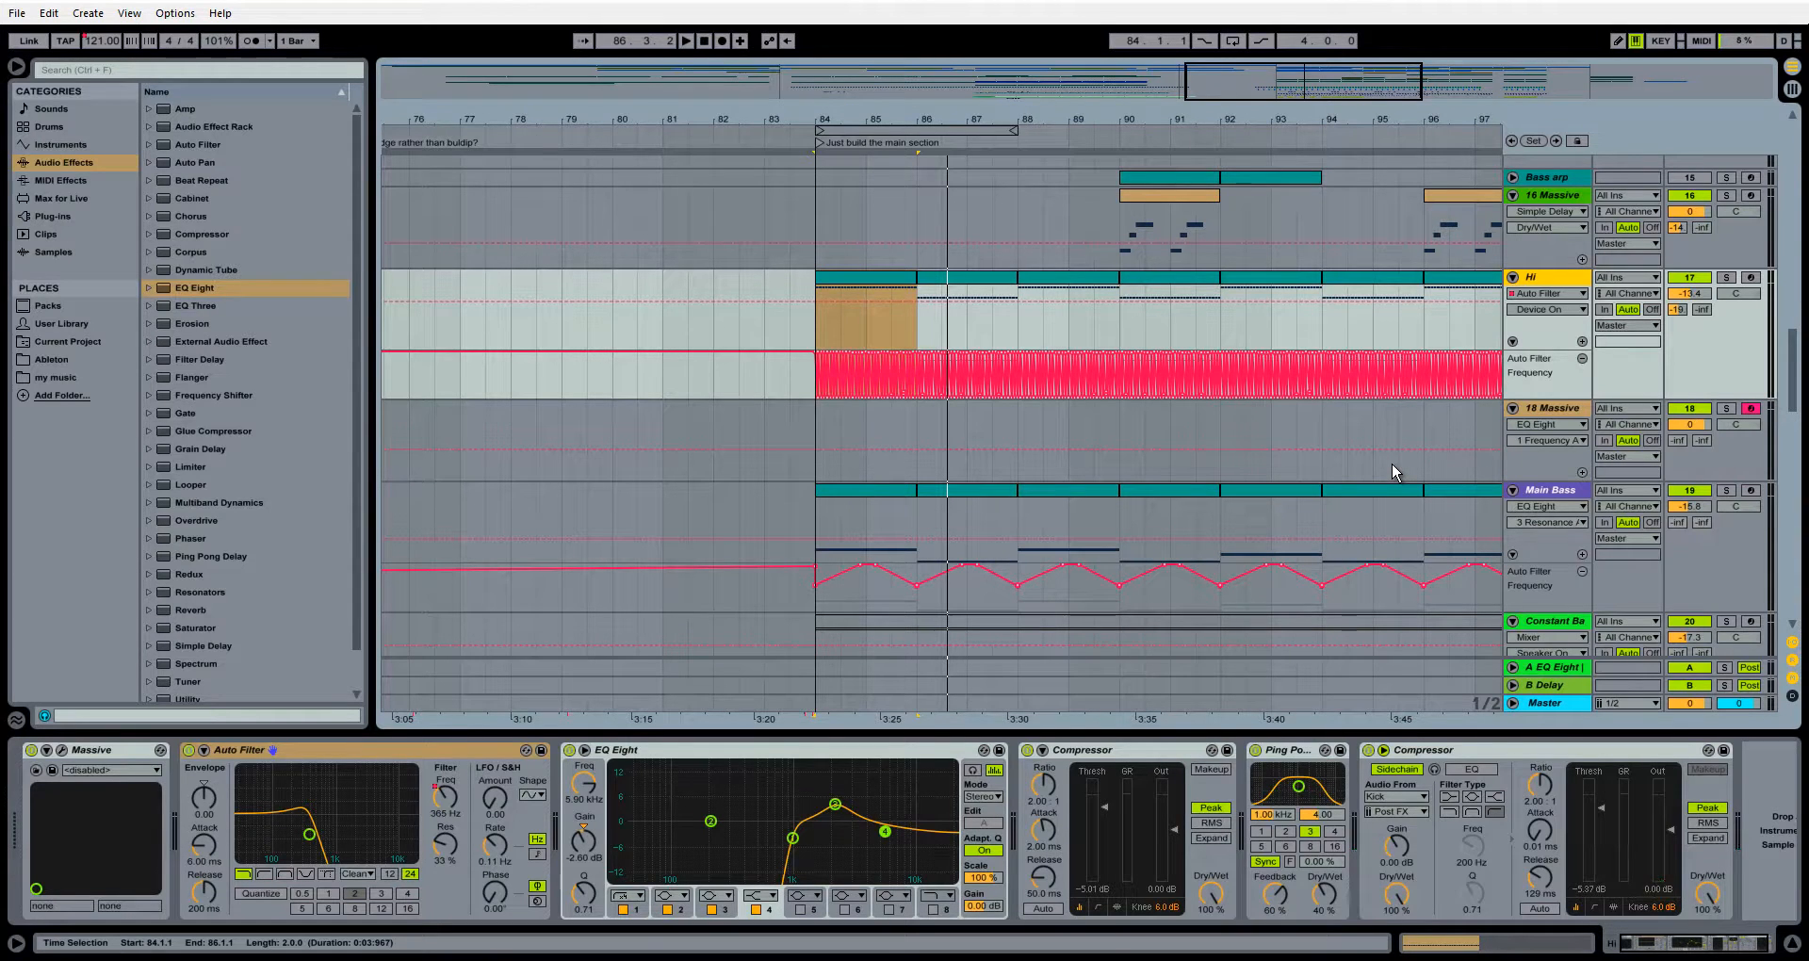
key("space")
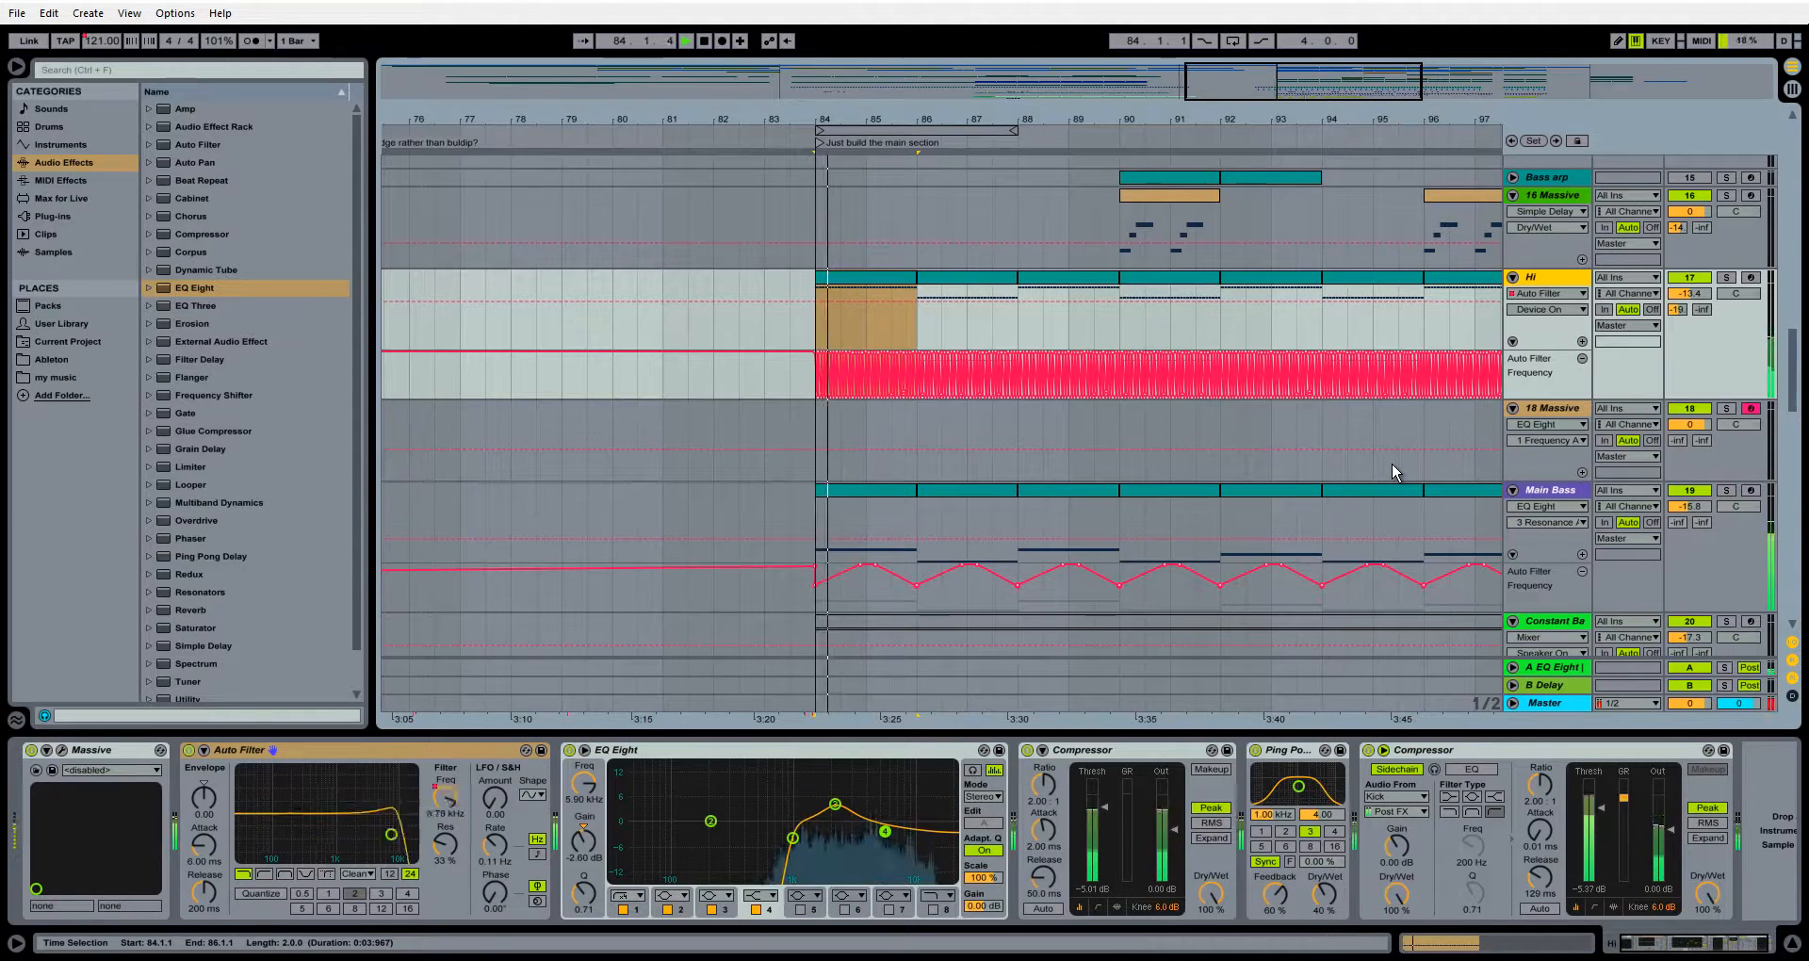
left_click(1100, 904)
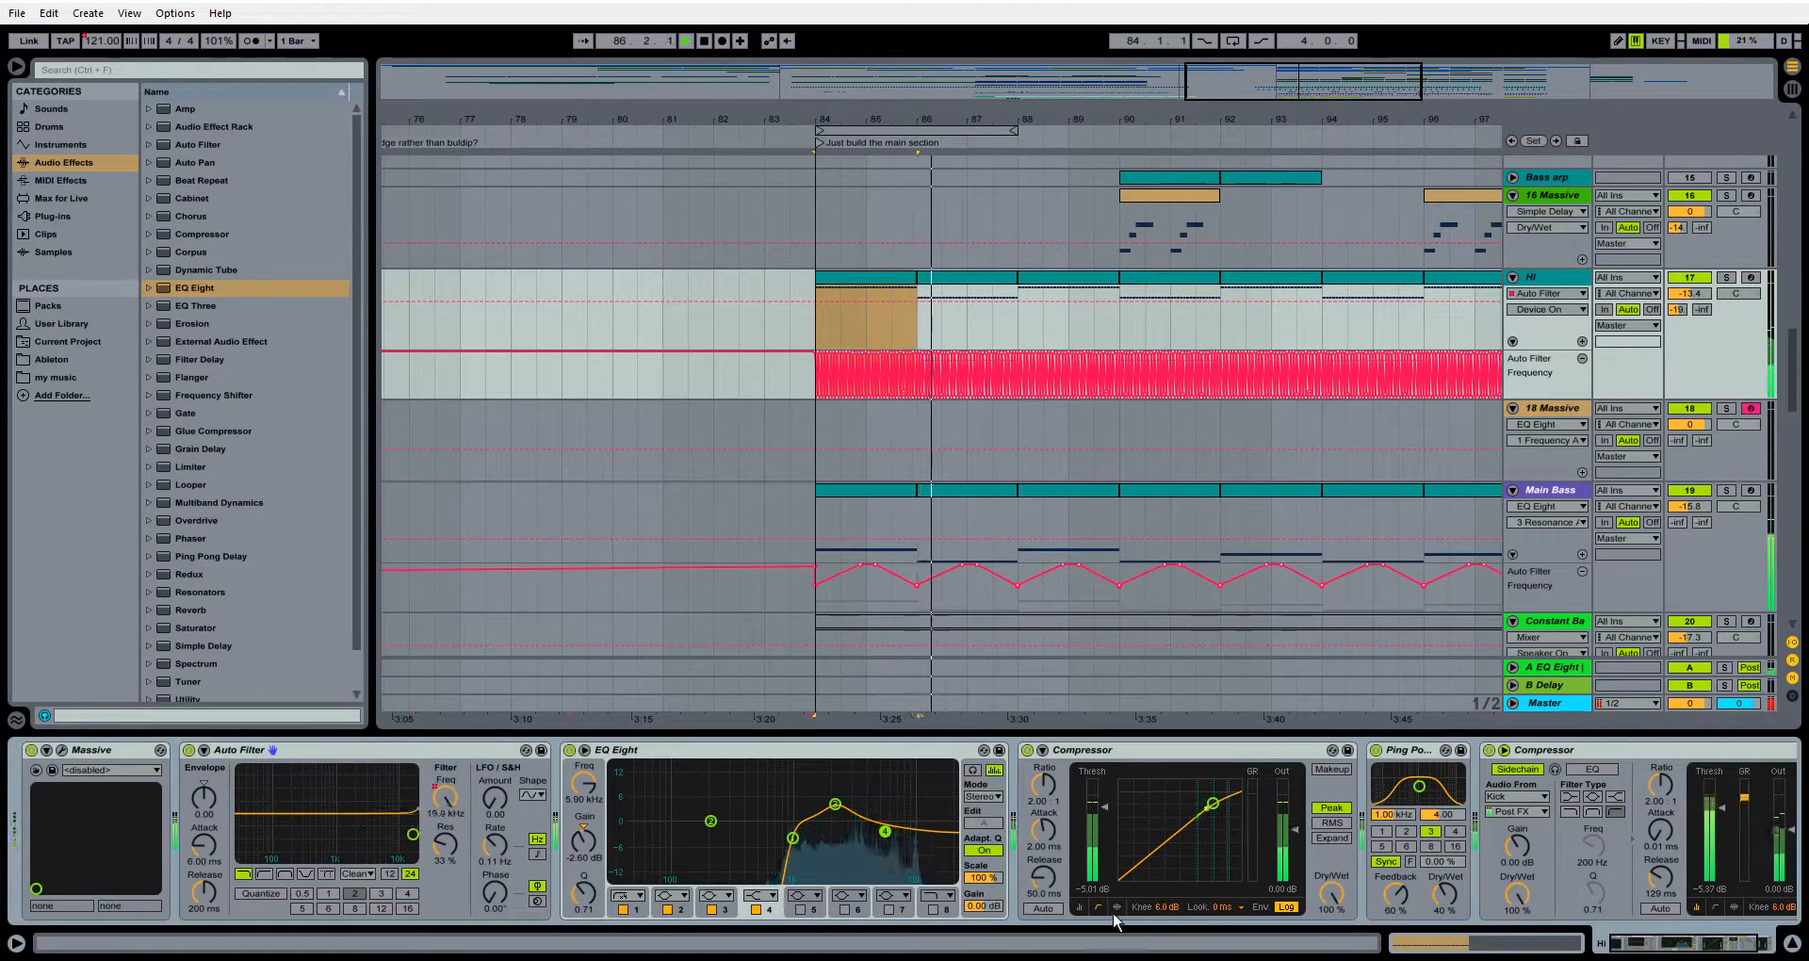
left_click(1079, 903)
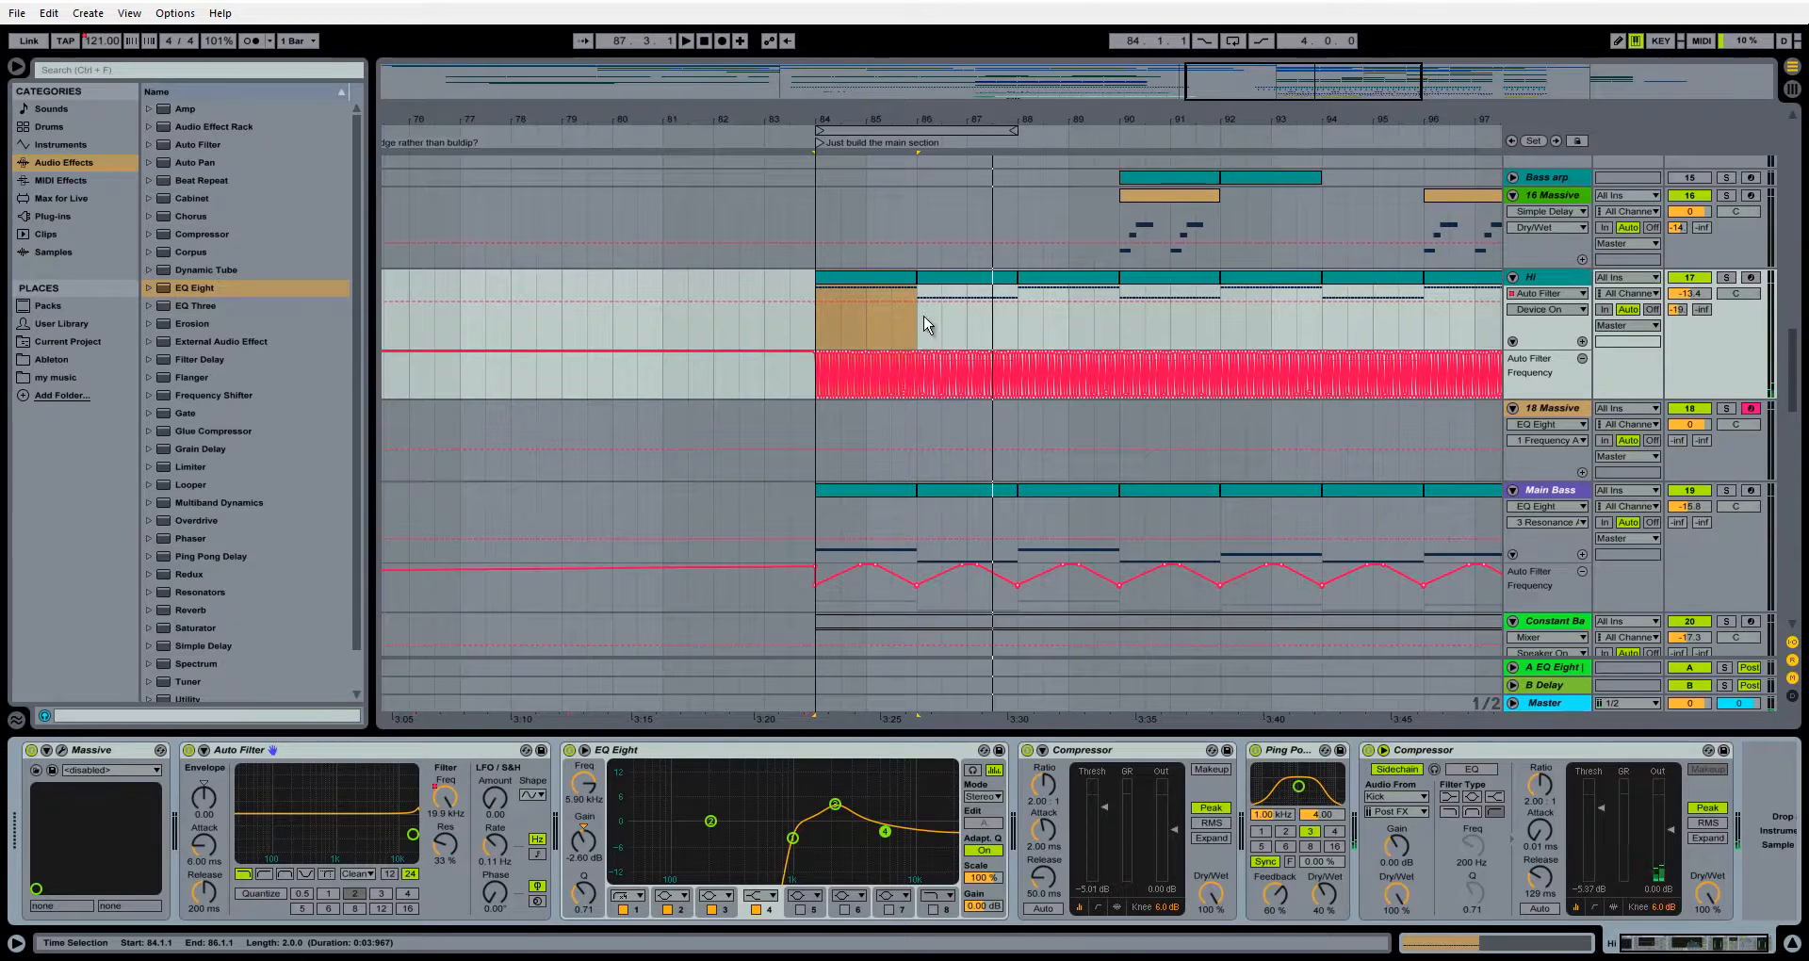
Solo the Hi track and play it from bar 84, comparing the sound with Ping Pong Delay switched off and on
left_click(872, 280)
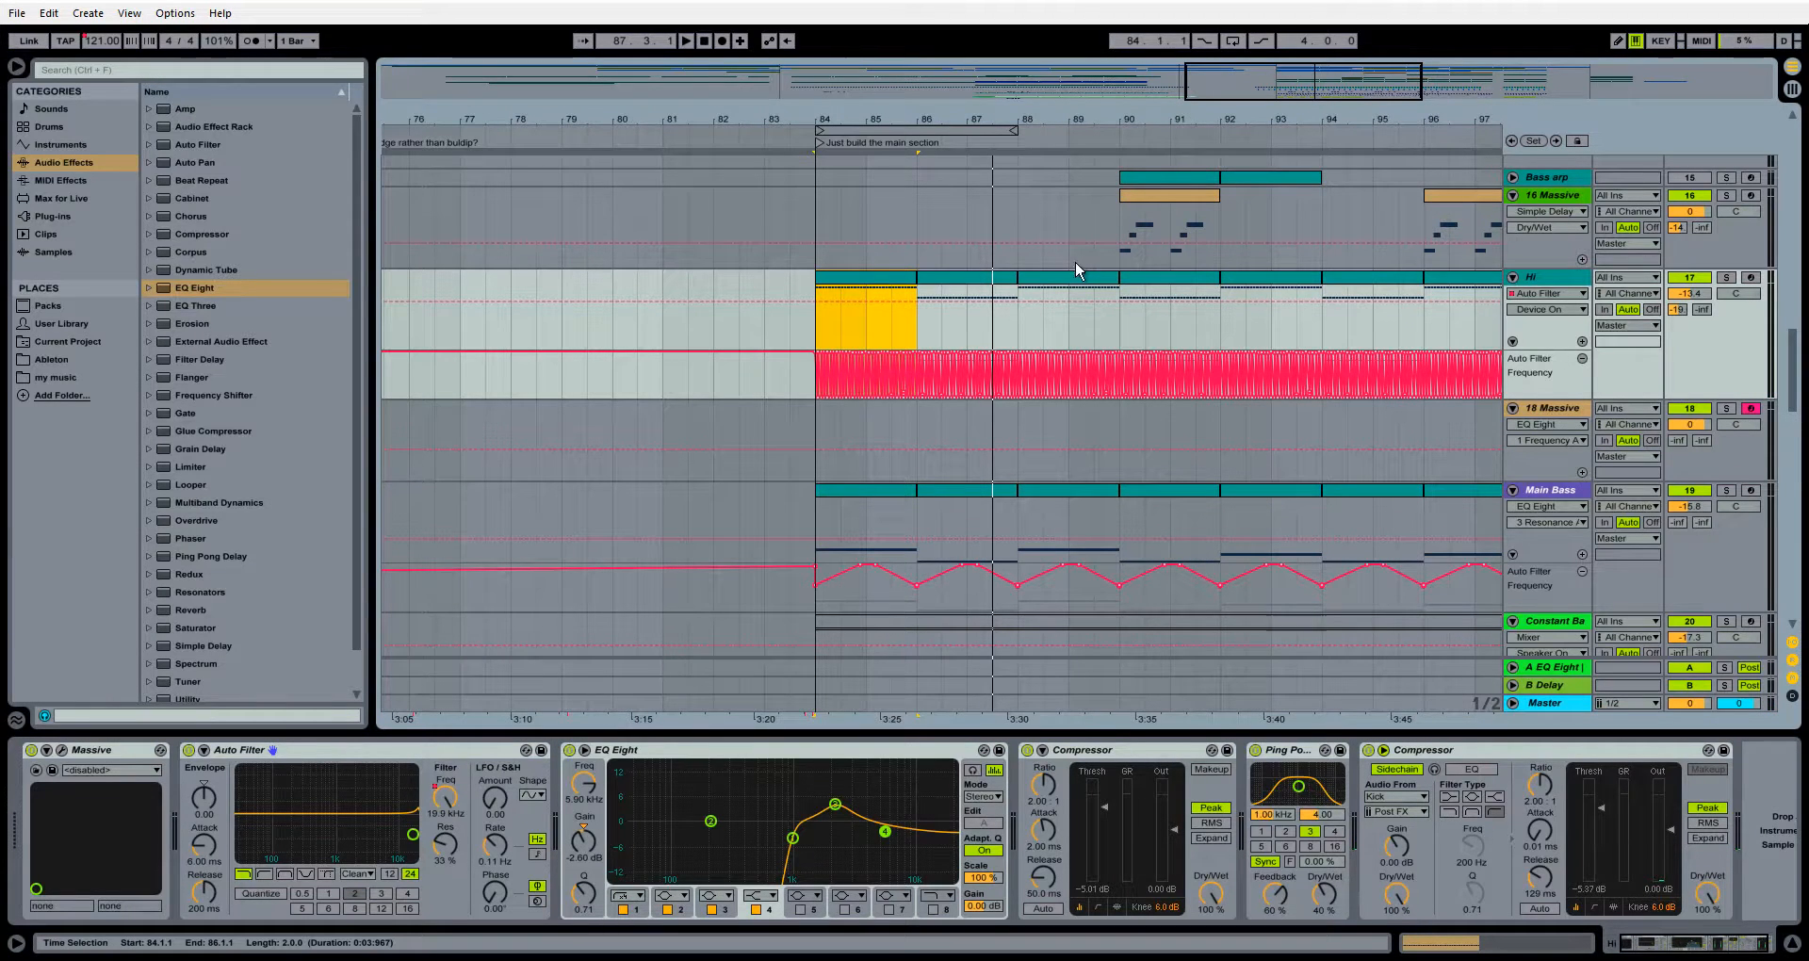
left_click(1276, 763)
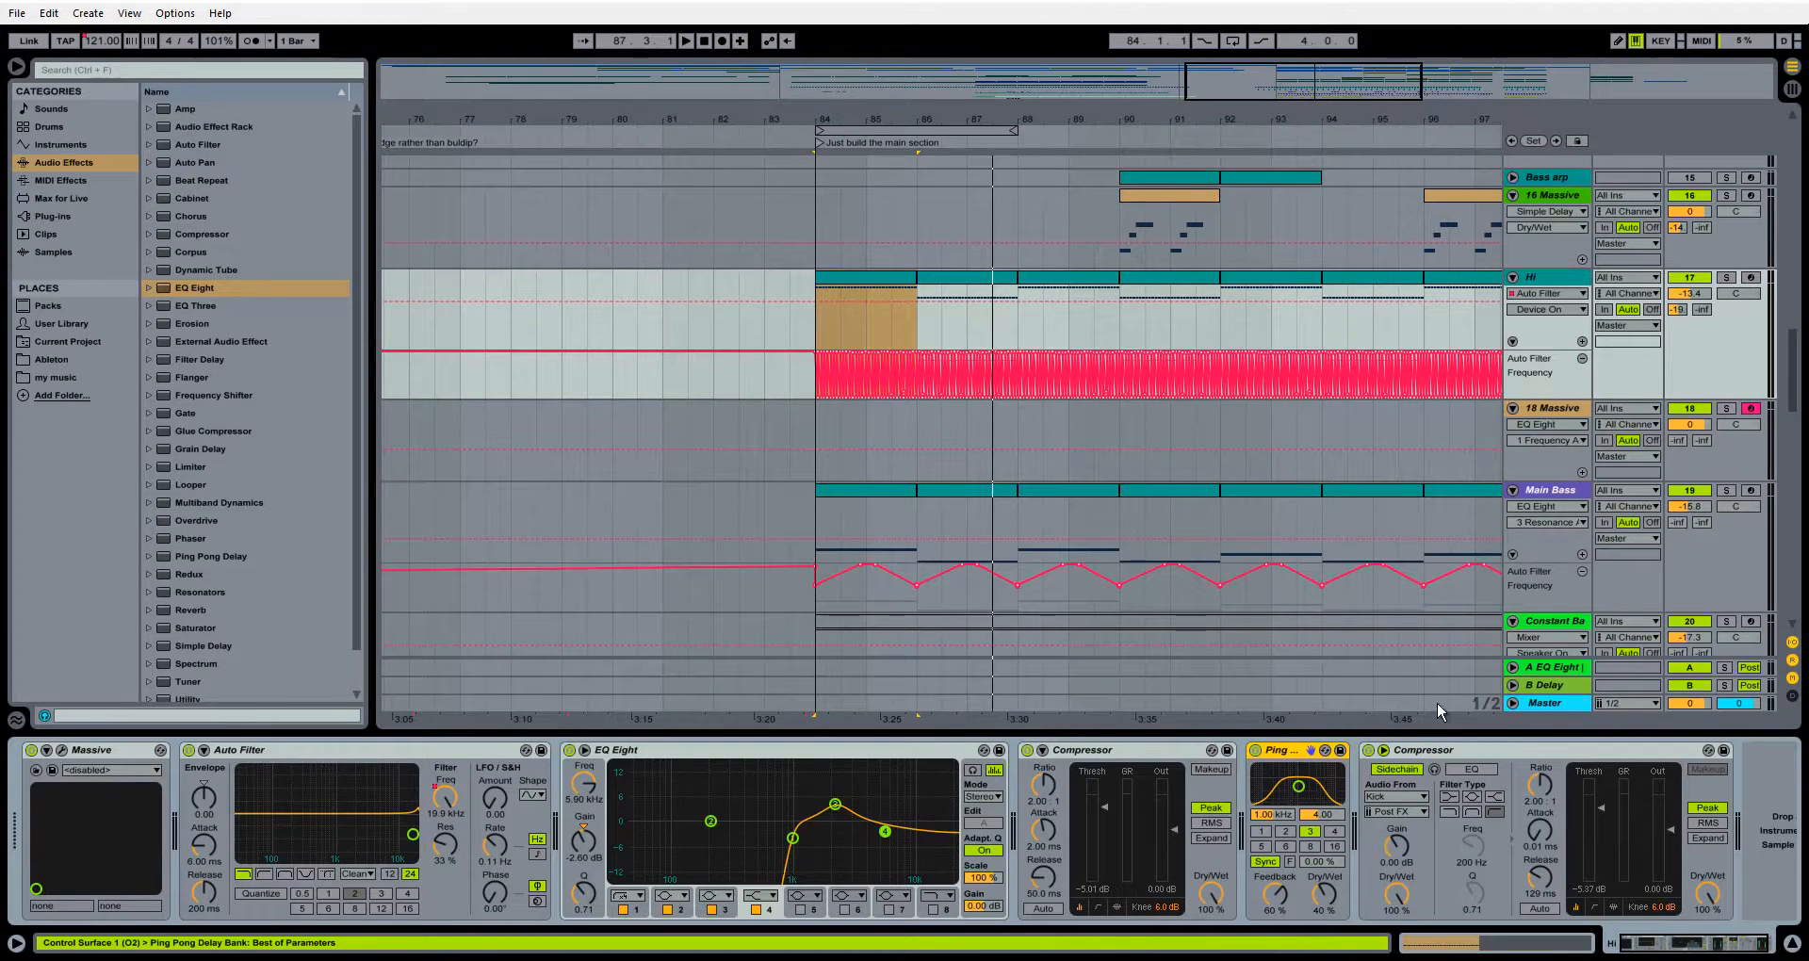
left_click(1726, 278)
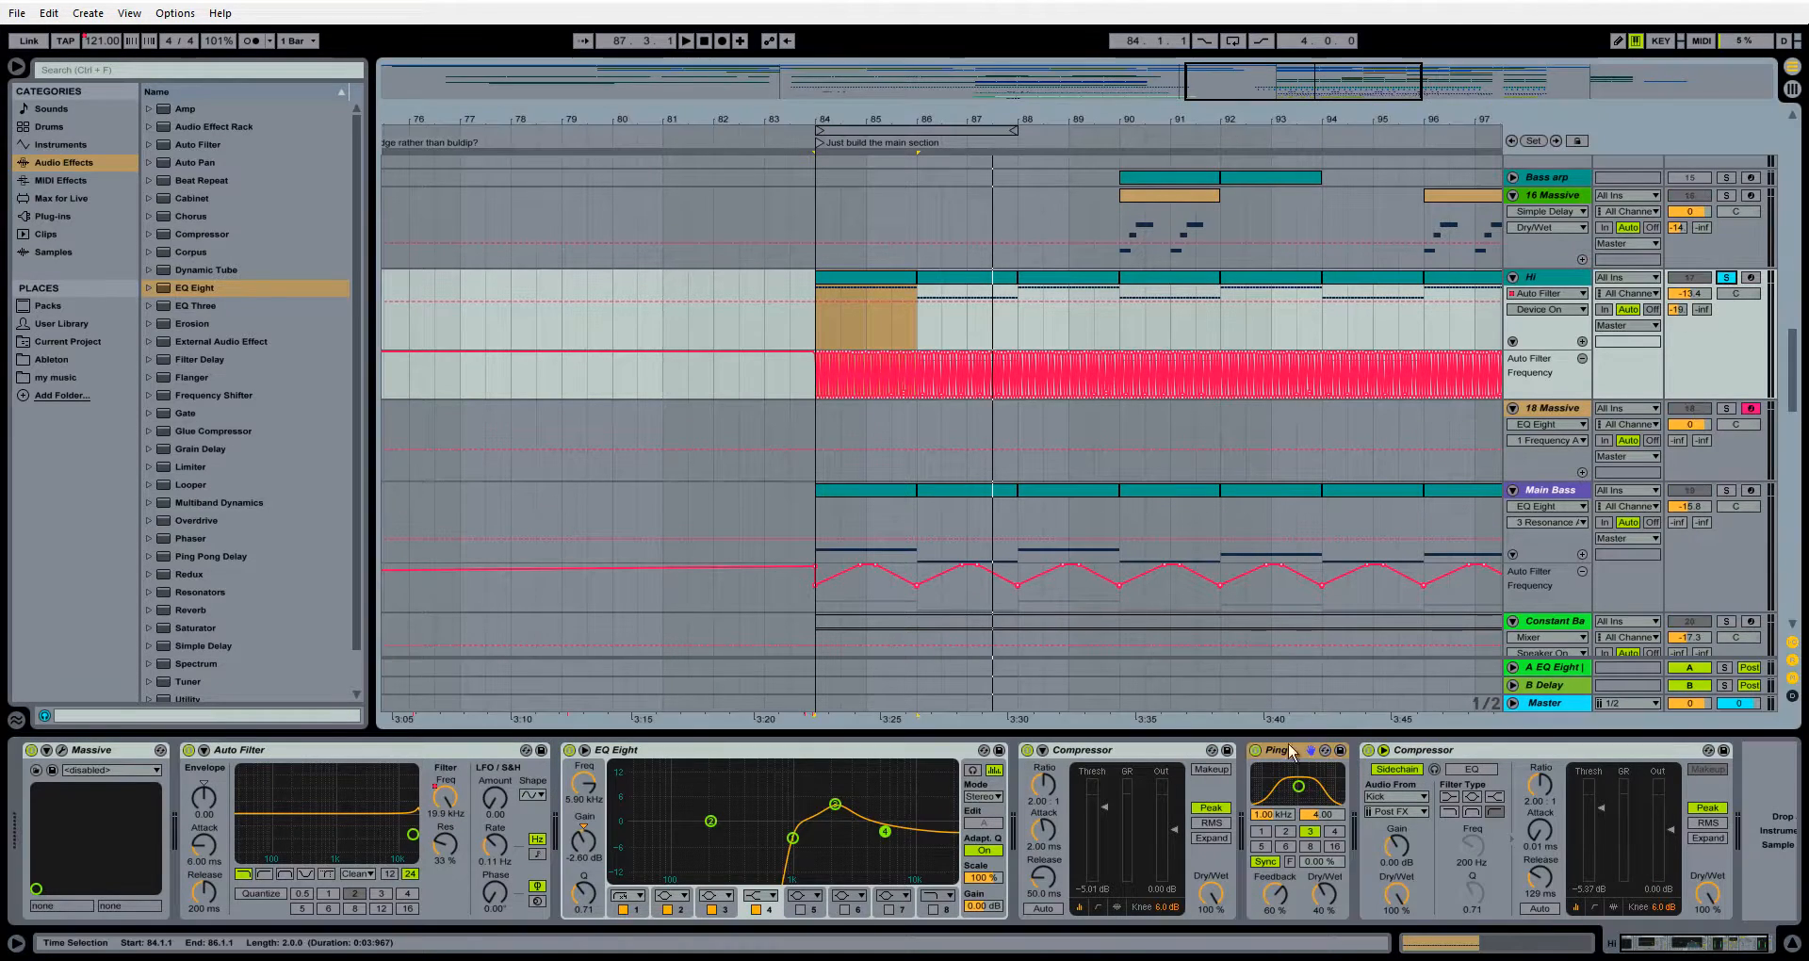
key("space")
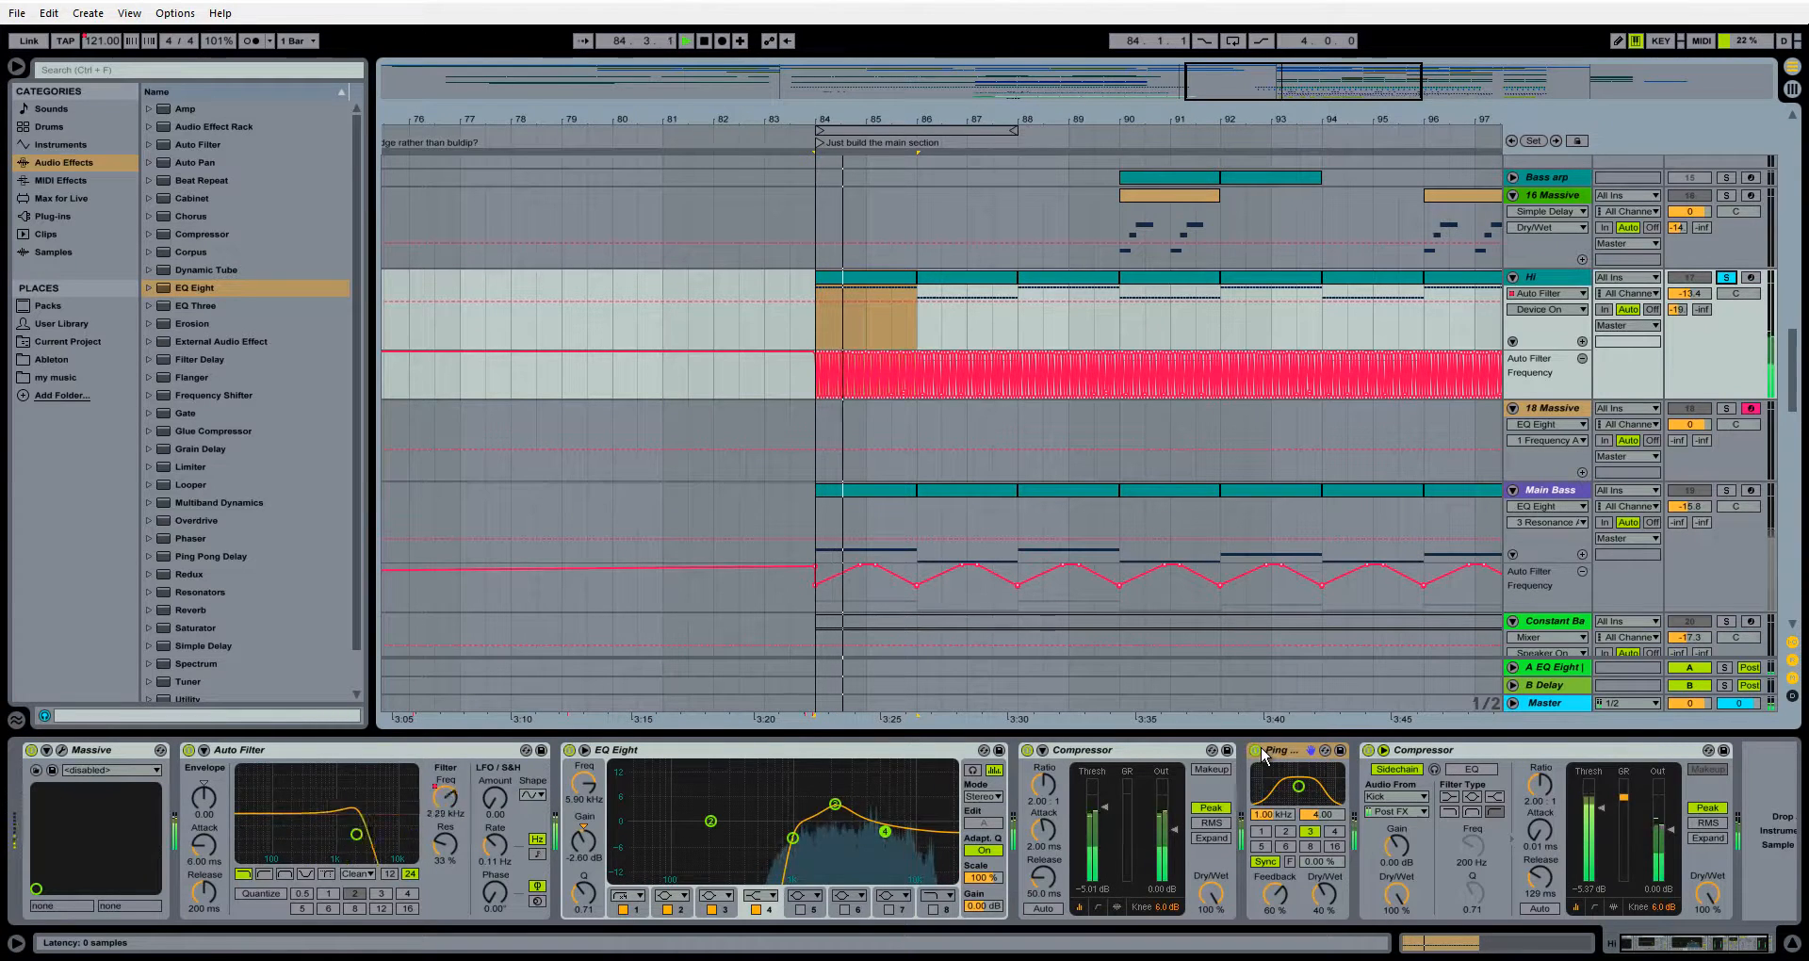
left_click(1257, 751)
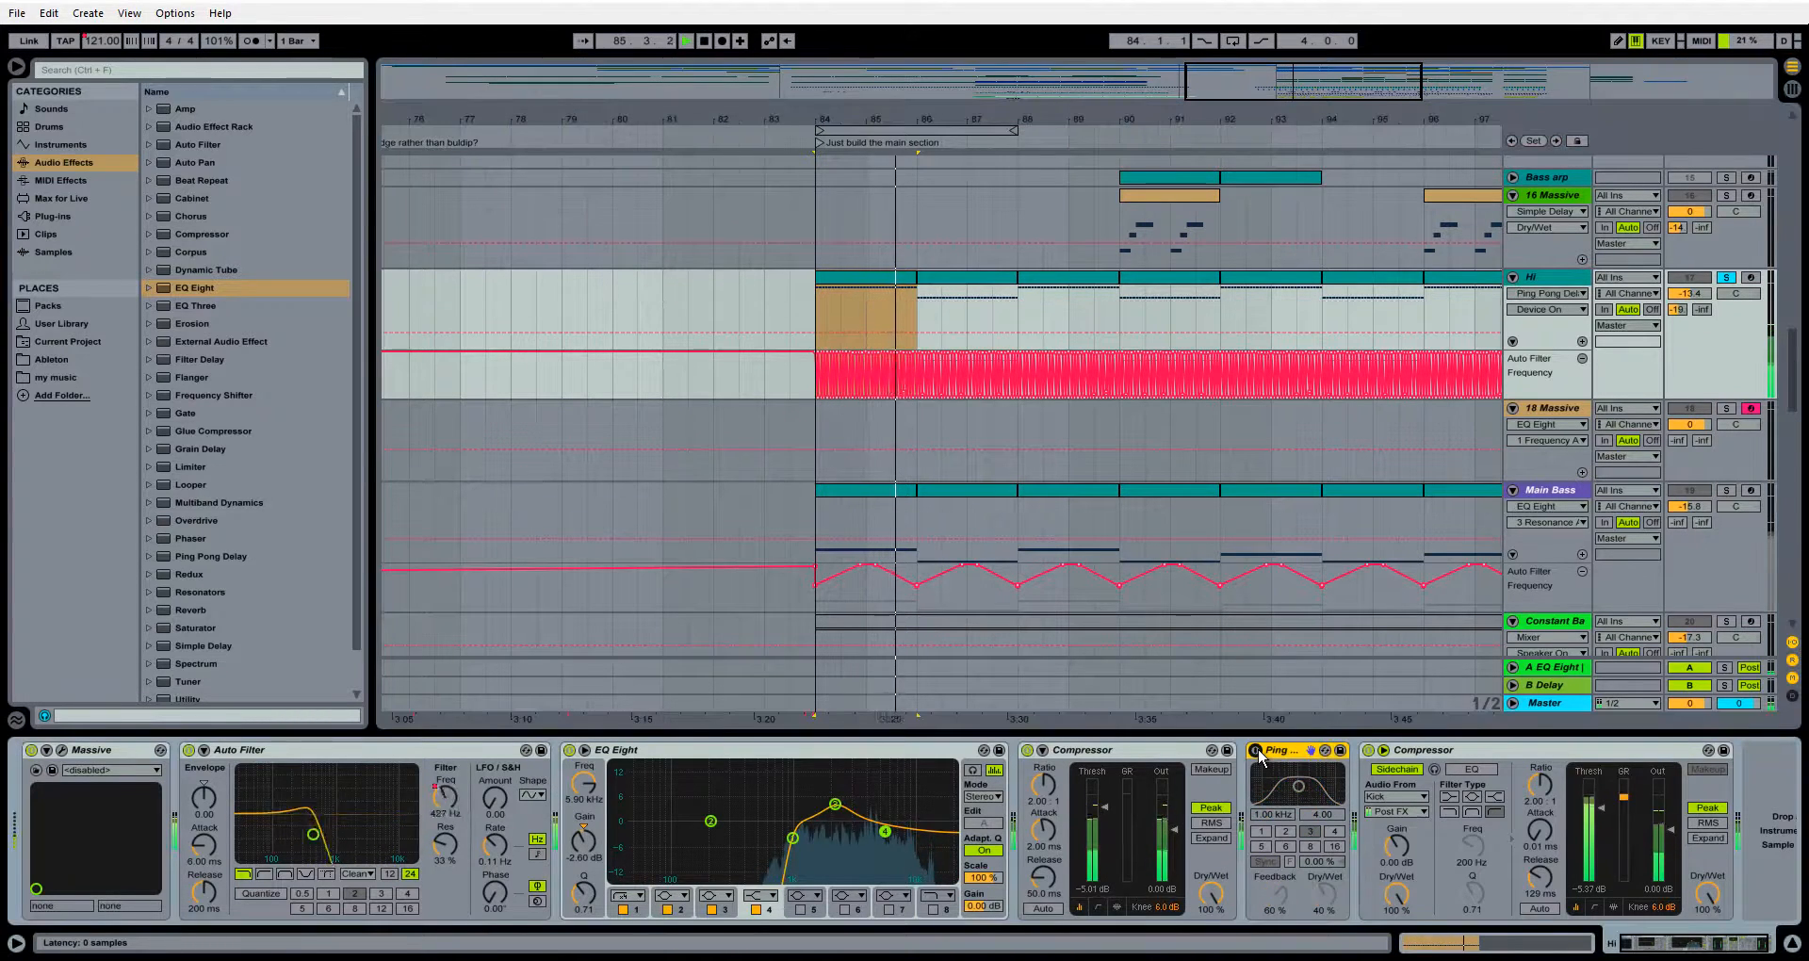
left_click(1257, 750)
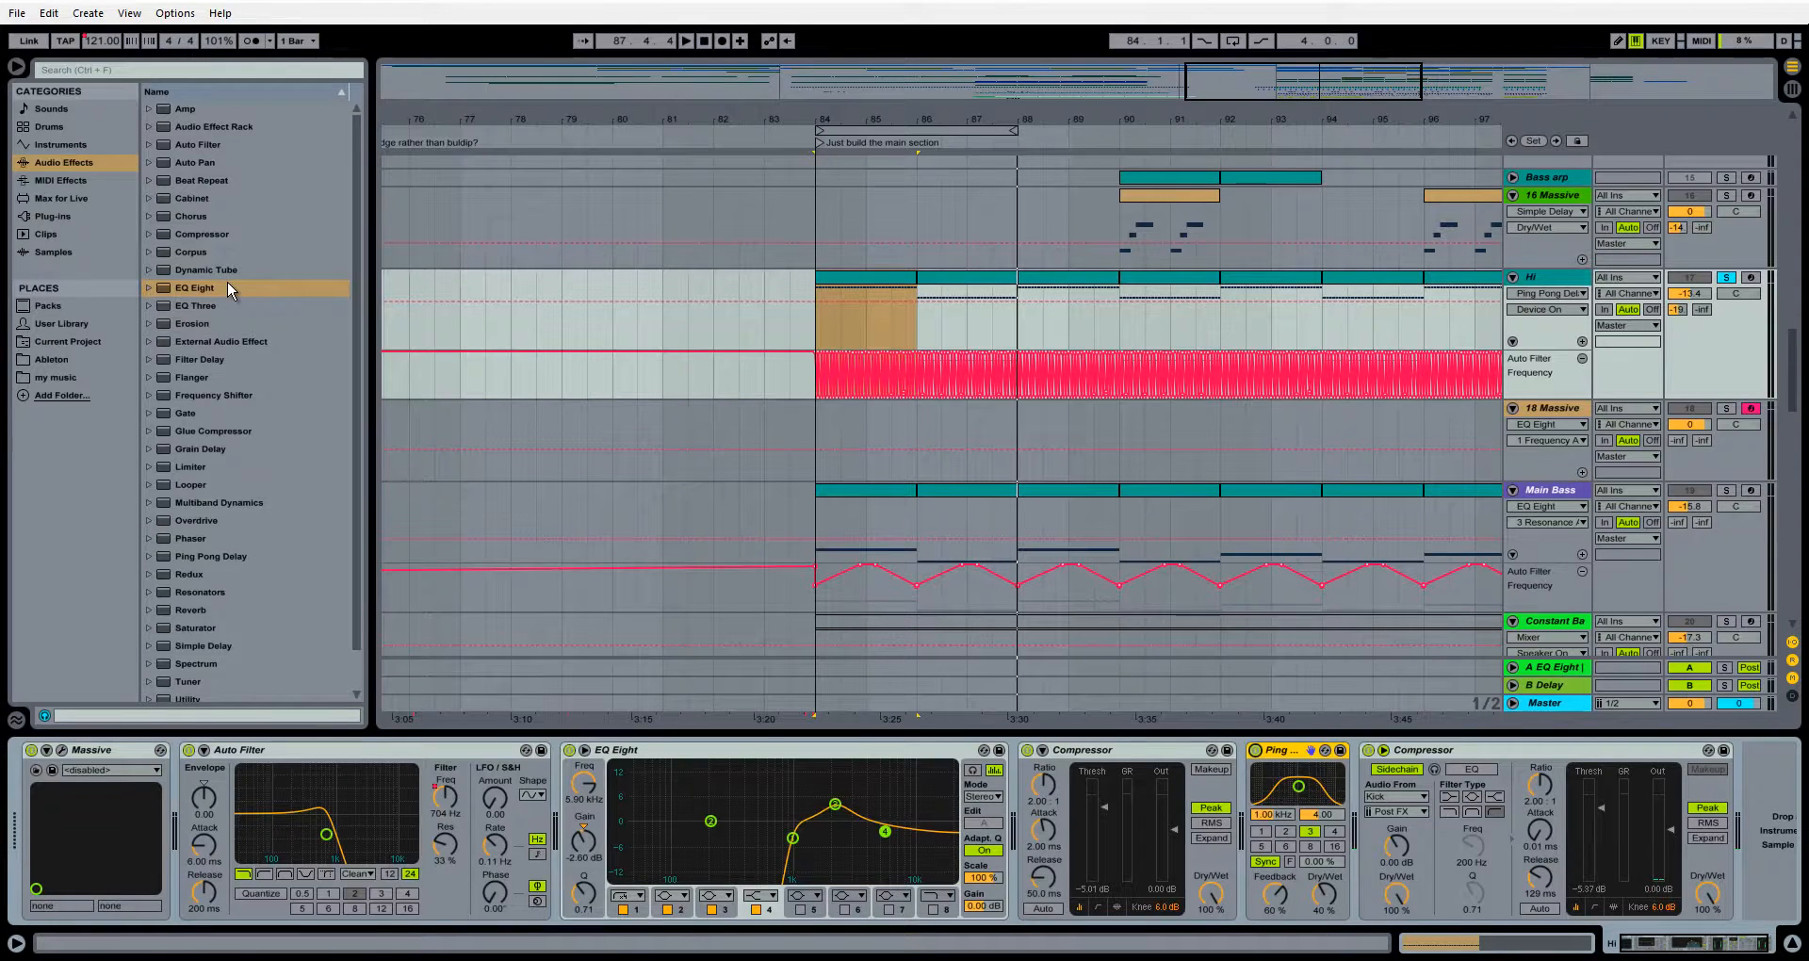
Add an EQ Eight at the end of the Hi track's chain in M/S mode and compare the side and mid signals during playback
scroll(251, 608, "down", 2)
scroll(890, 670, "up", 2)
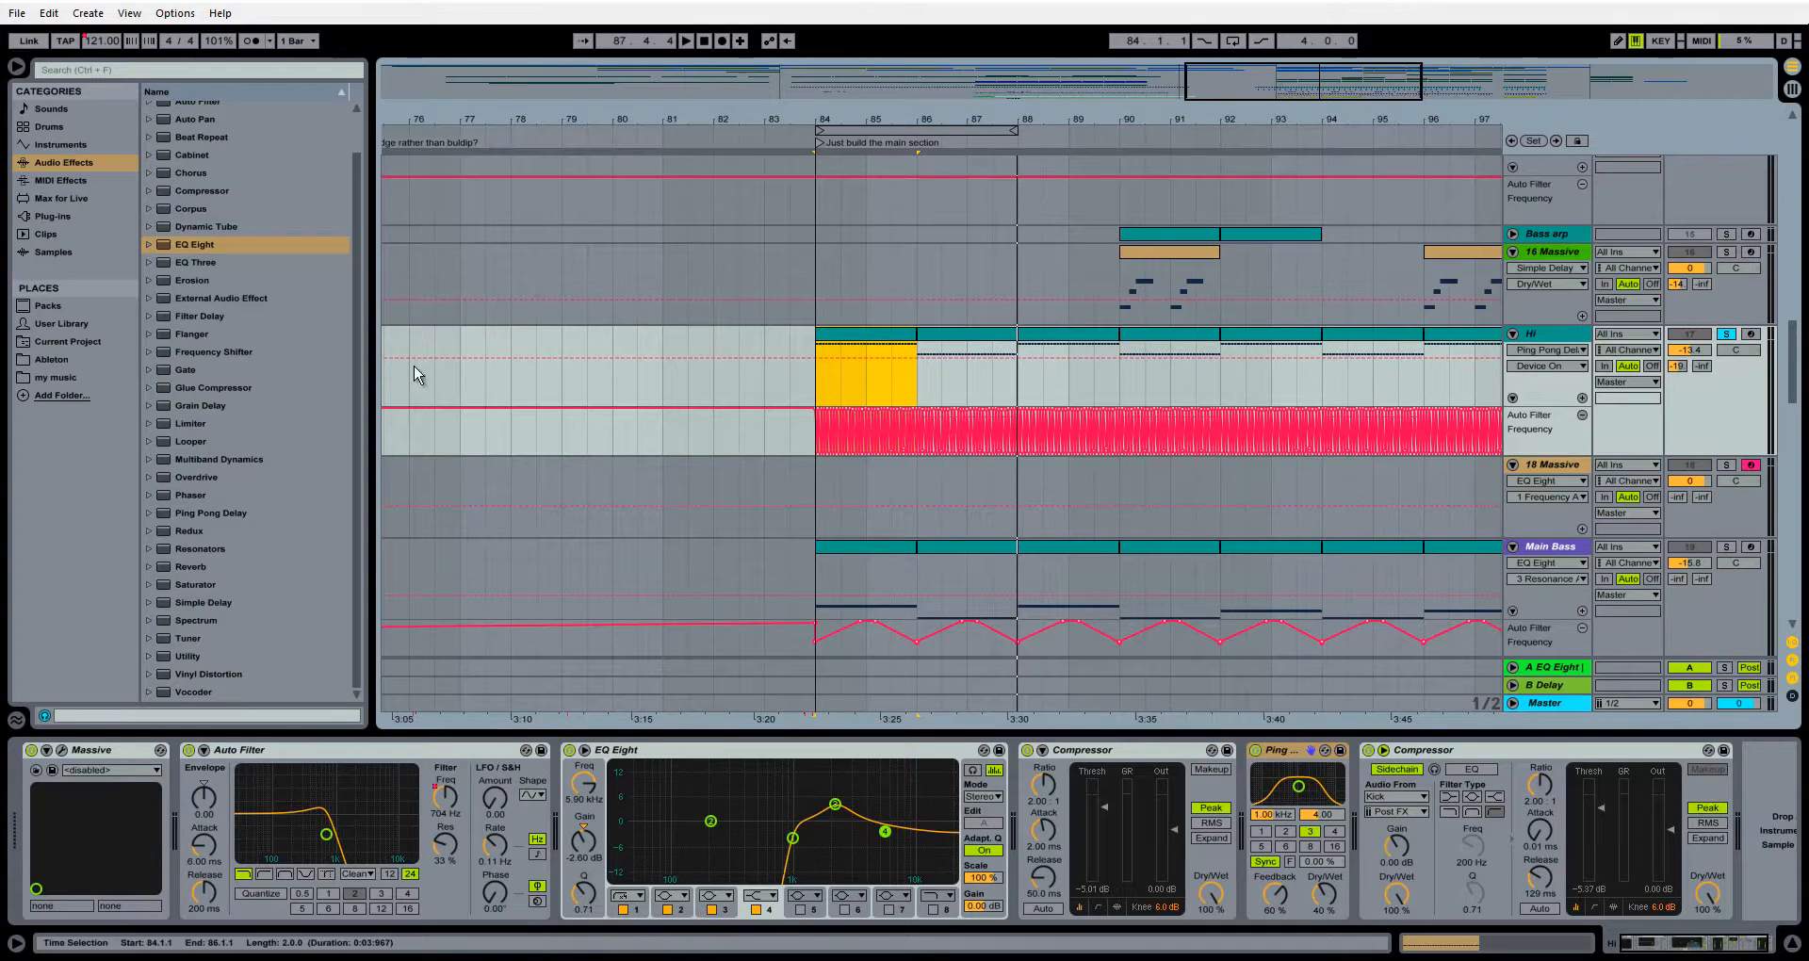
left_click_drag(230, 244, 1700, 765)
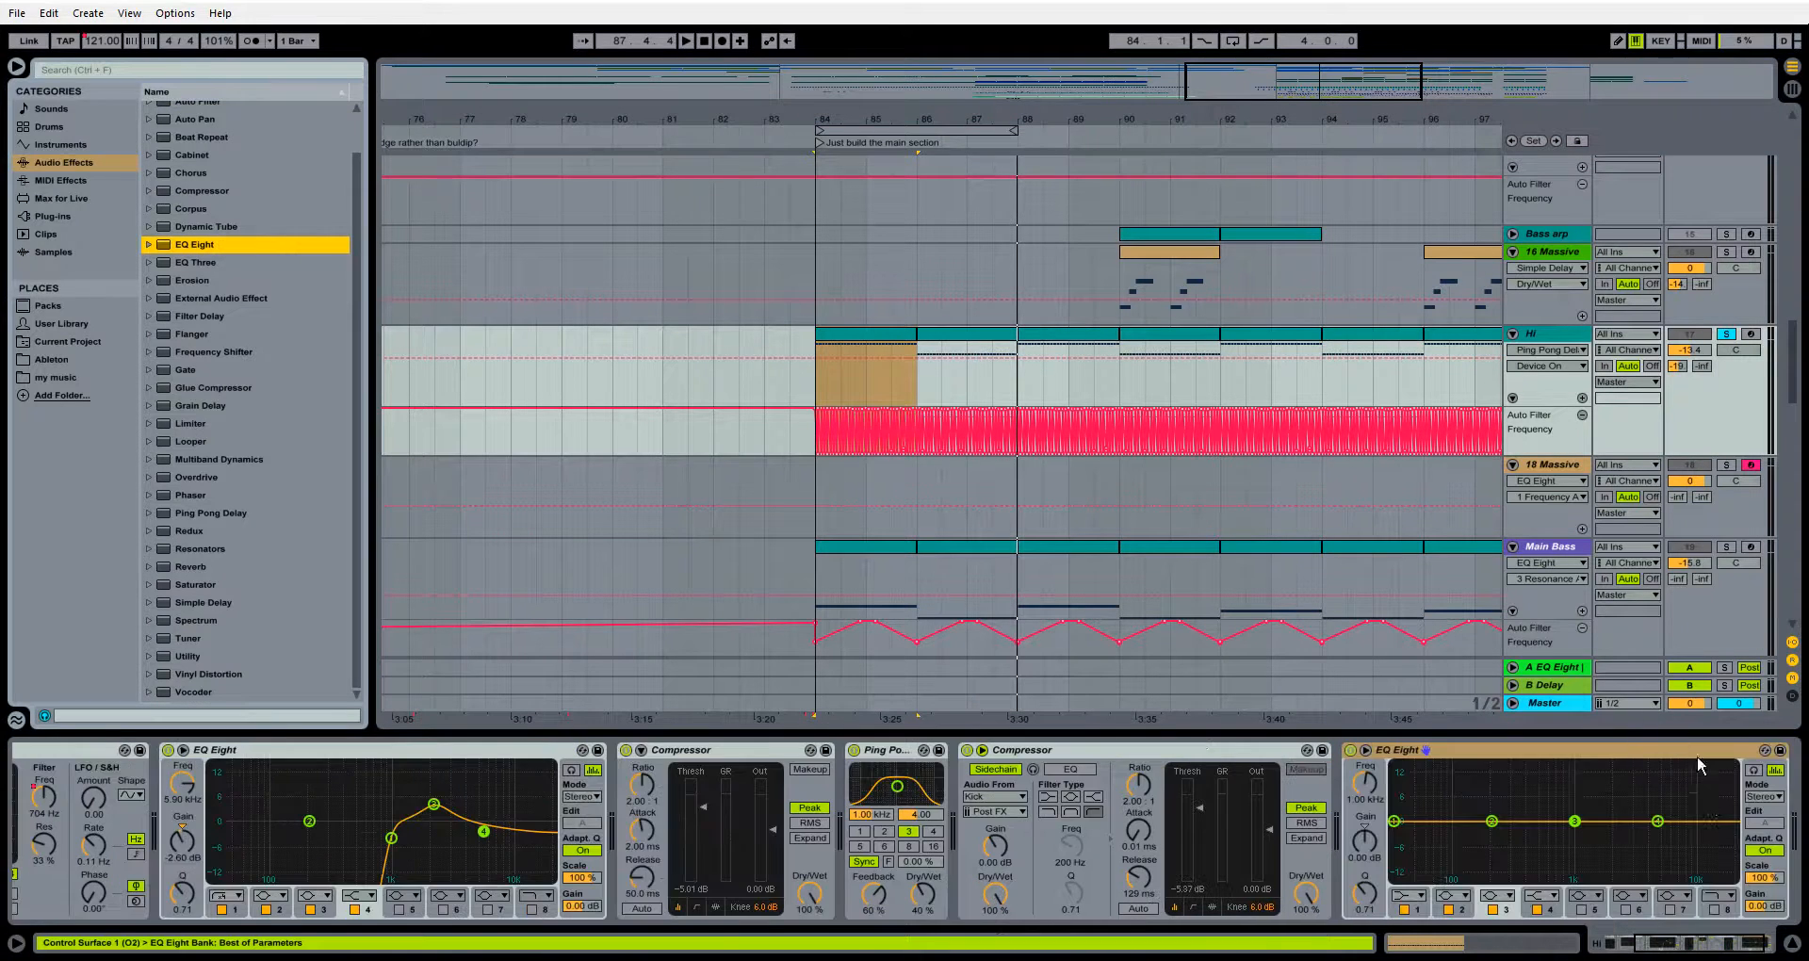
left_click(1761, 797)
key("space")
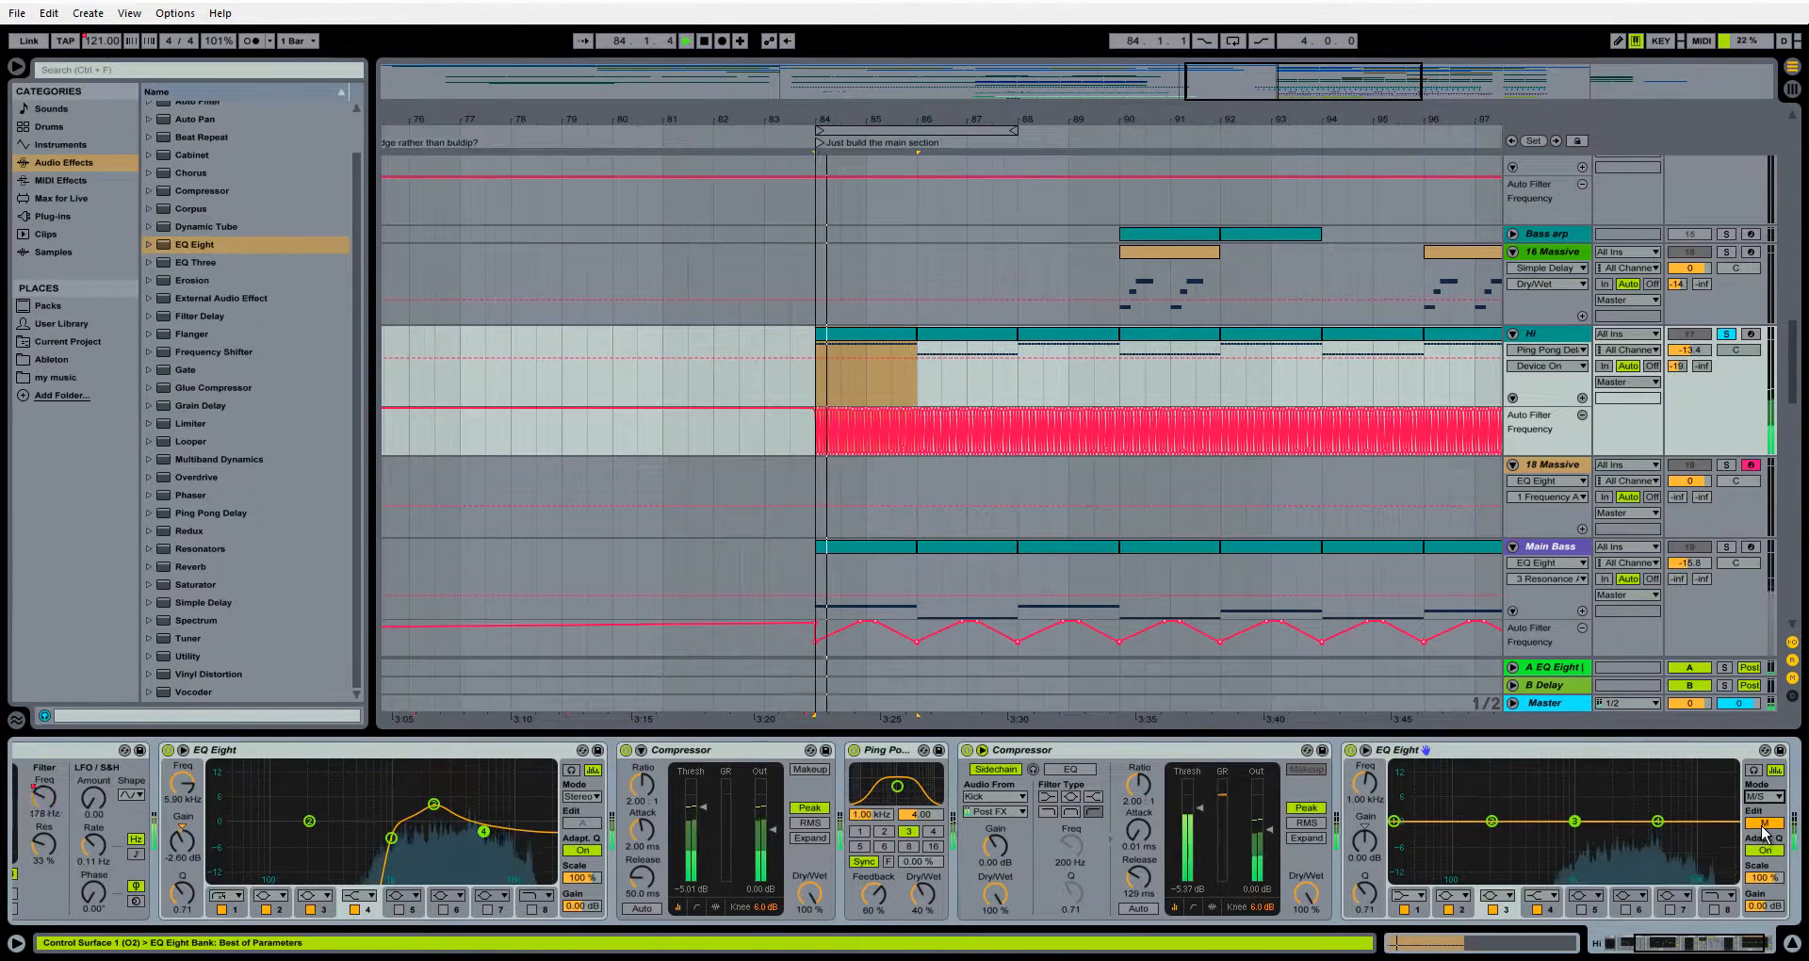
left_click(1763, 825)
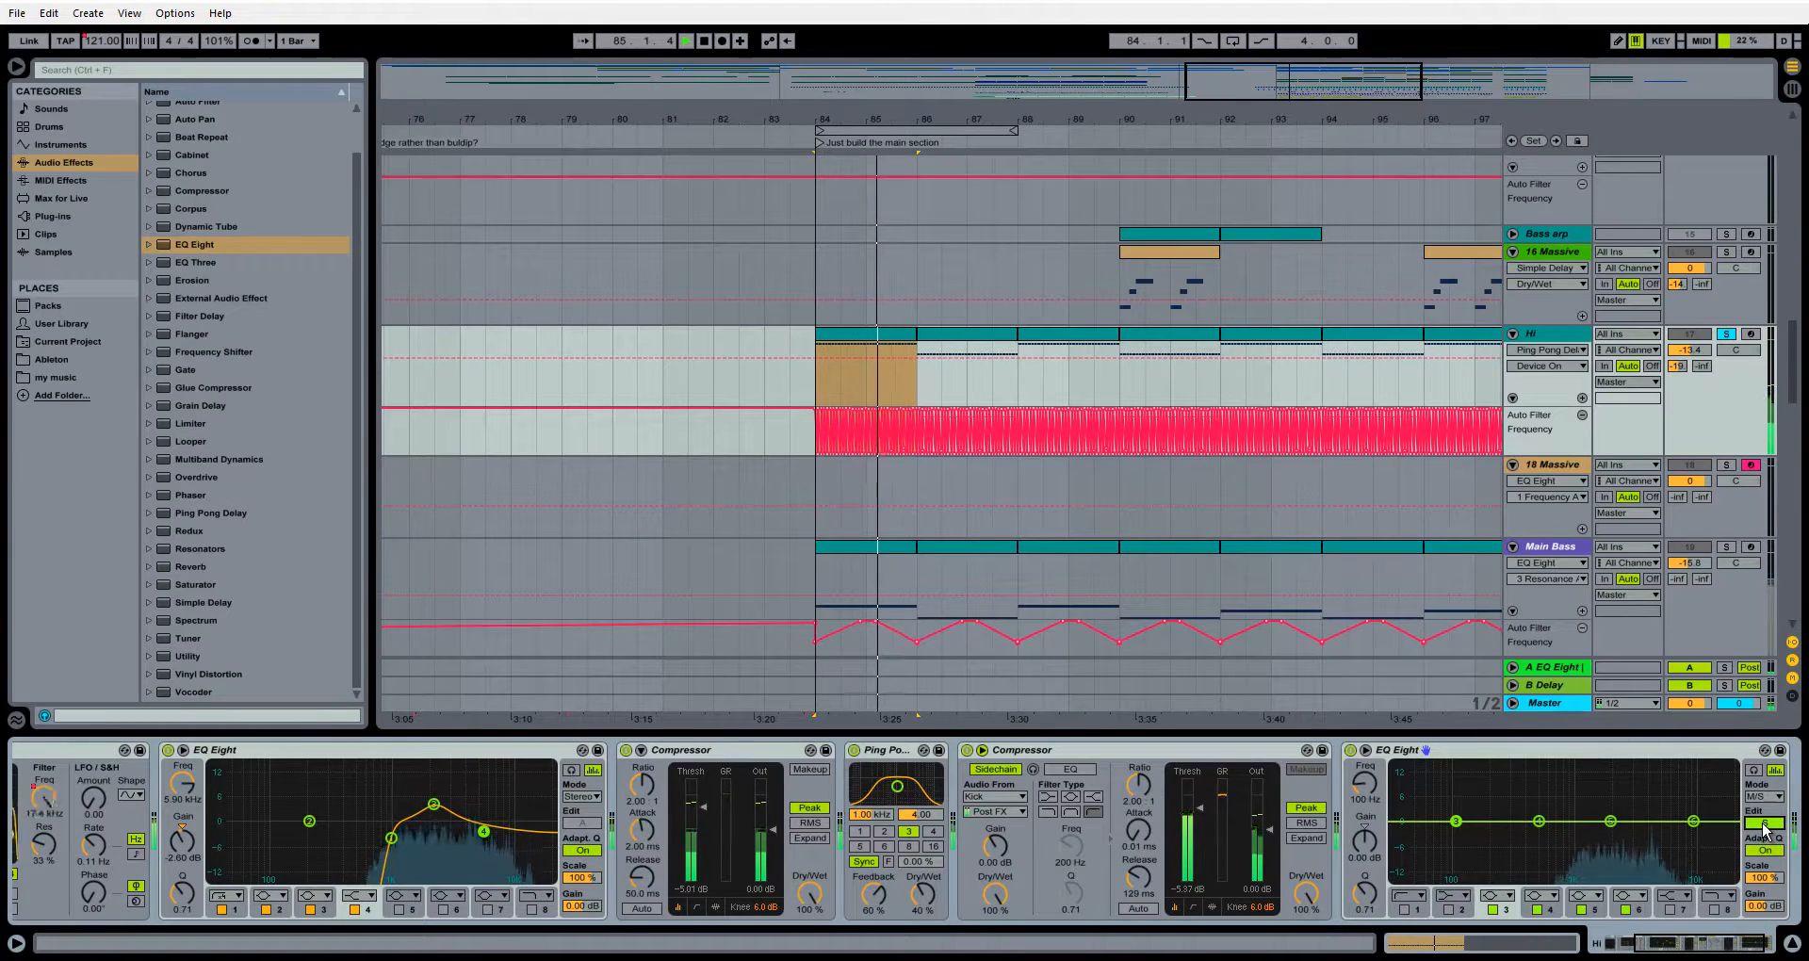
left_click(1760, 824)
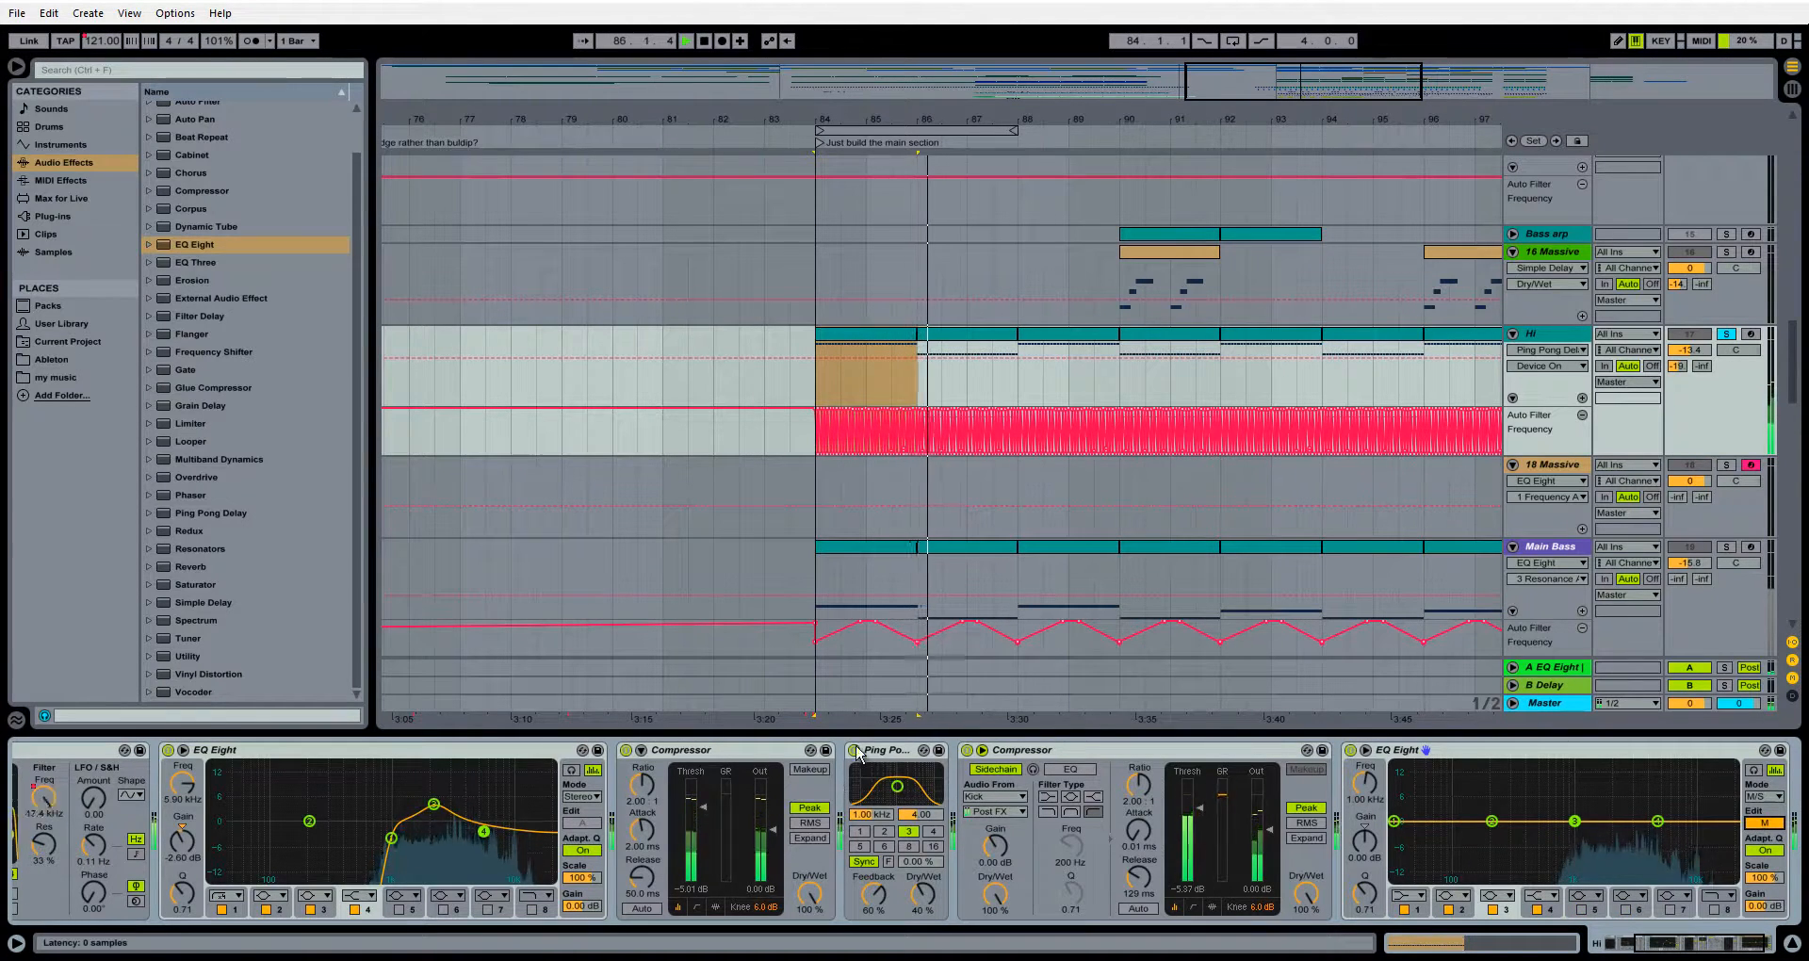
Replay from bar 84 to check the side signal with Ping Pong Delay off, and delete the EQ Eight at the chain's end
key("space")
key("space")
left_click(1766, 824)
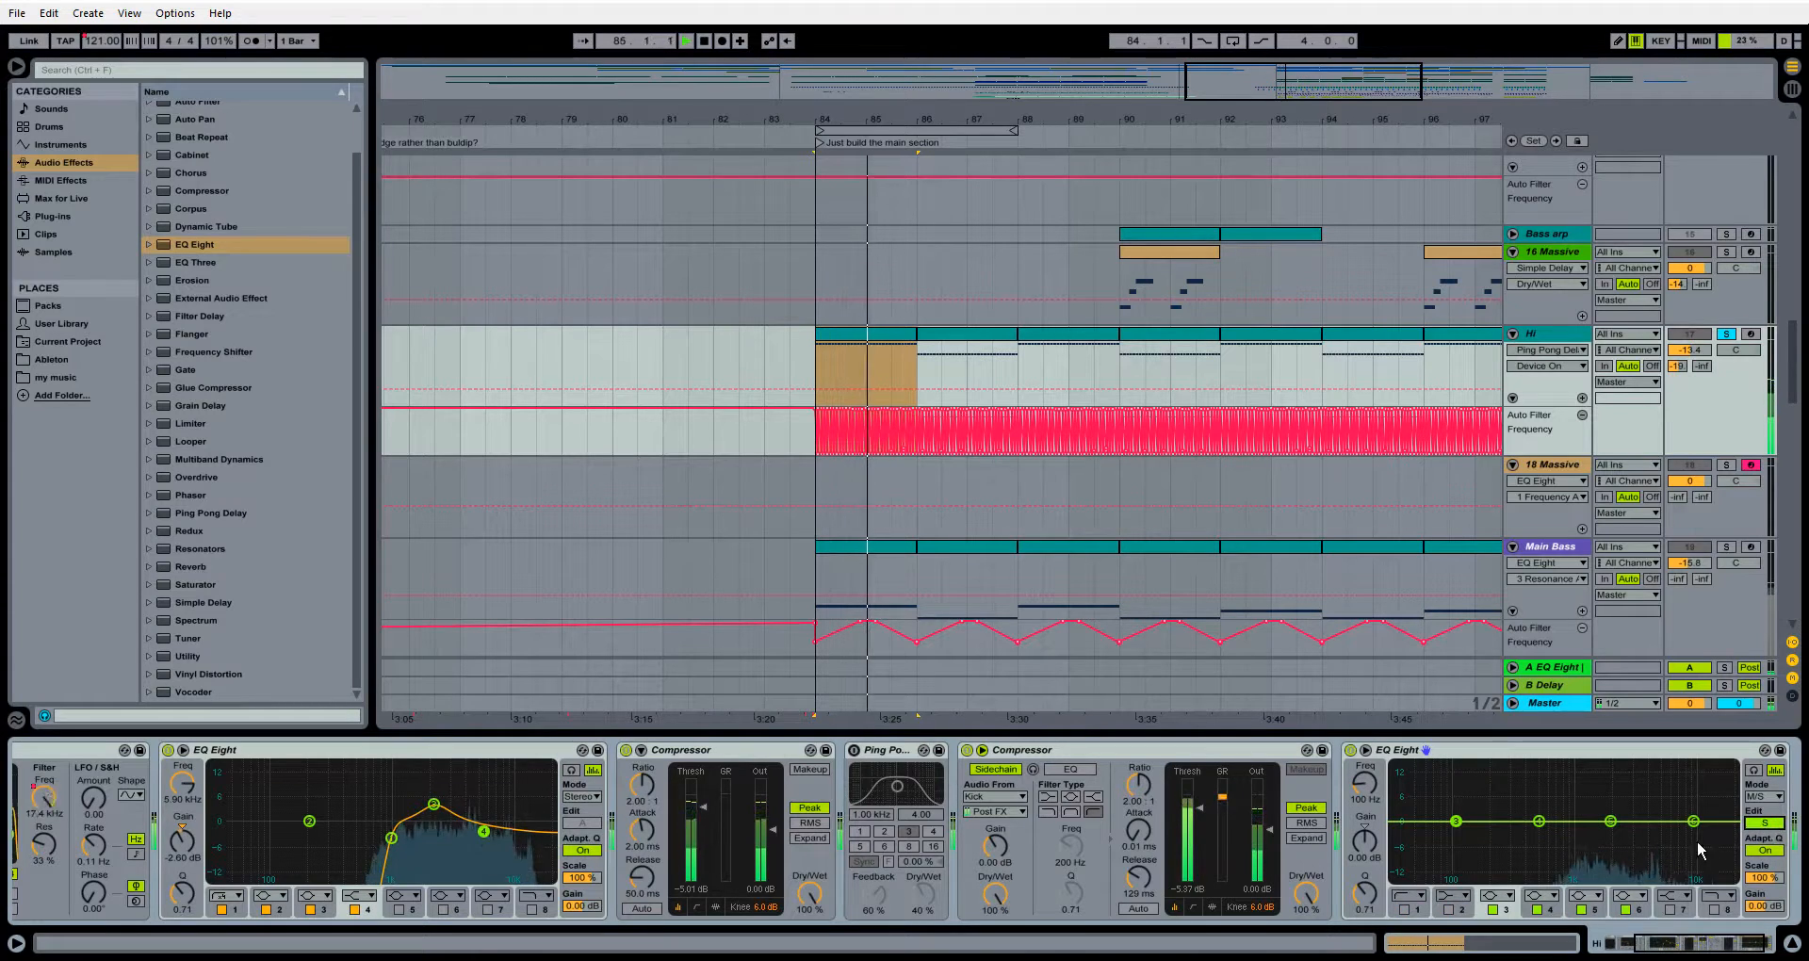
left_click(1766, 824)
left_click(1478, 759)
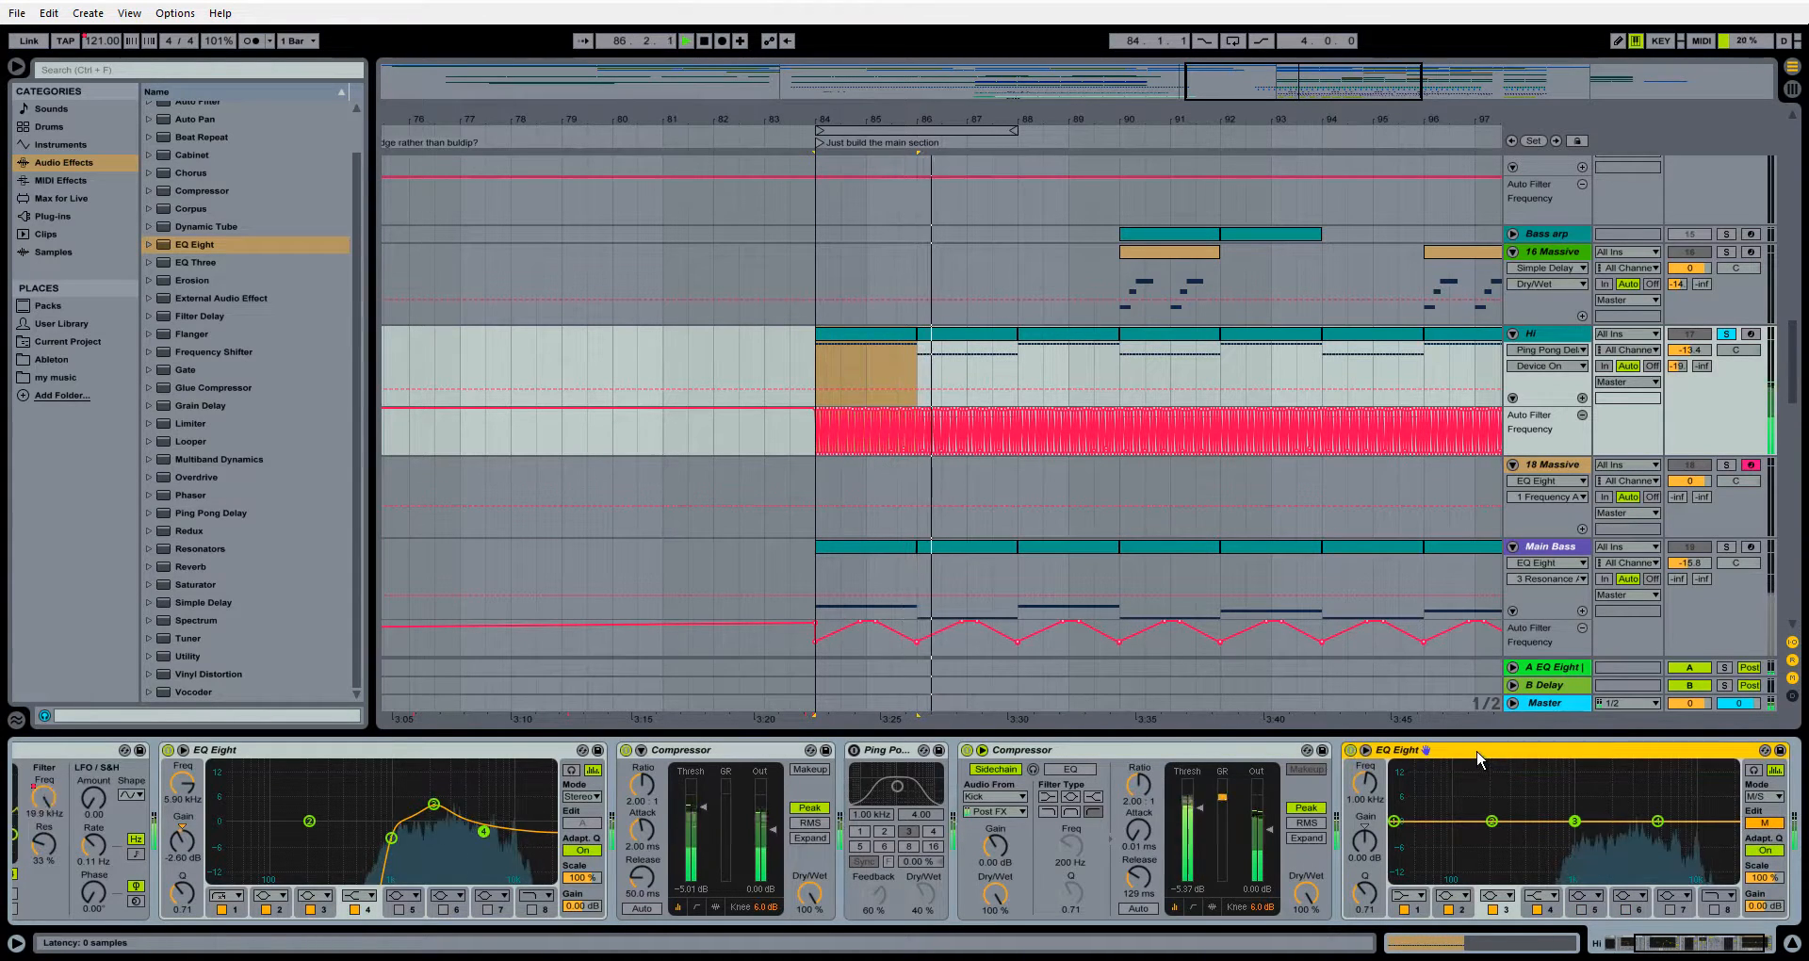
key("Delete")
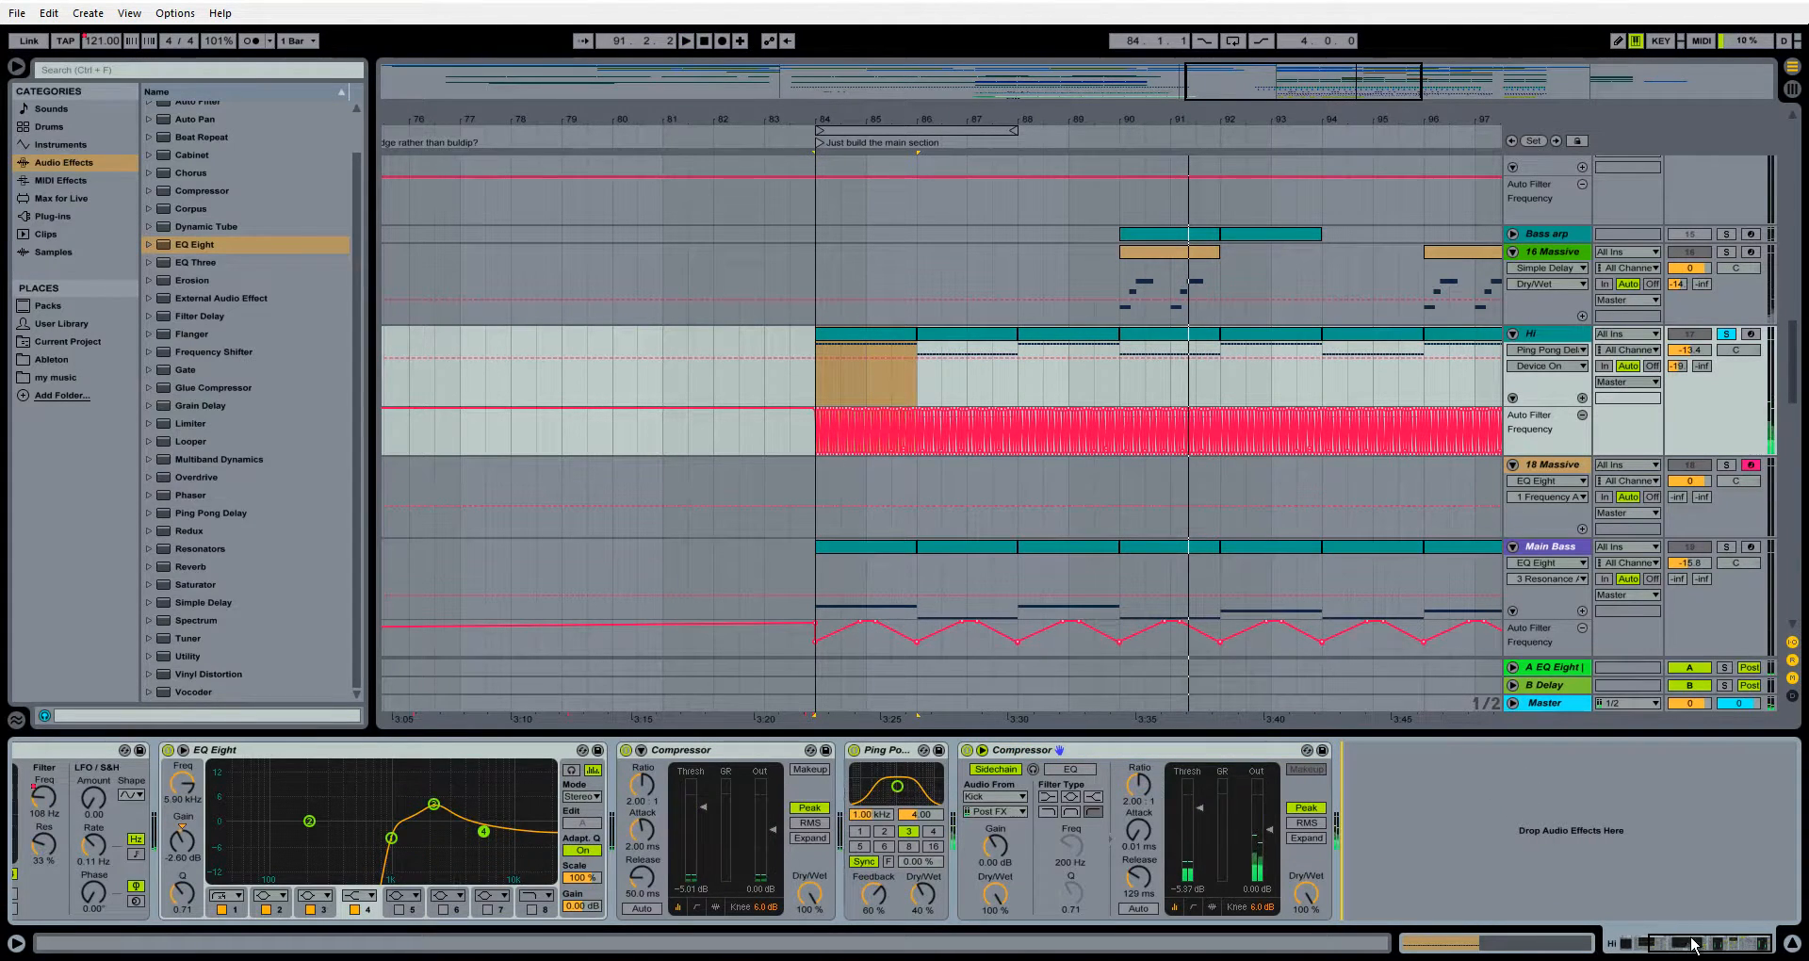
left_click(1658, 947)
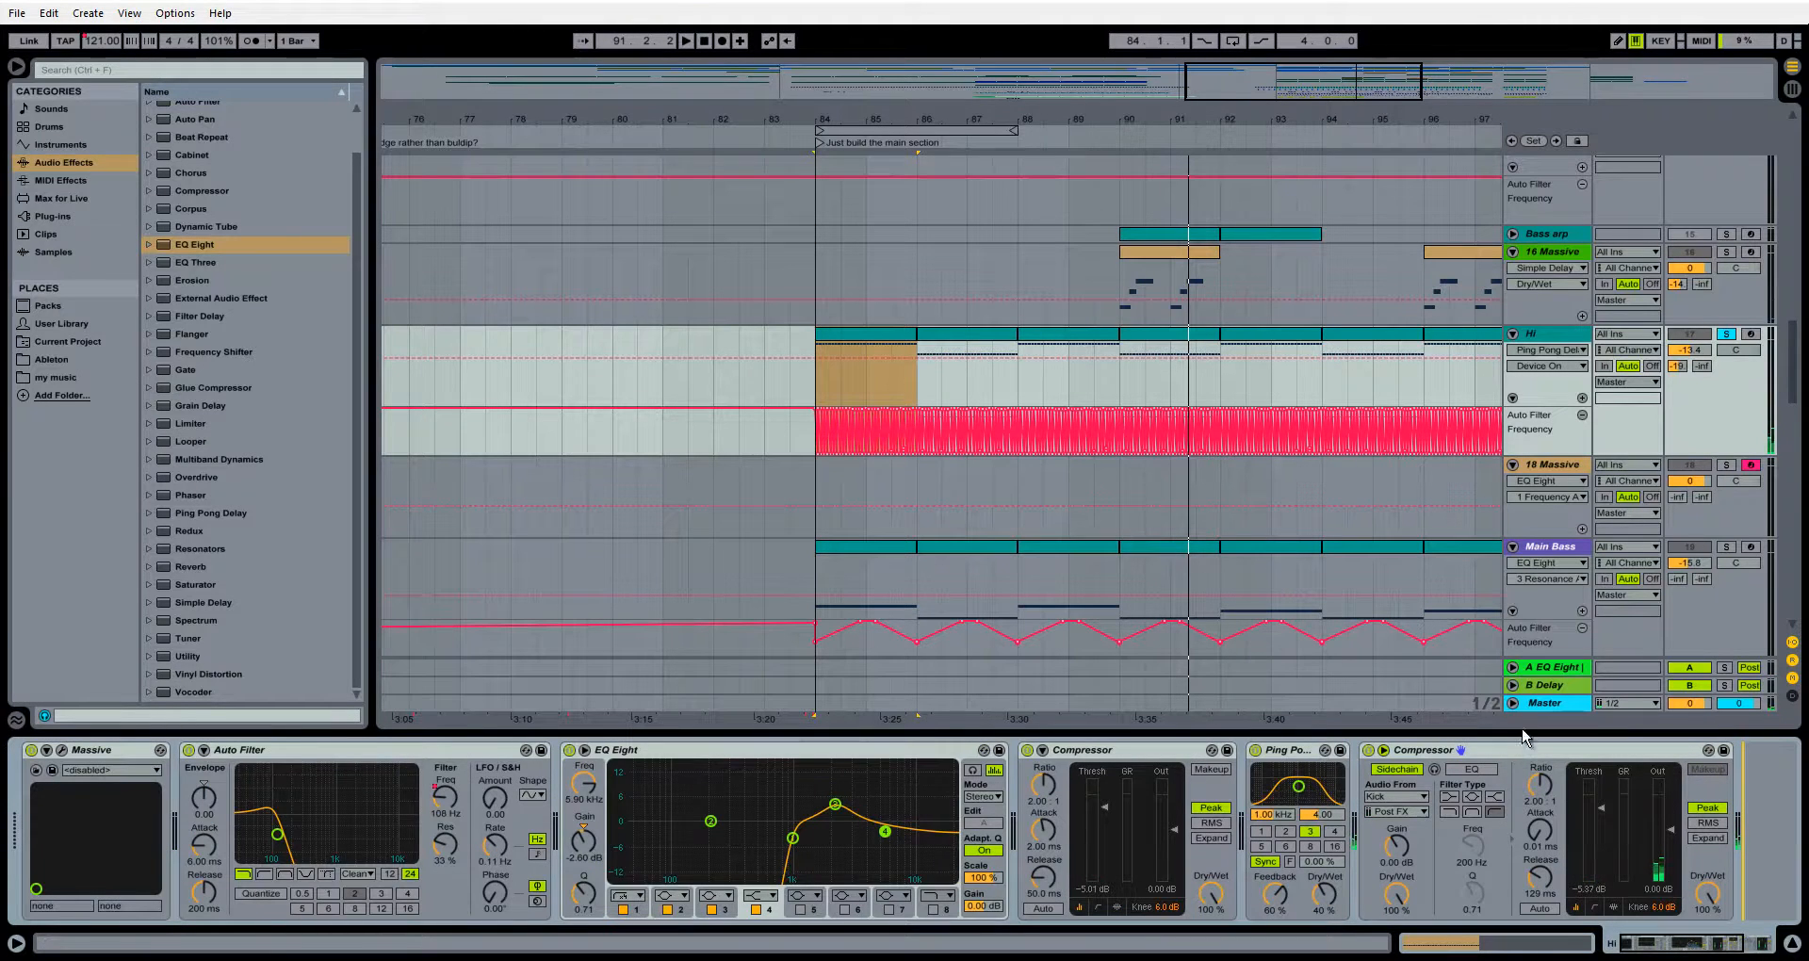
Unsolo the Hi track and examine the MIDI notes in its clip at bar 105
left_click(1725, 335)
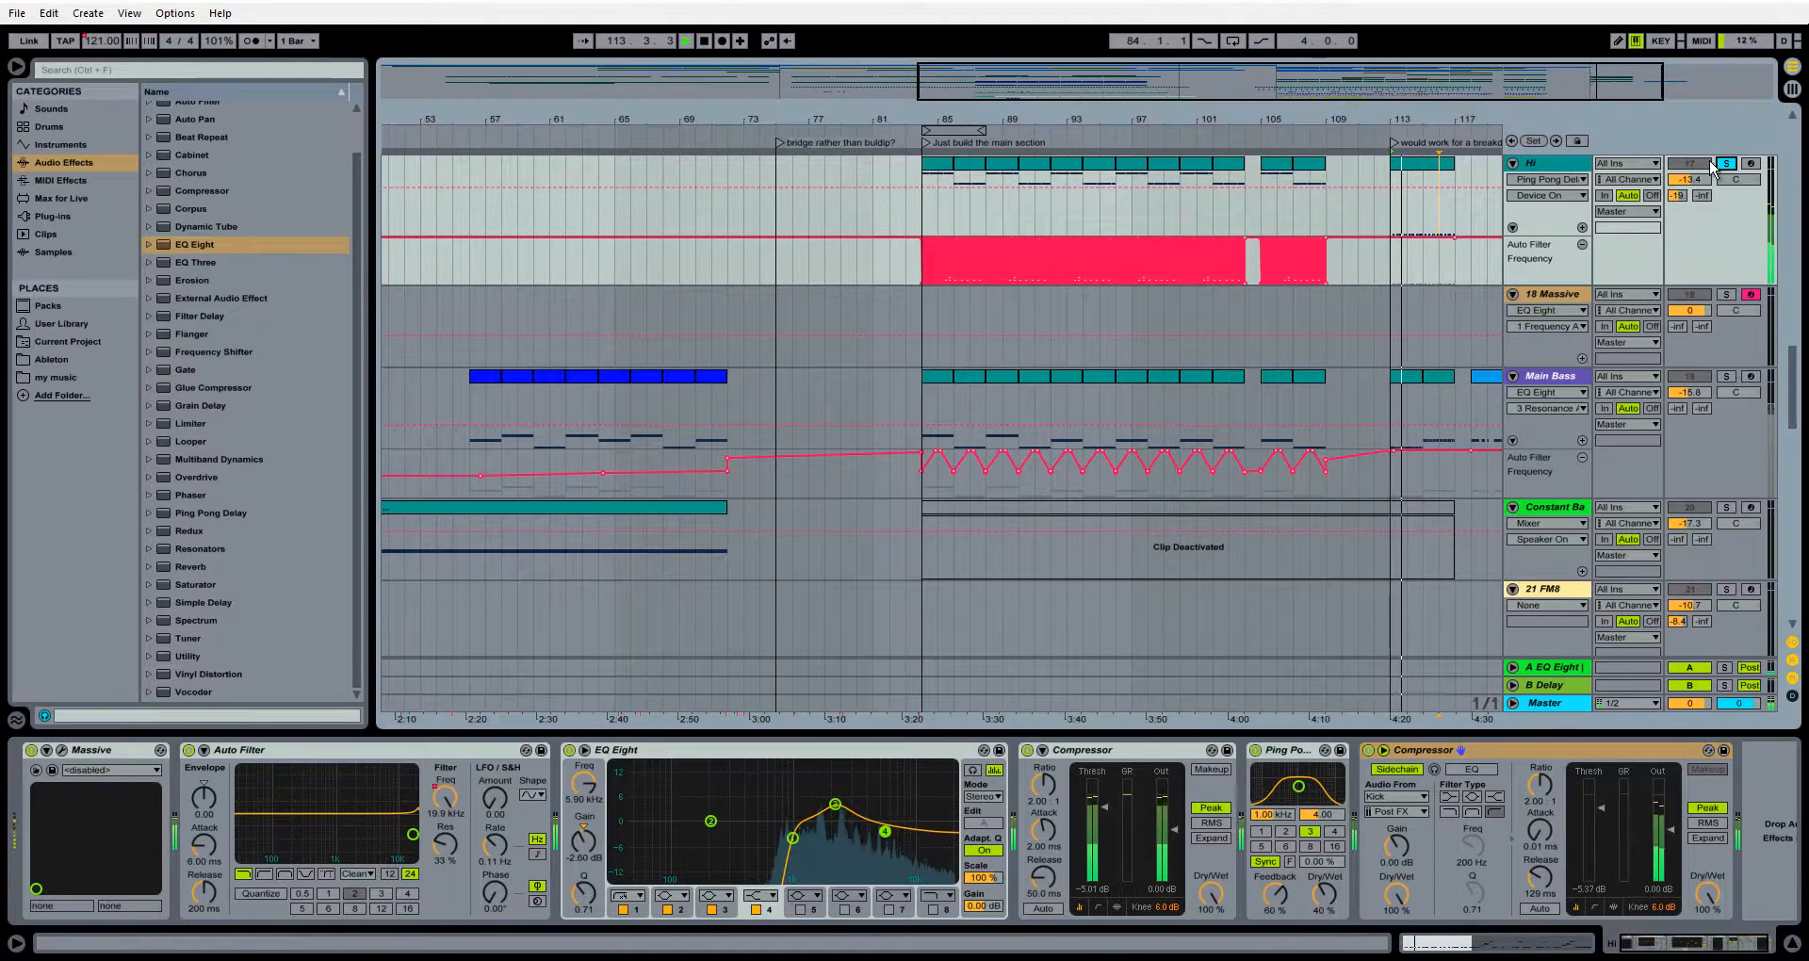
left_click(1718, 162)
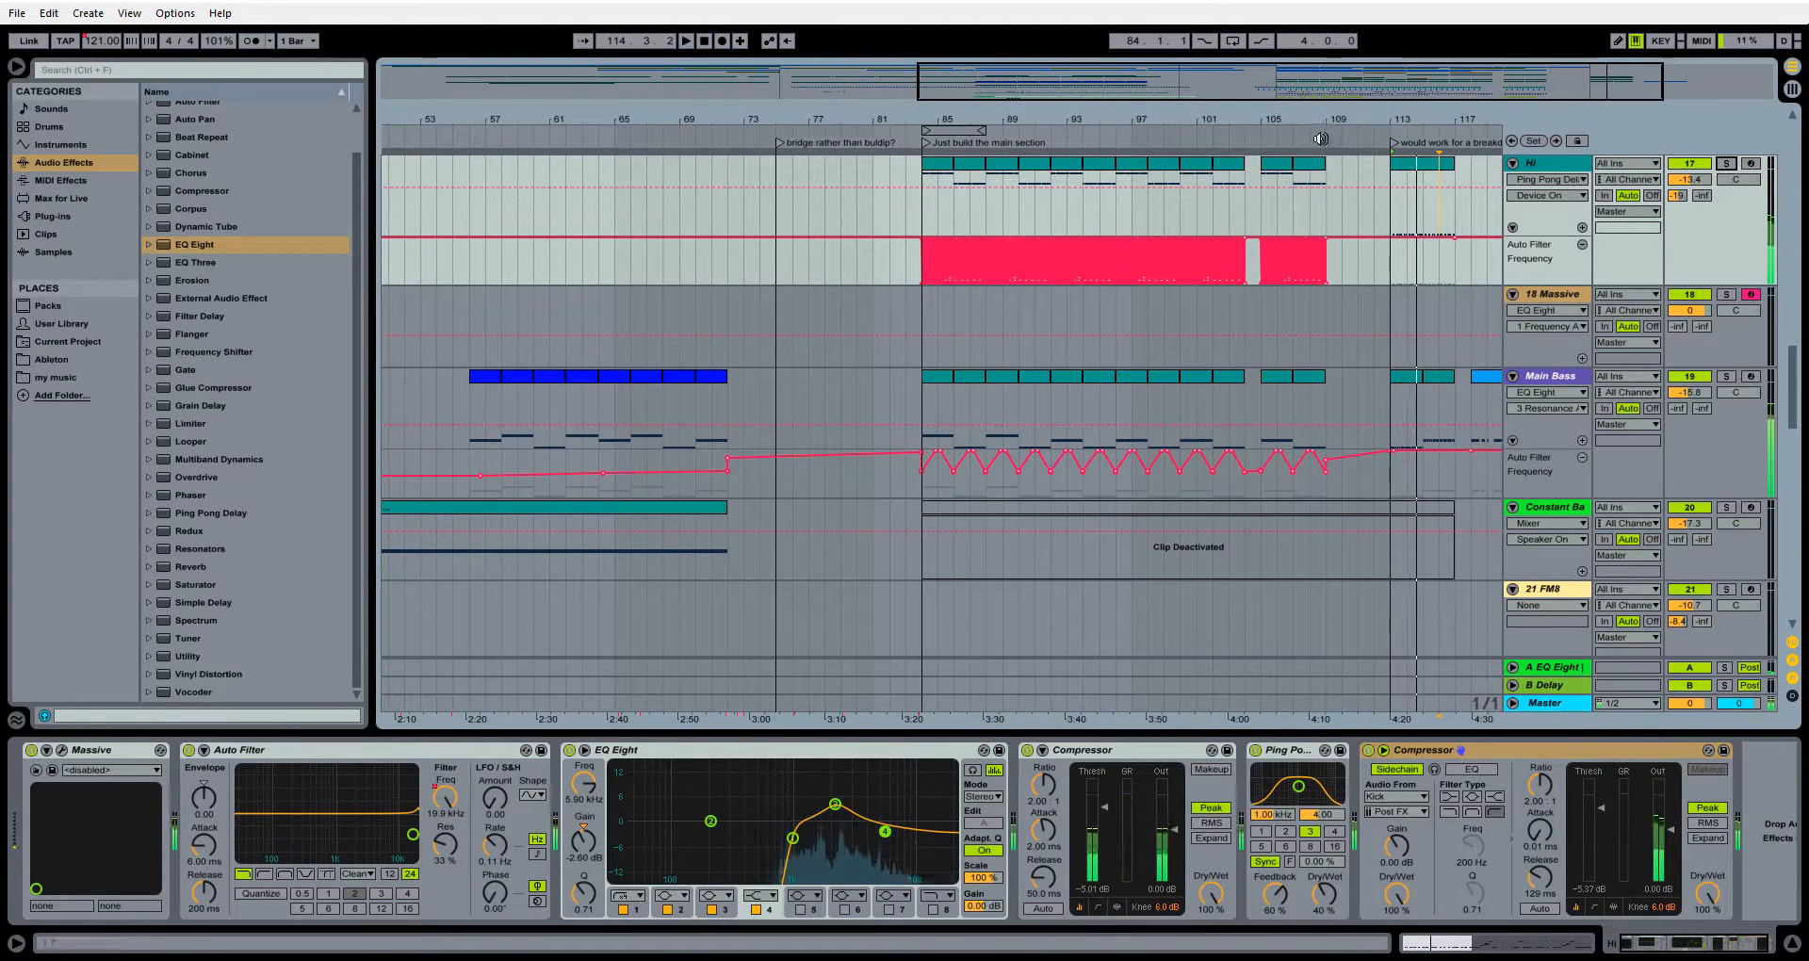
double_click(1277, 175)
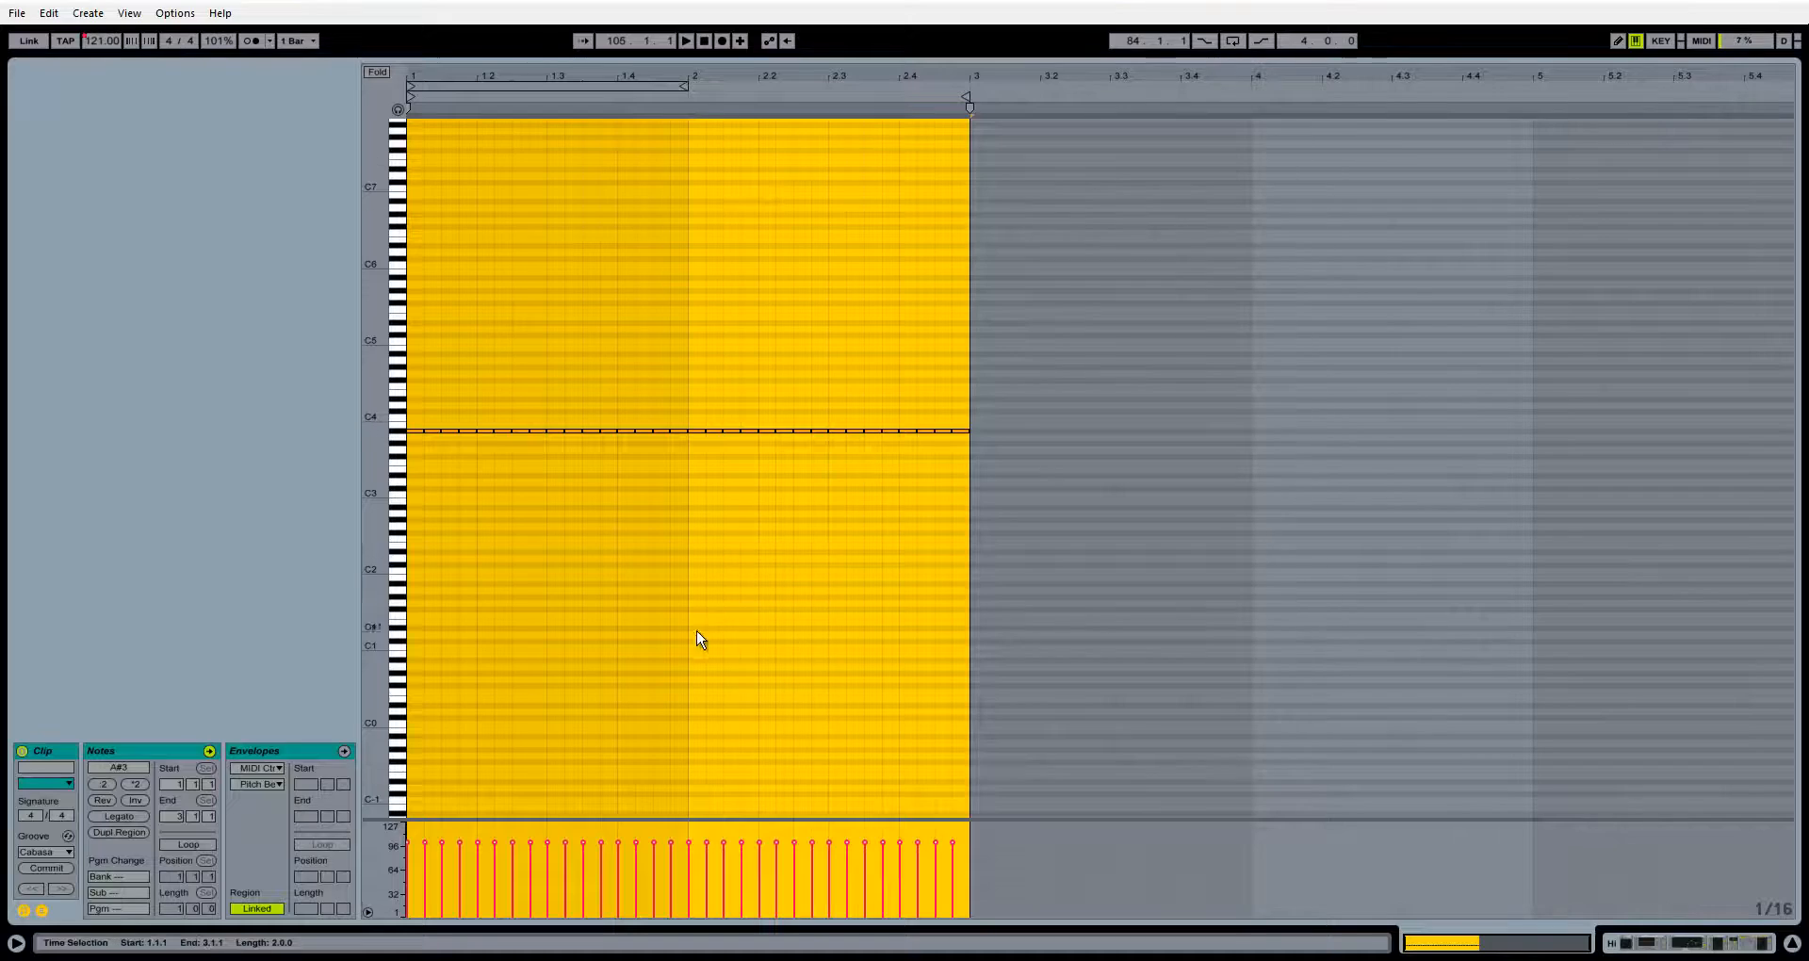
left_click_drag(697, 632, 754, 329)
left_click_drag(694, 355, 481, 401)
left_click(490, 357)
key("shift+Tab")
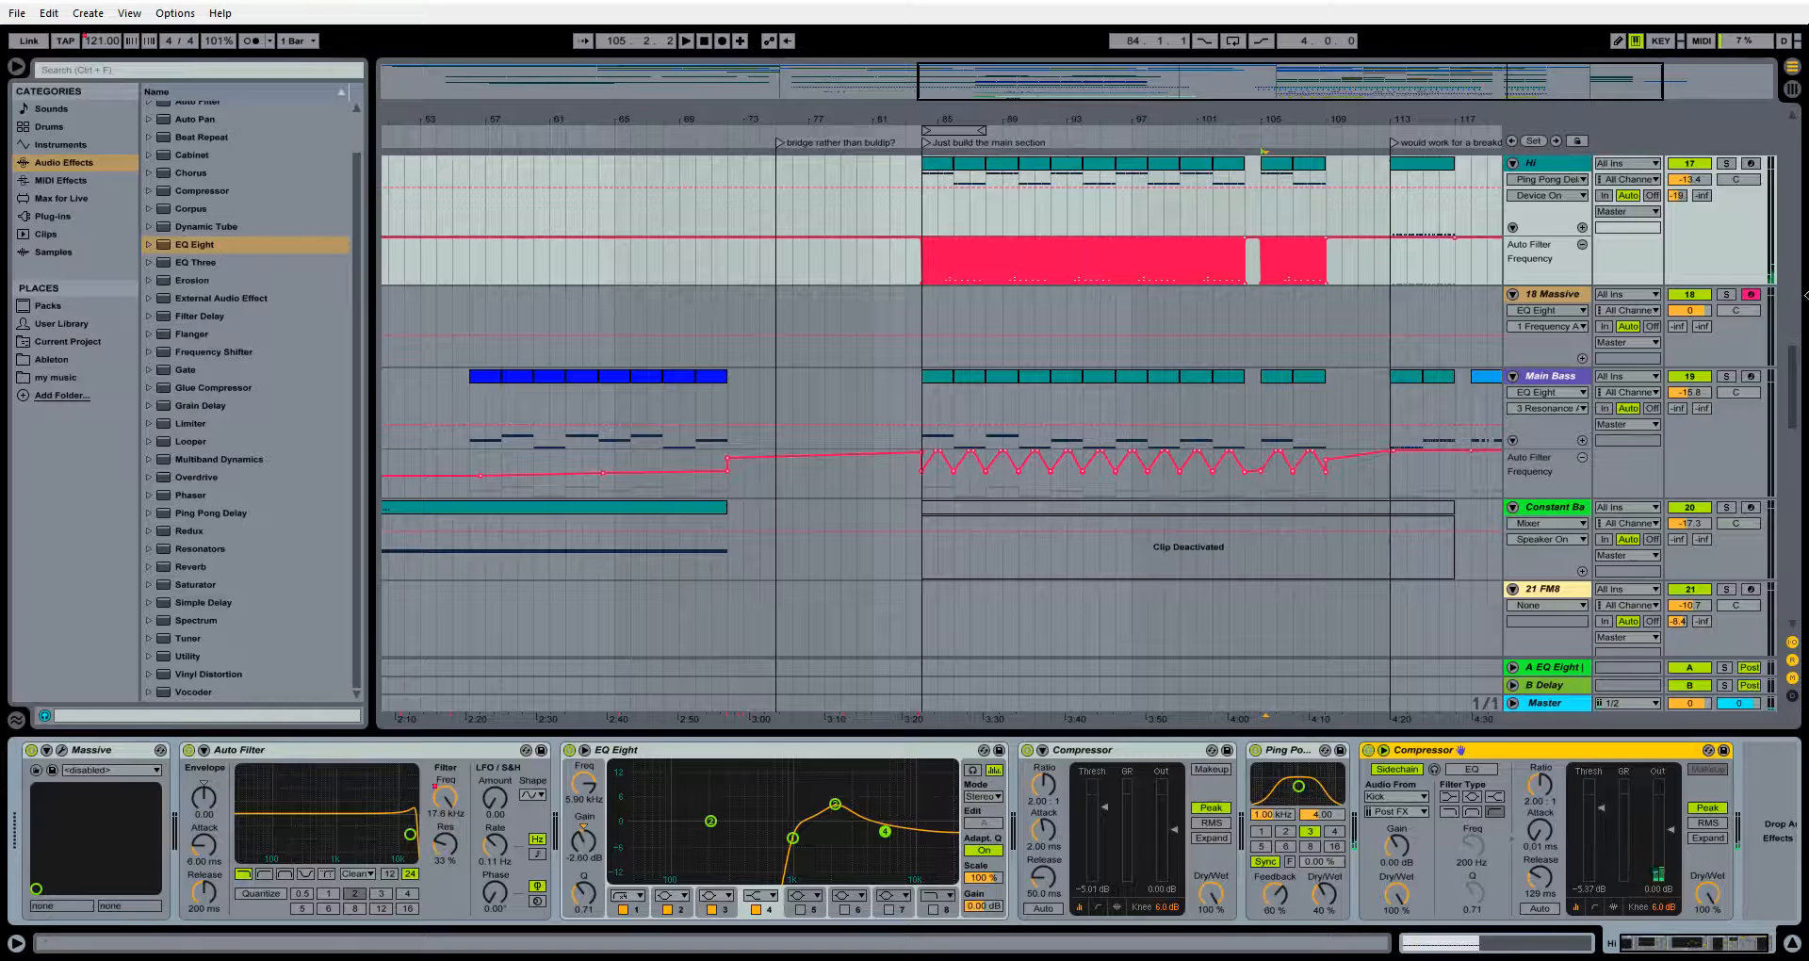
Examine the notes of the Hi clip at bar 113 during playback and compare the track soloed and in the full mix
left_click(1413, 193)
key("shift+Tab")
left_click_drag(629, 463, 888, 759)
left_click(887, 755)
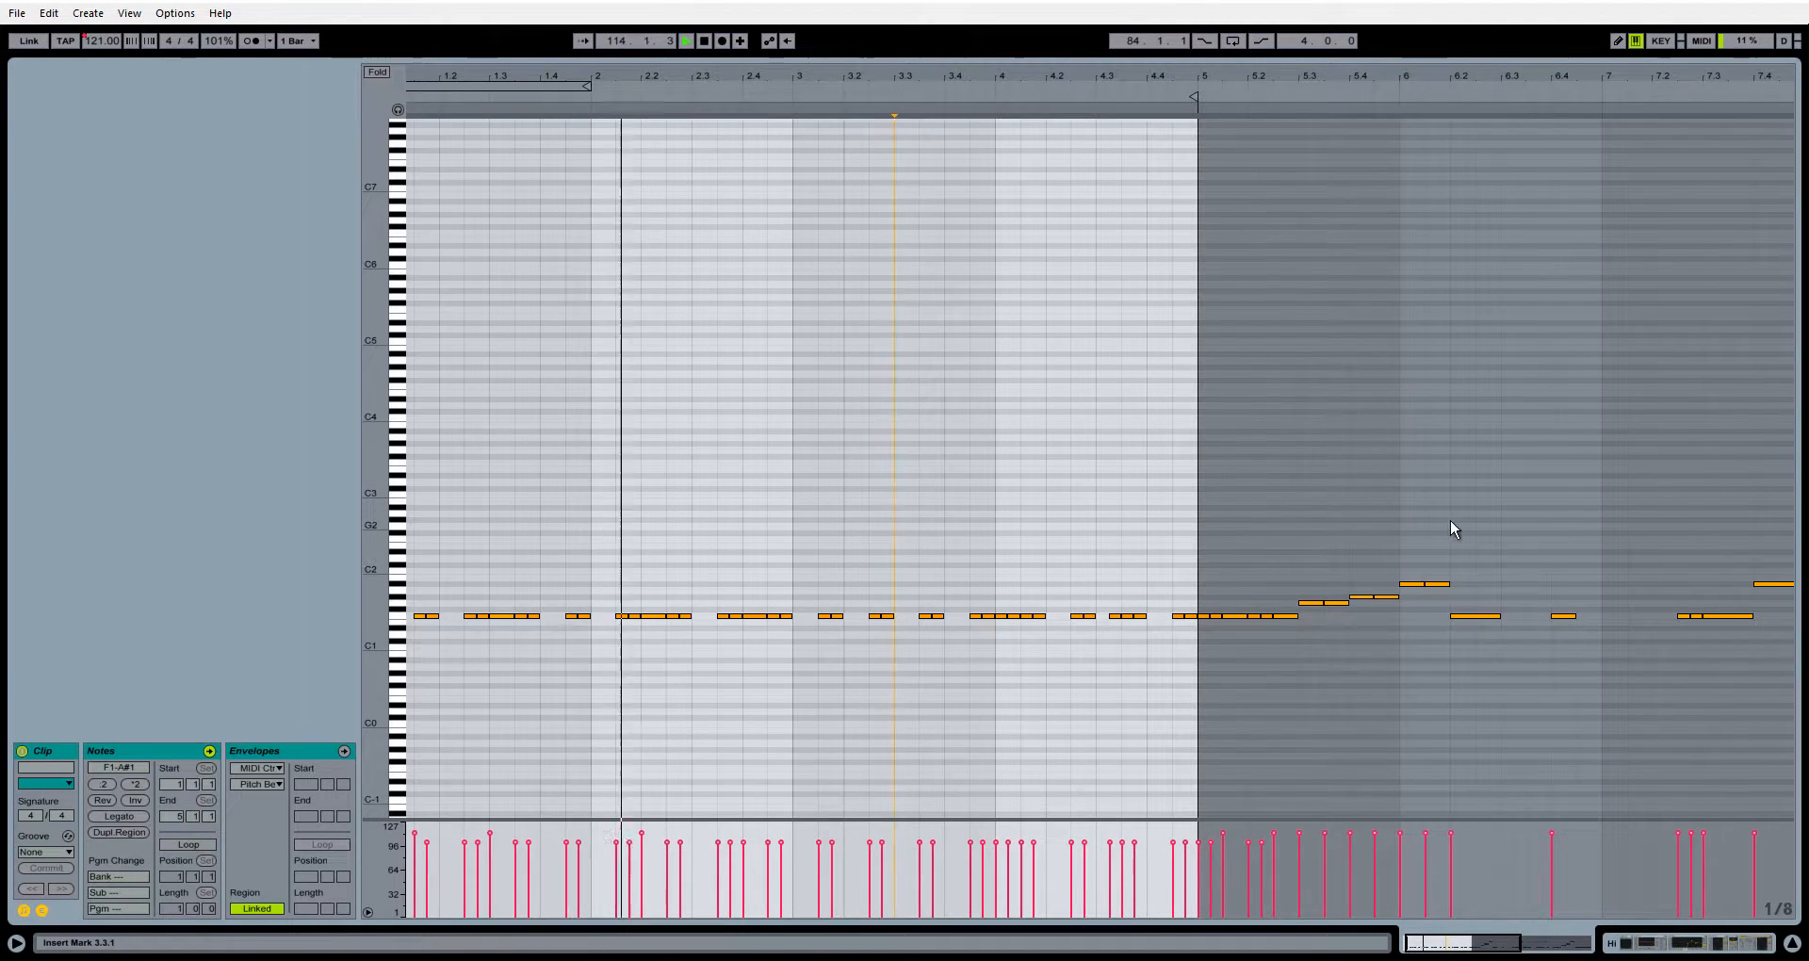
key("shift+Tab")
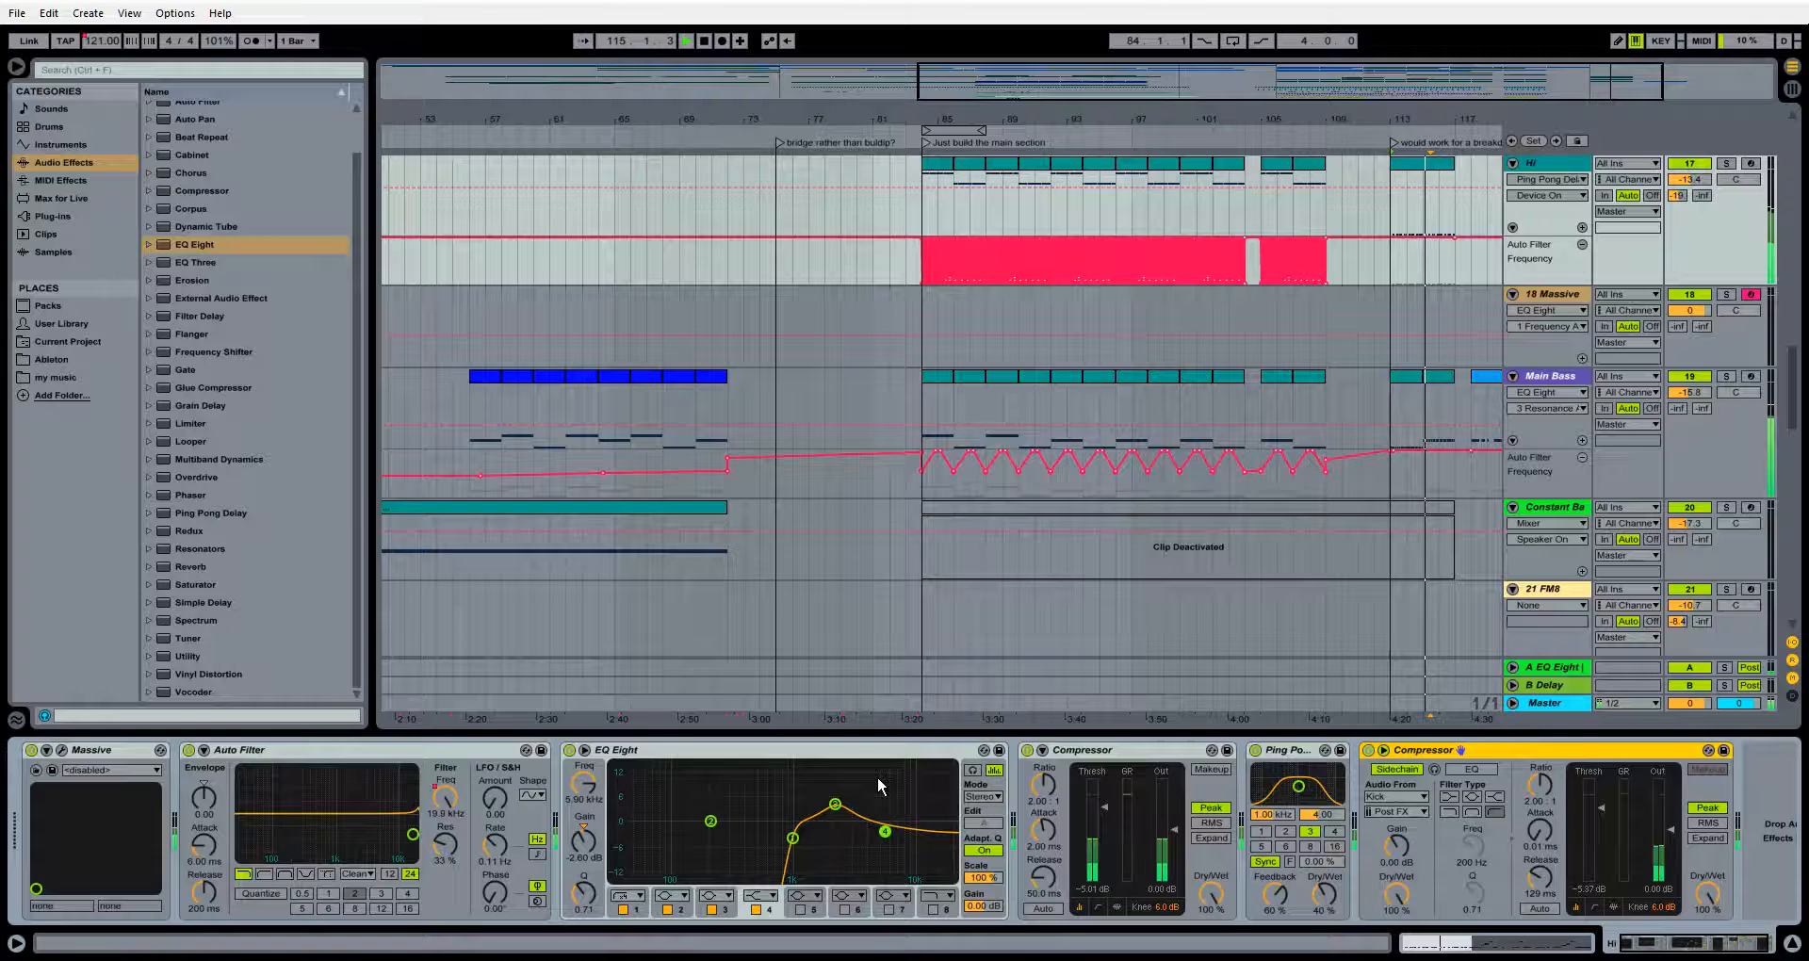
left_click(1726, 164)
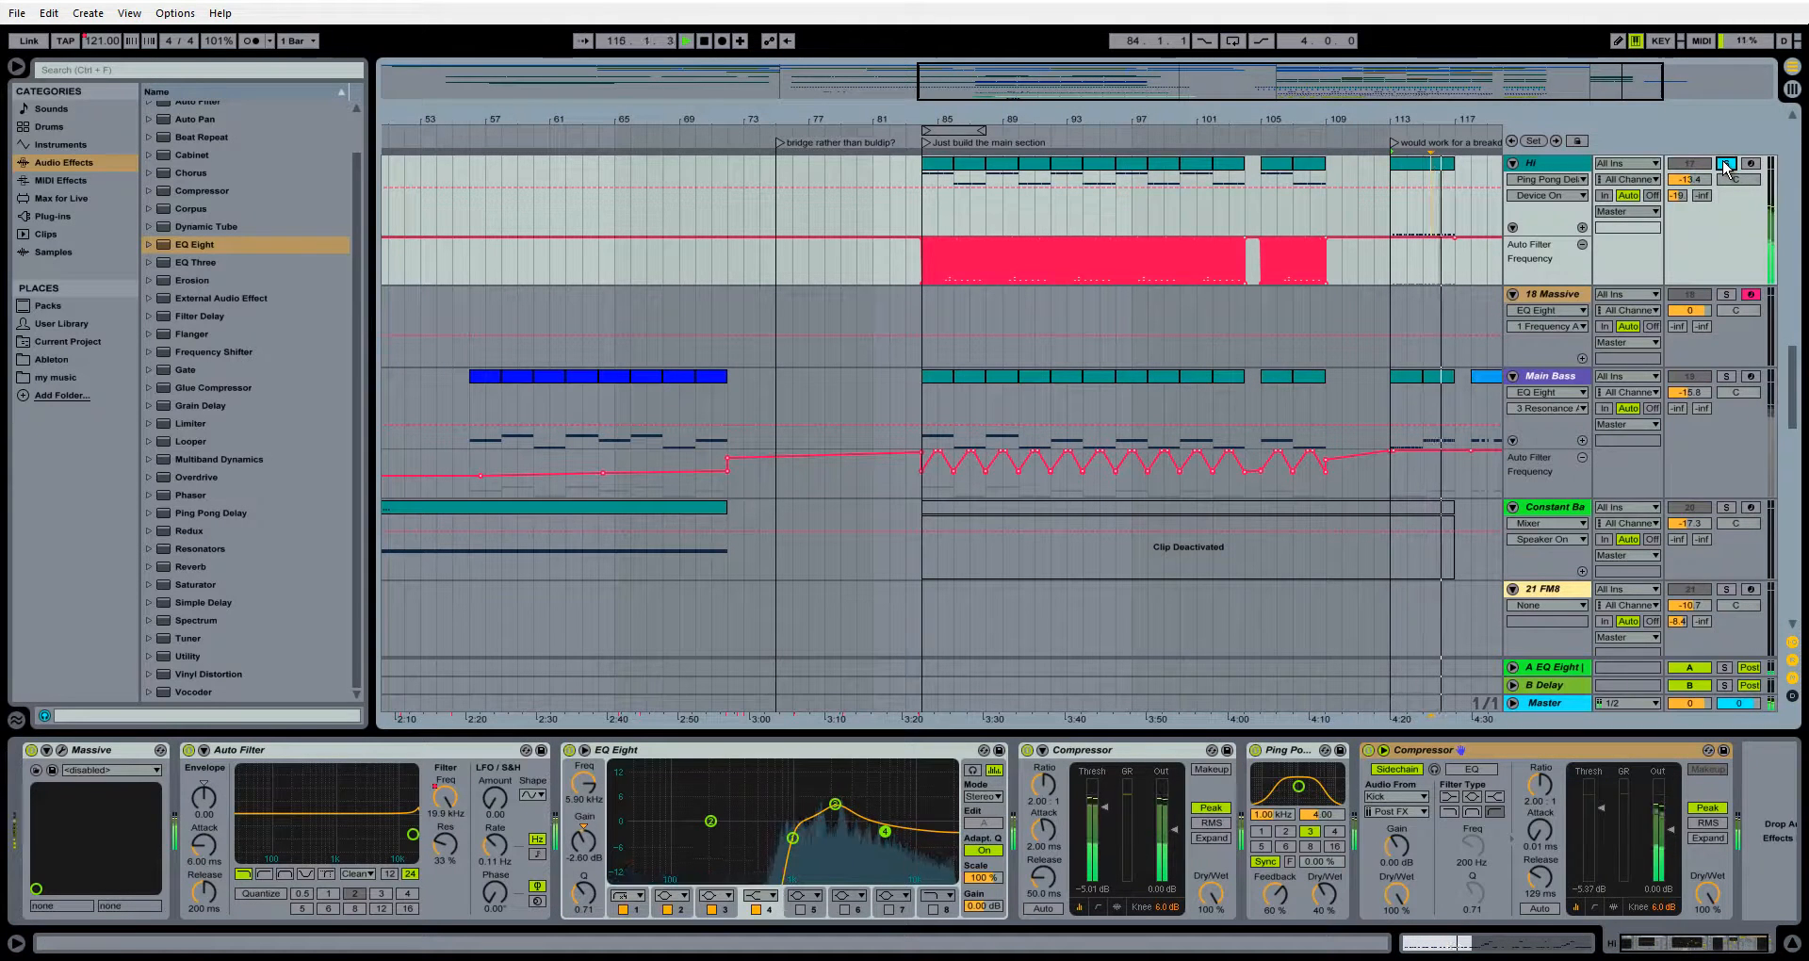
left_click(1726, 164)
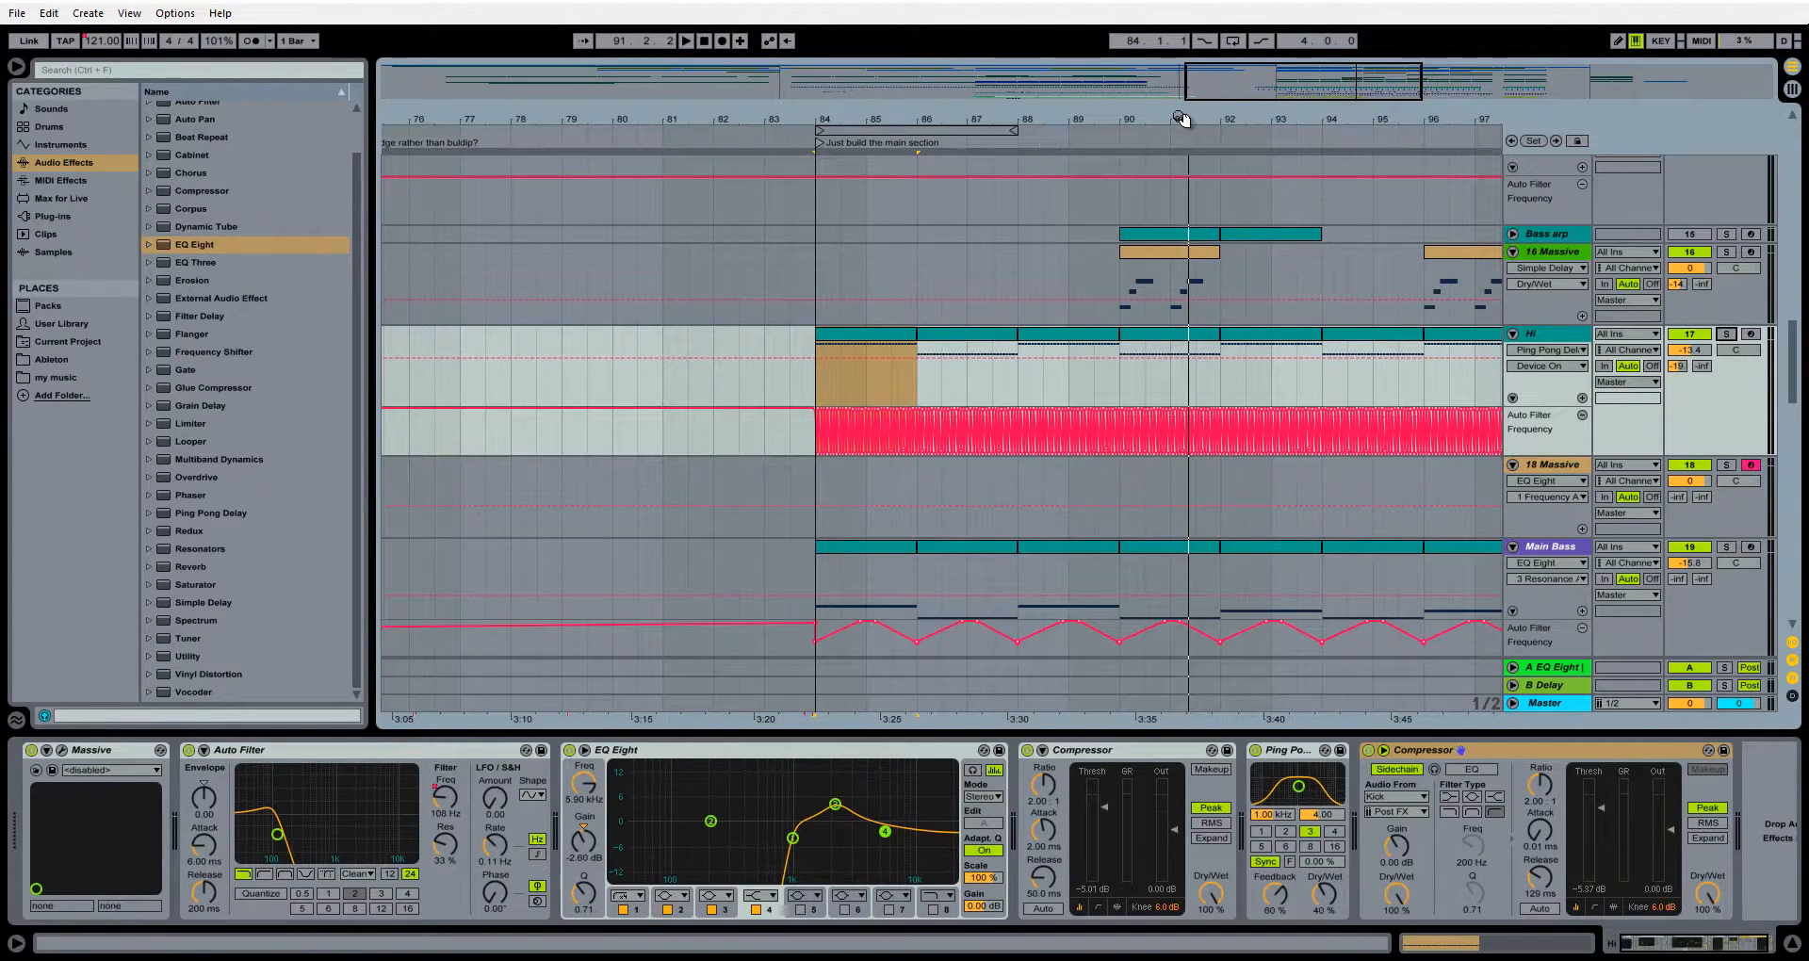
Play the full mix from the "Just build the main section" locator
left_click_drag(1181, 118, 895, 150)
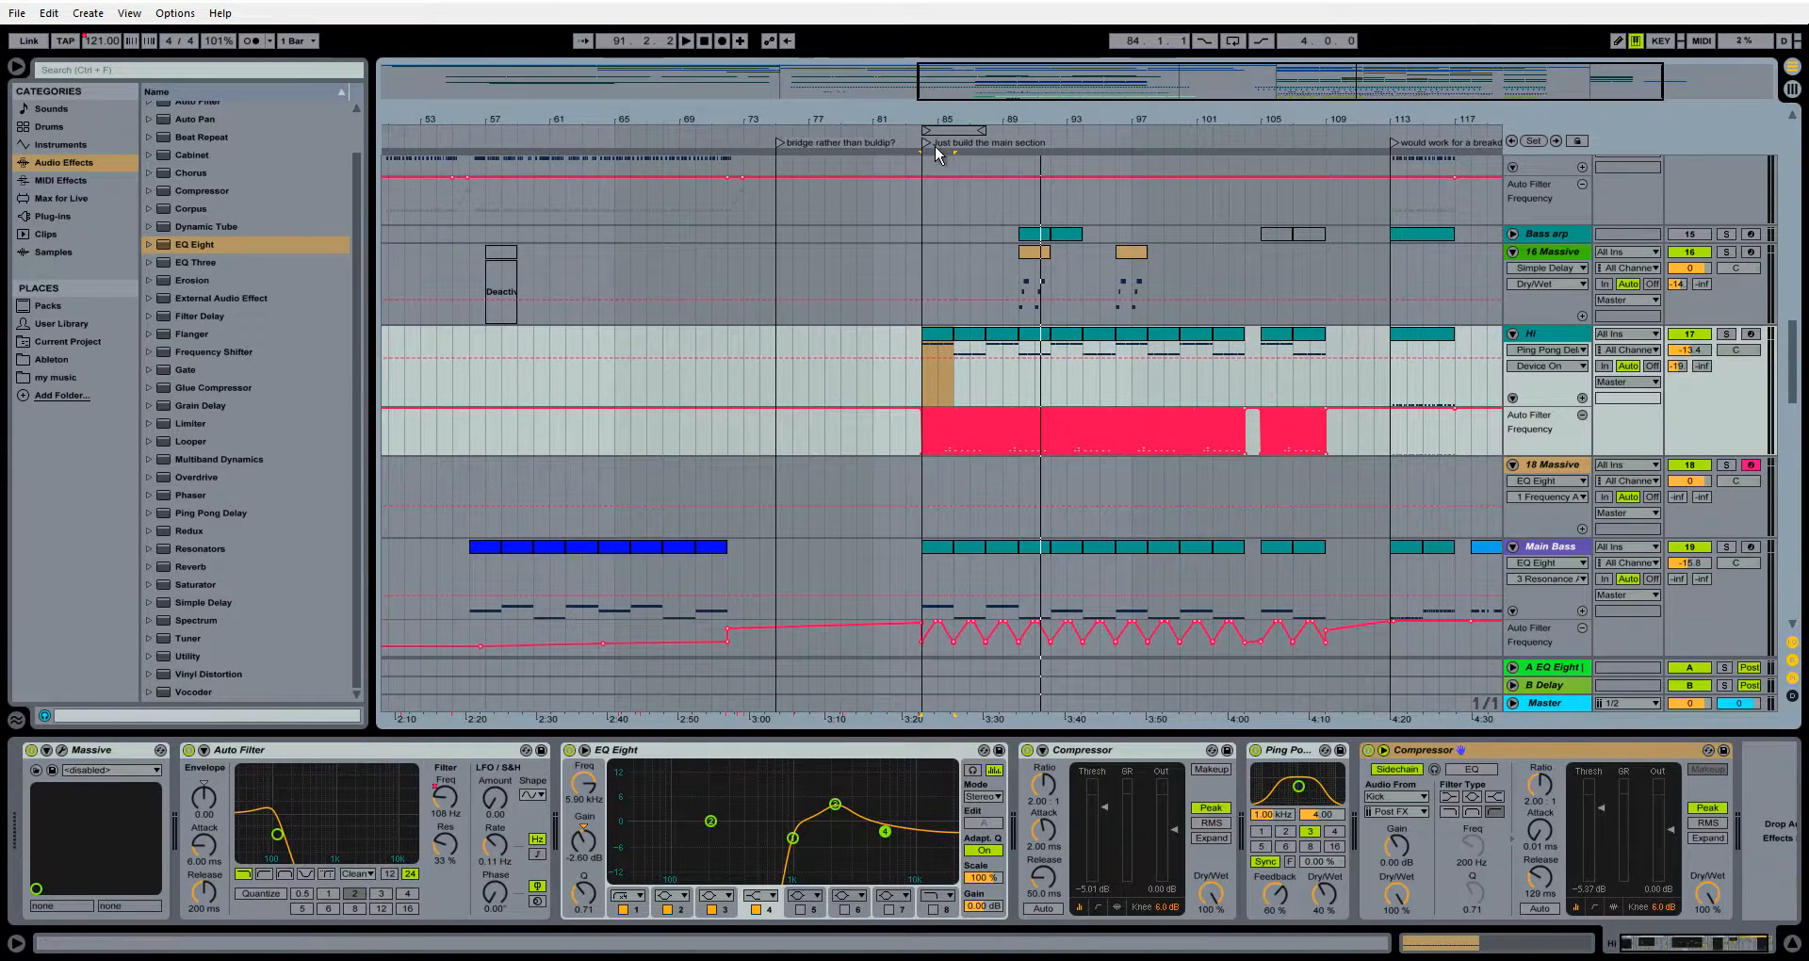
left_click(929, 143)
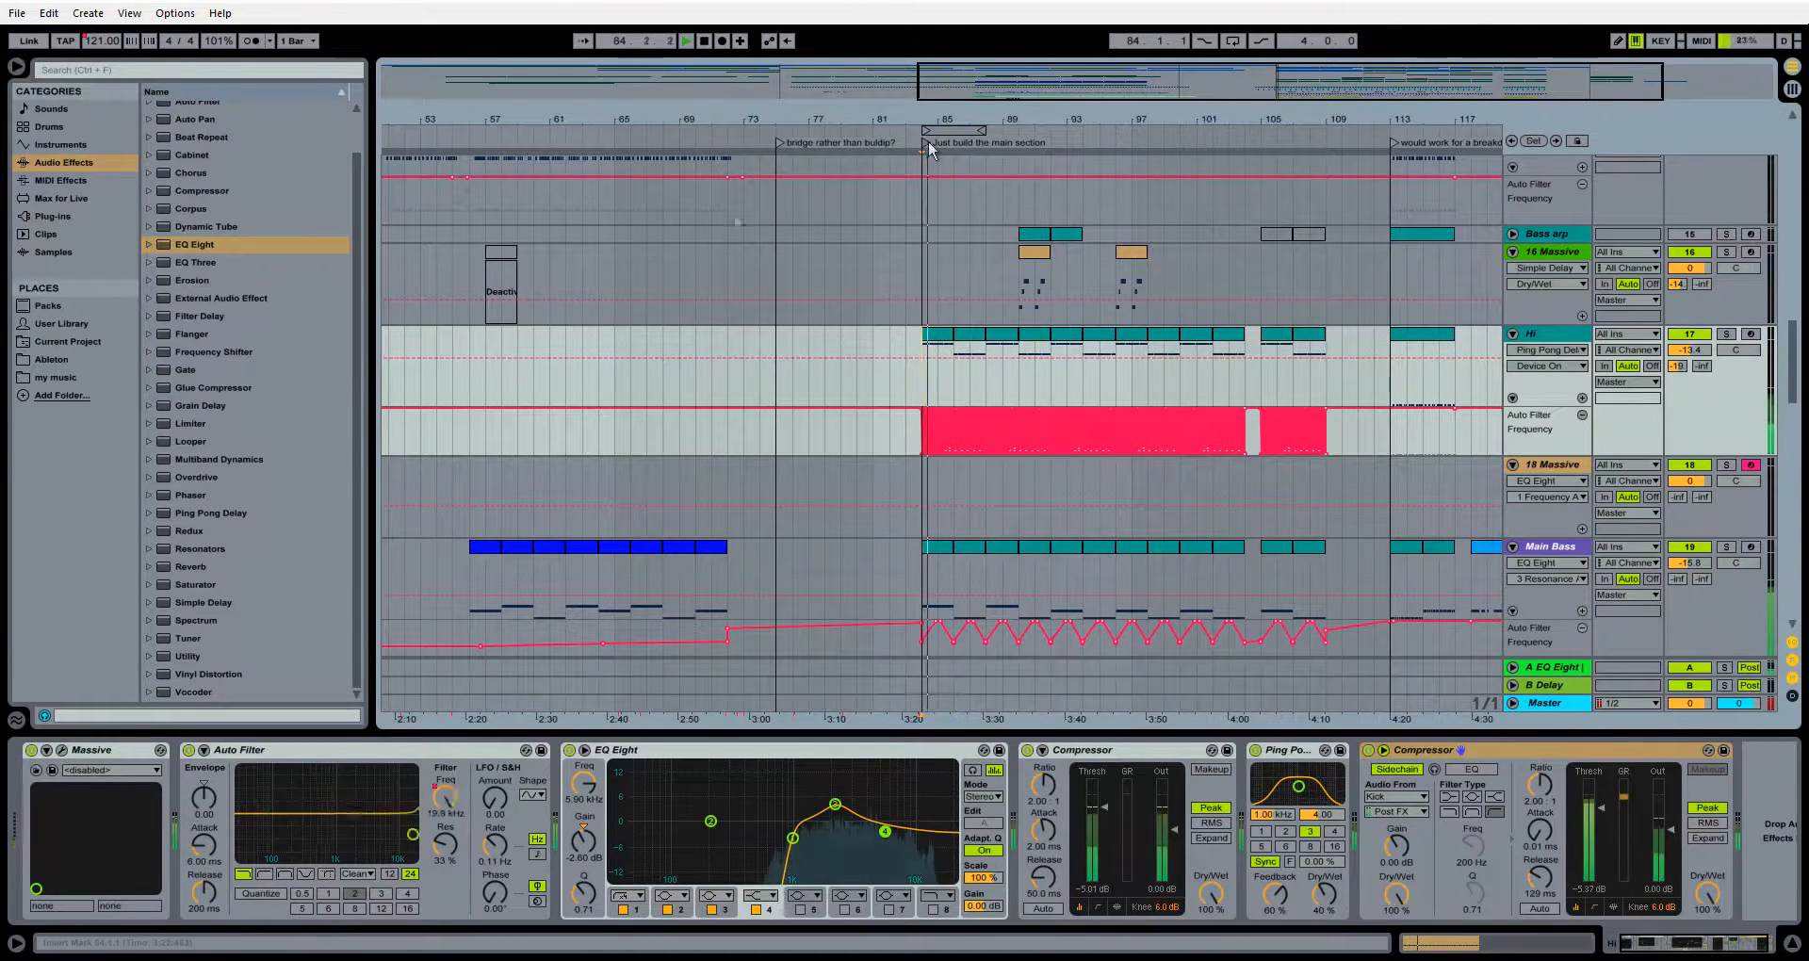